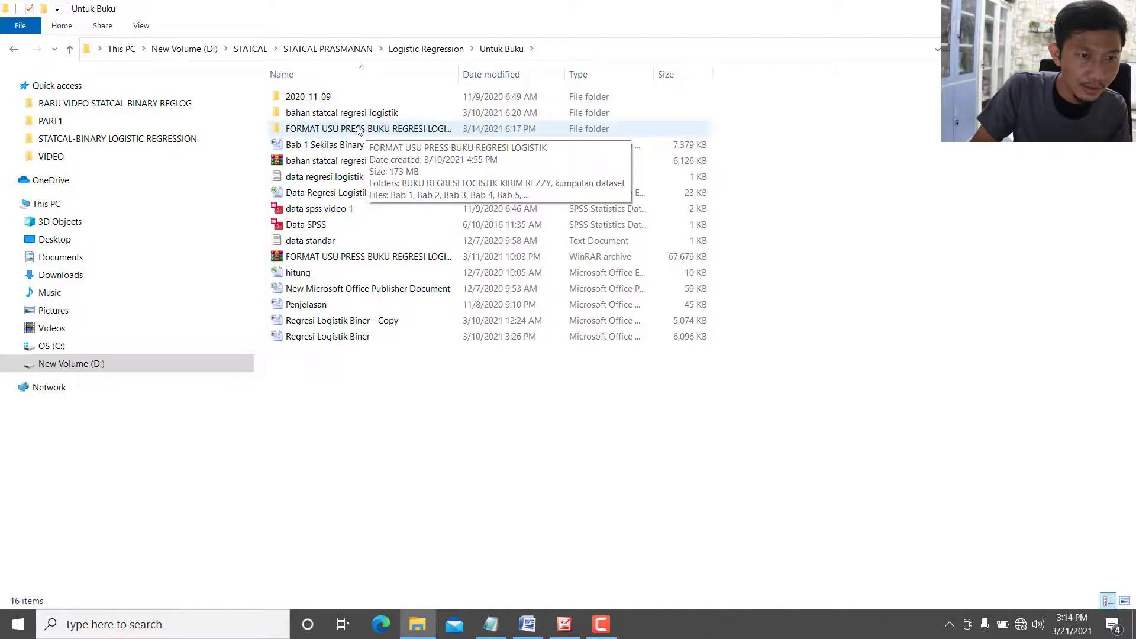
# Step: Open "data bab 3 csv STATCAL" from the kumpulan dataset folder inside FORMAT USU PRESS BUKU REGRESI LOGISTIK
pyautogui.doubleClick(361, 131)
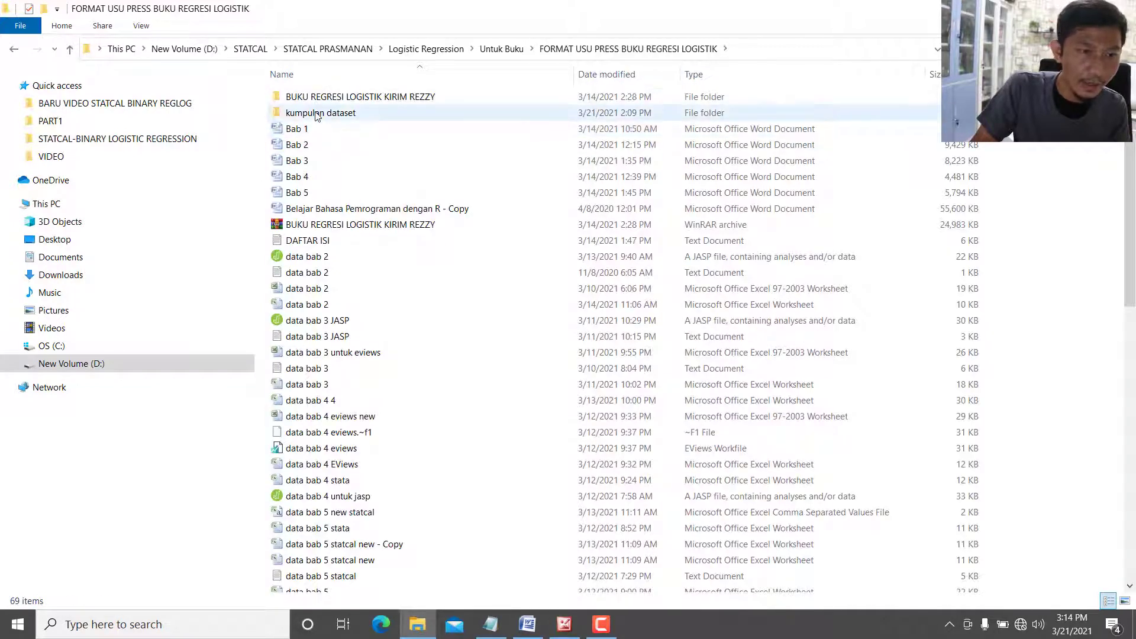
pyautogui.doubleClick(316, 112)
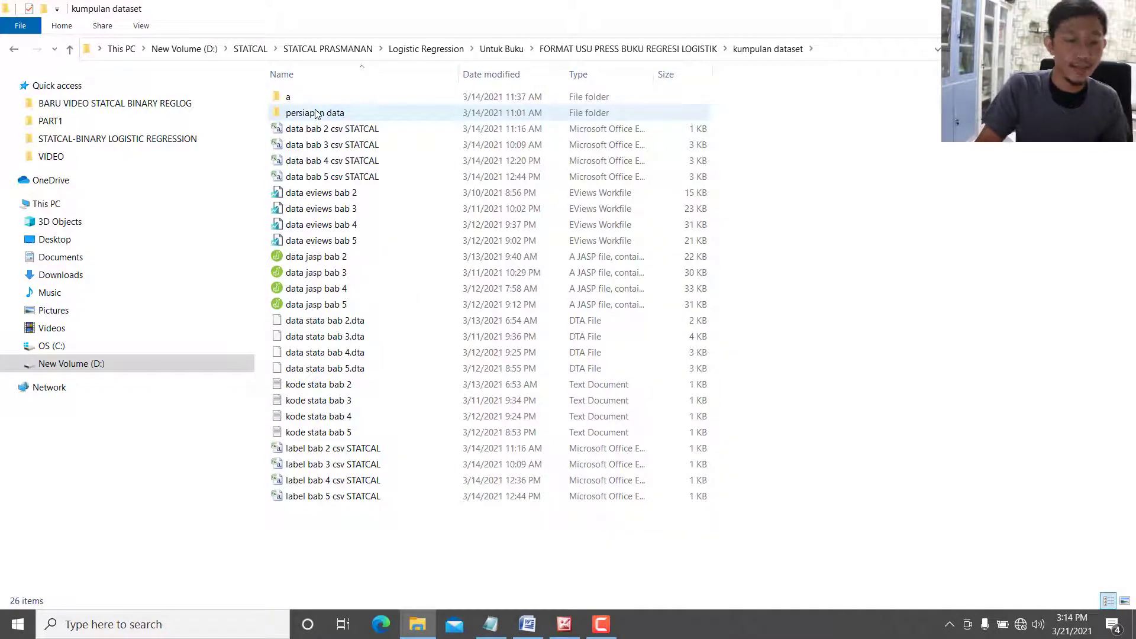
pyautogui.click(324, 130)
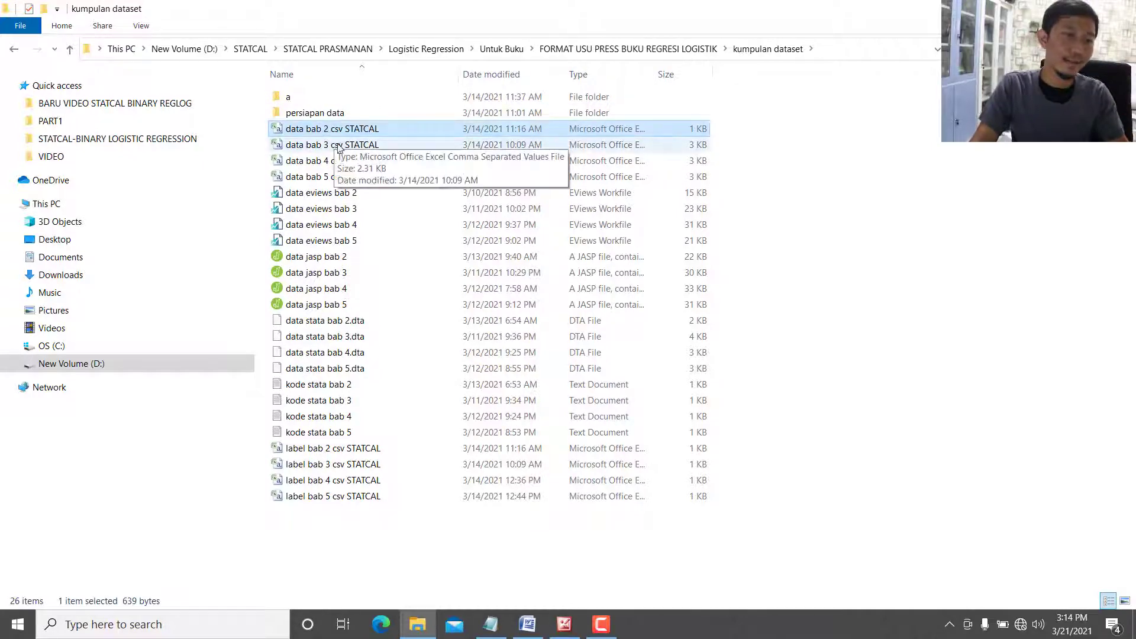
pyautogui.click(341, 147)
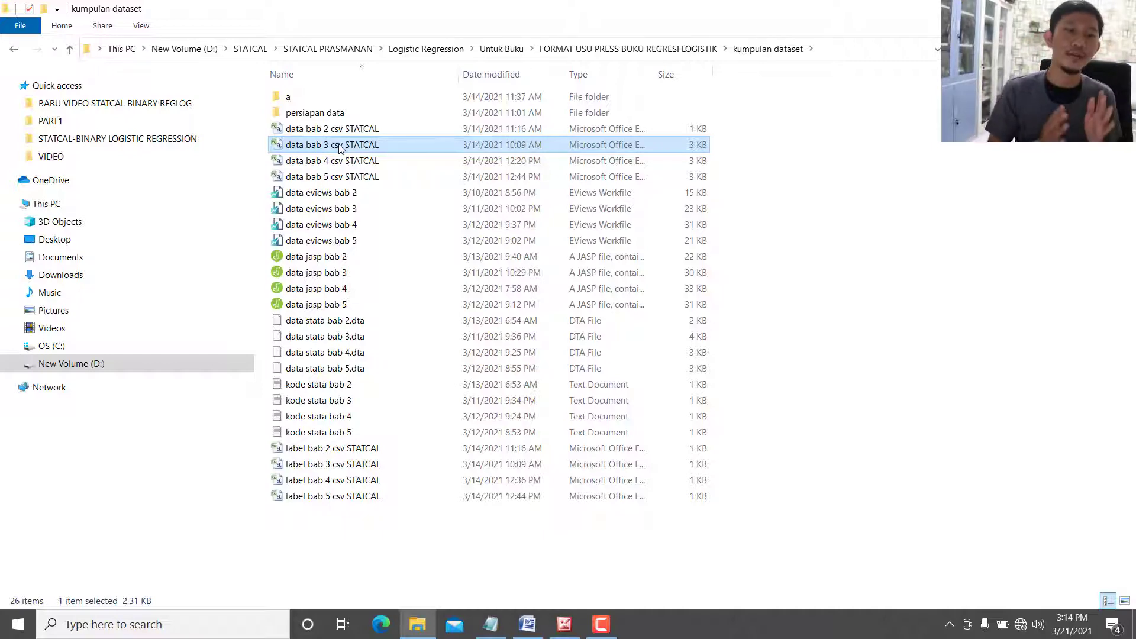
pyautogui.doubleClick(338, 144)
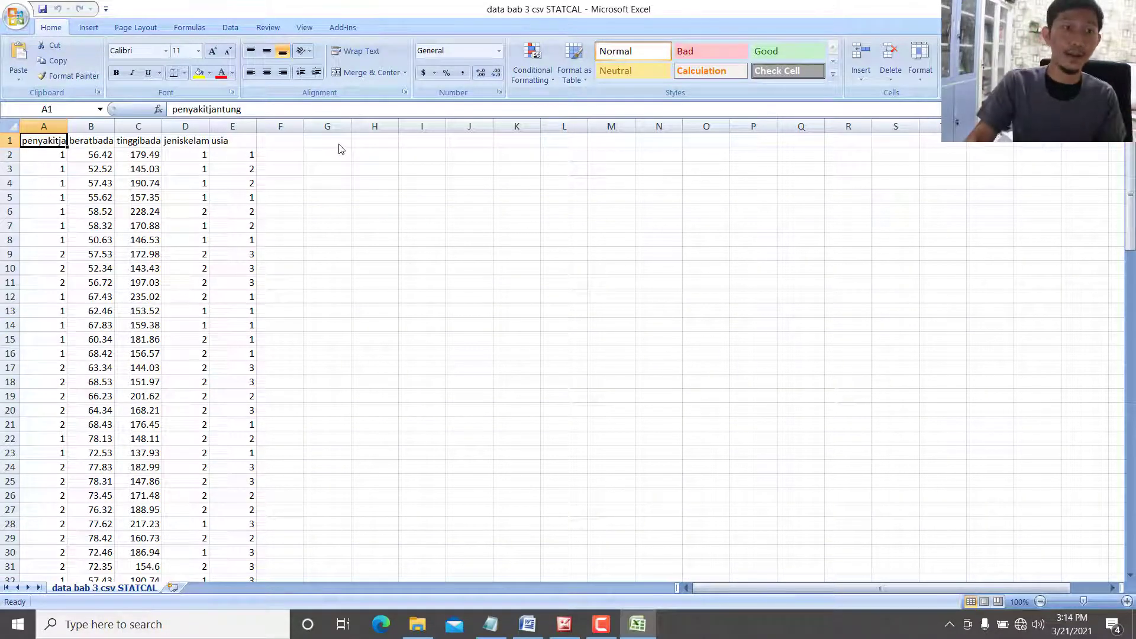
# Step: Widen columns A through E of the data sheet so that the full variable names fit
pyautogui.click(341, 214)
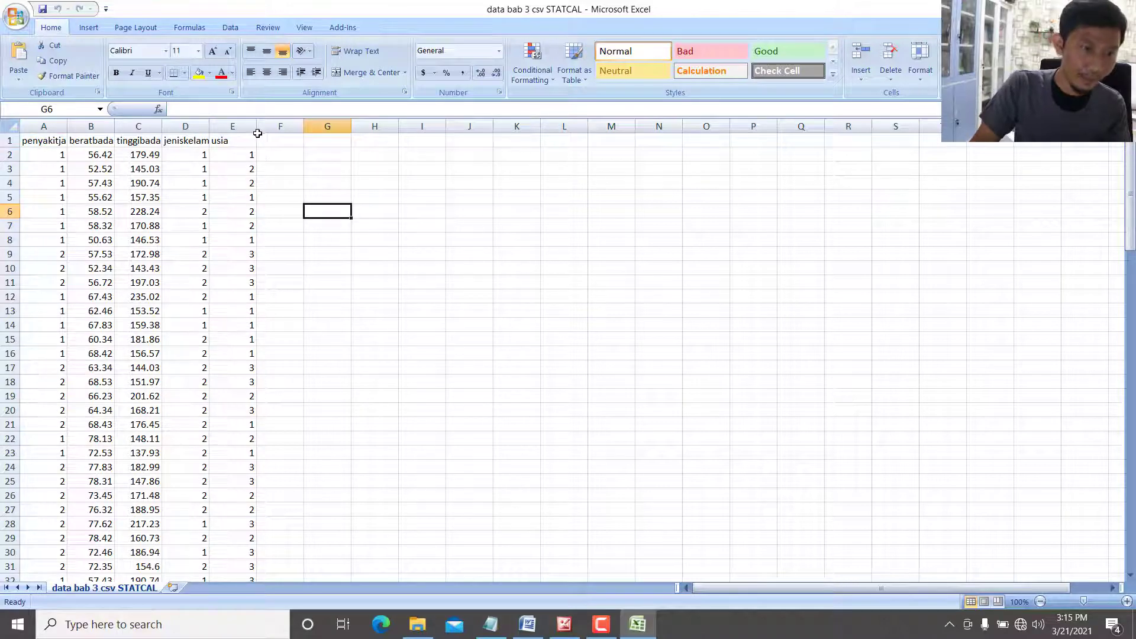
pyautogui.moveTo(257, 134); pyautogui.dragTo(370, 136)
pyautogui.moveTo(210, 129); pyautogui.dragTo(286, 142)
pyautogui.moveTo(162, 126); pyautogui.dragTo(250, 128)
pyautogui.moveTo(115, 126); pyautogui.dragTo(232, 128)
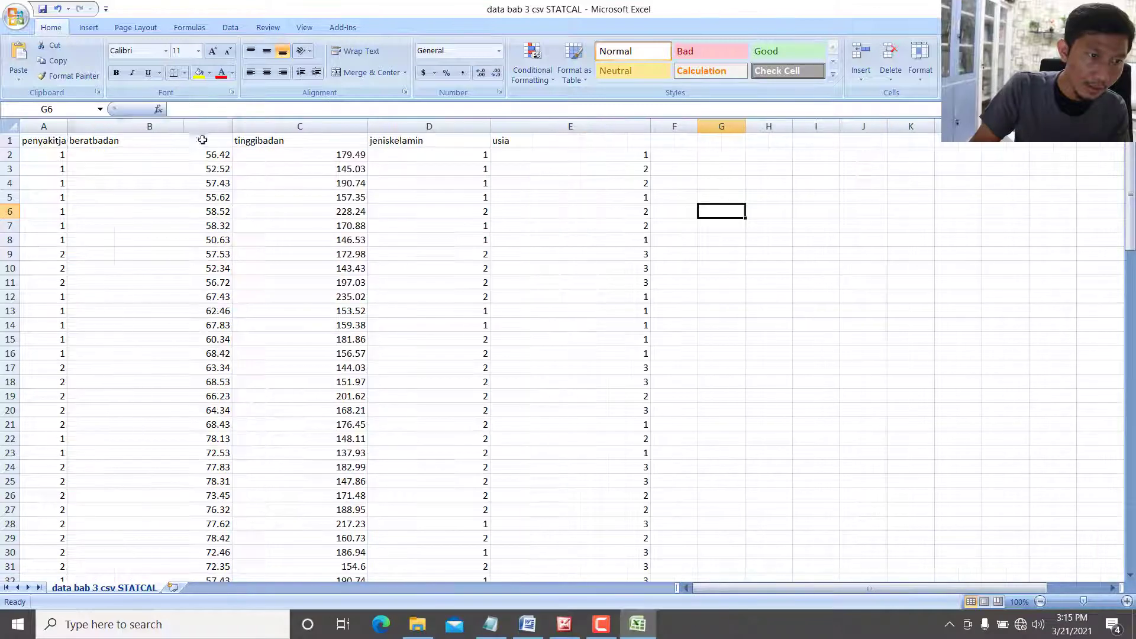
pyautogui.moveTo(67, 127); pyautogui.dragTo(147, 129)
pyautogui.click(189, 194)
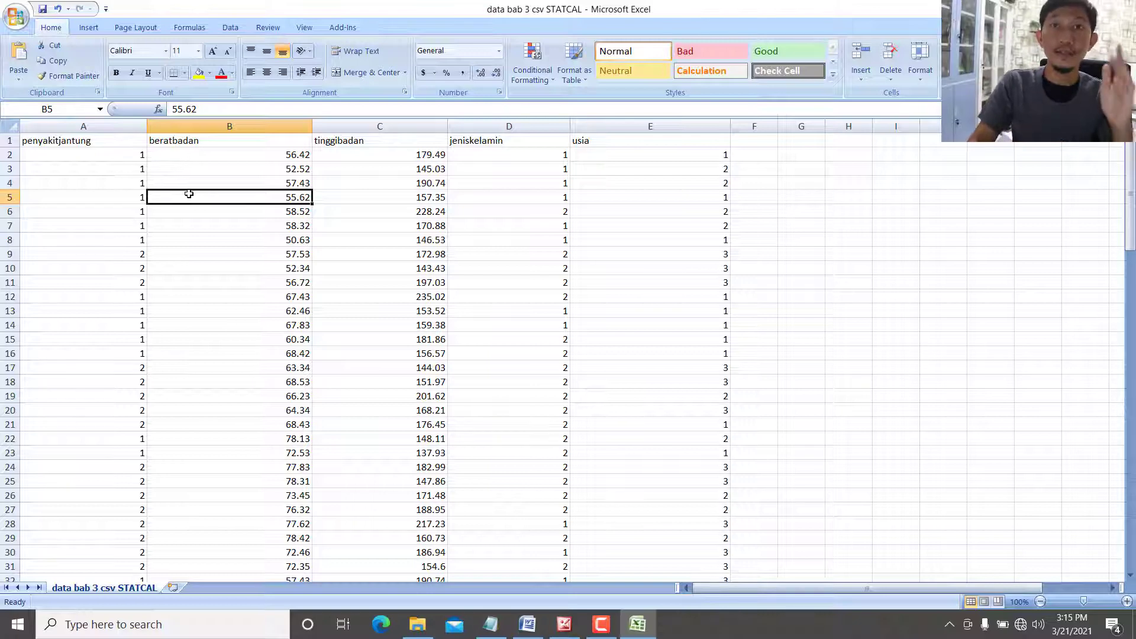
# Step: Switch to File Explorer and widen the Type column of the kumpulan dataset folder to show full file types
pyautogui.click(417, 625)
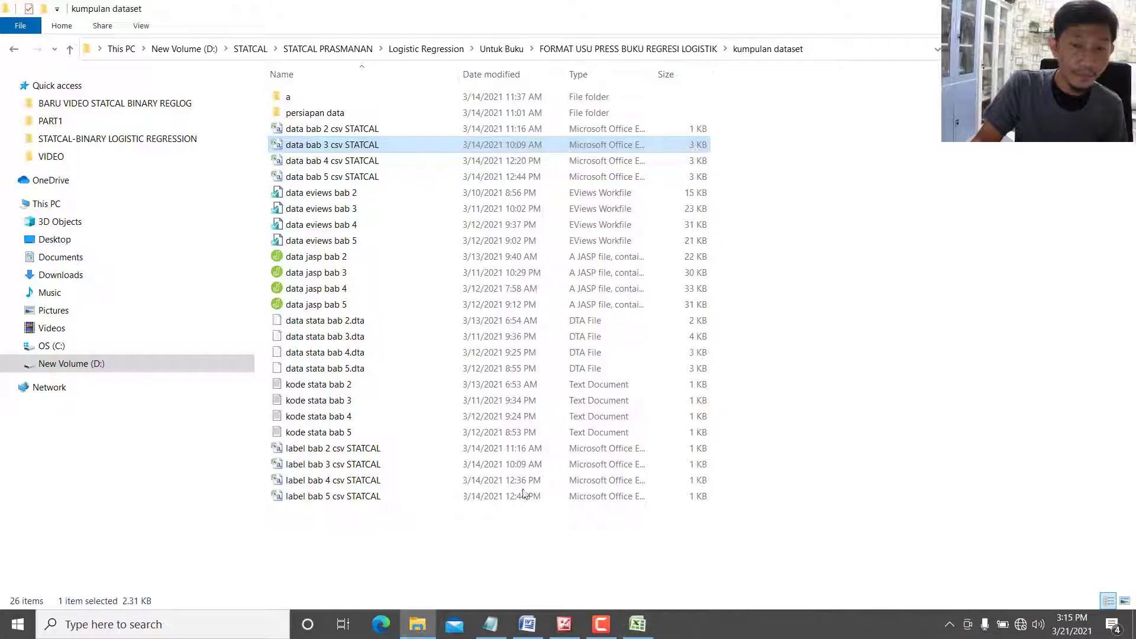
pyautogui.moveTo(654, 75); pyautogui.dragTo(879, 121)
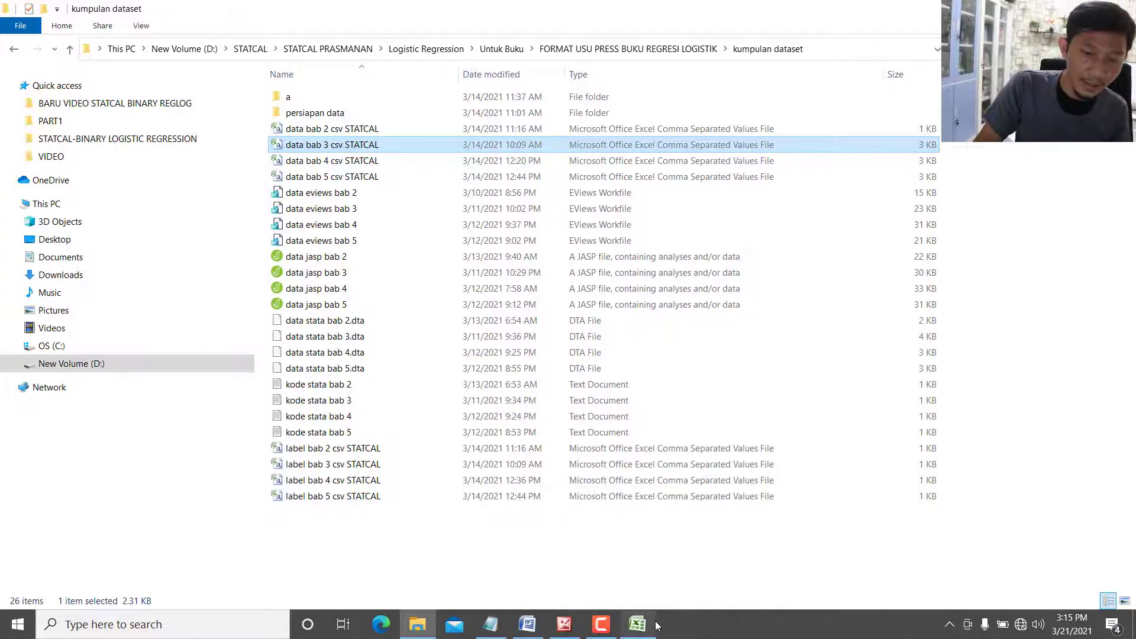
# Step: Return to the Excel data sheet, check the CSV (Comma delimited) format among its Save As file types, and leave without saving
pyautogui.click(638, 625)
pyautogui.click(16, 16)
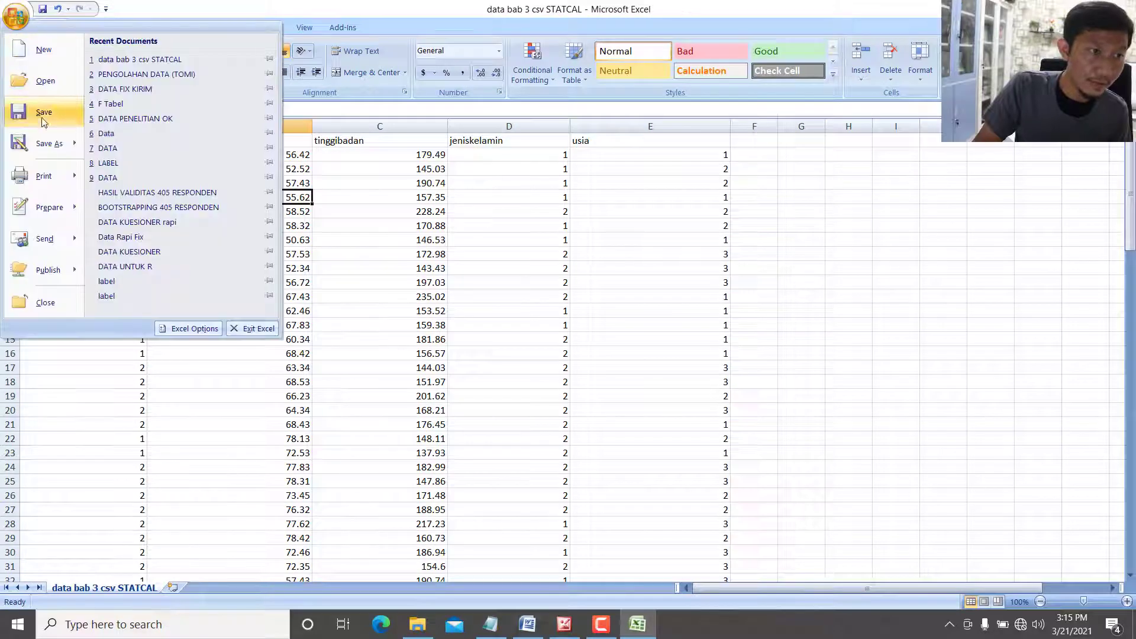
pyautogui.moveTo(52, 144)
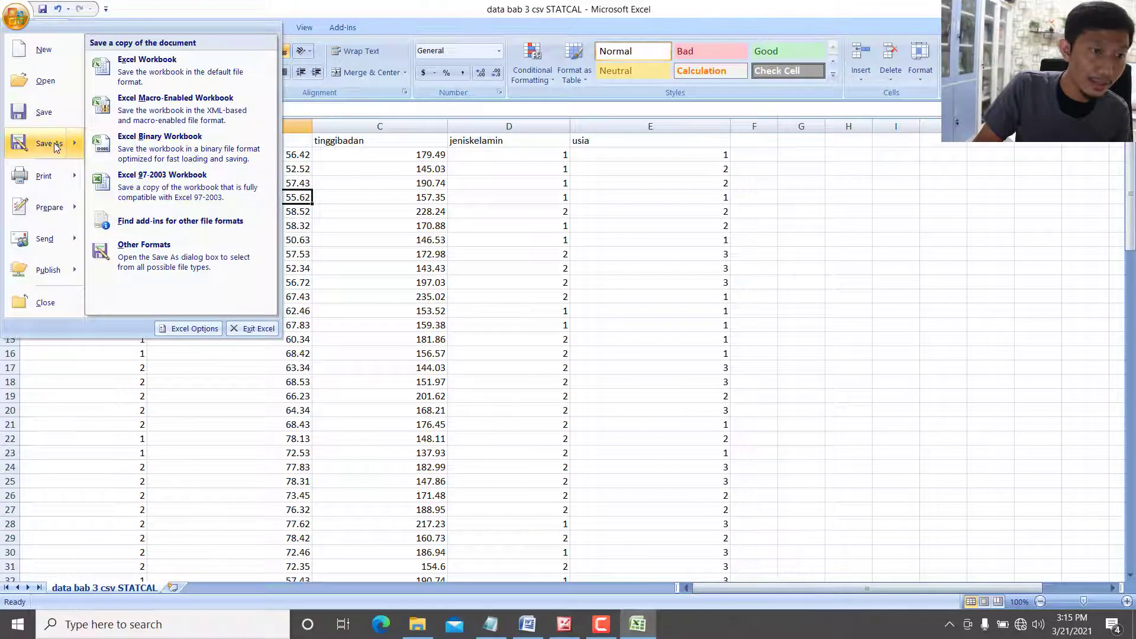
pyautogui.click(53, 144)
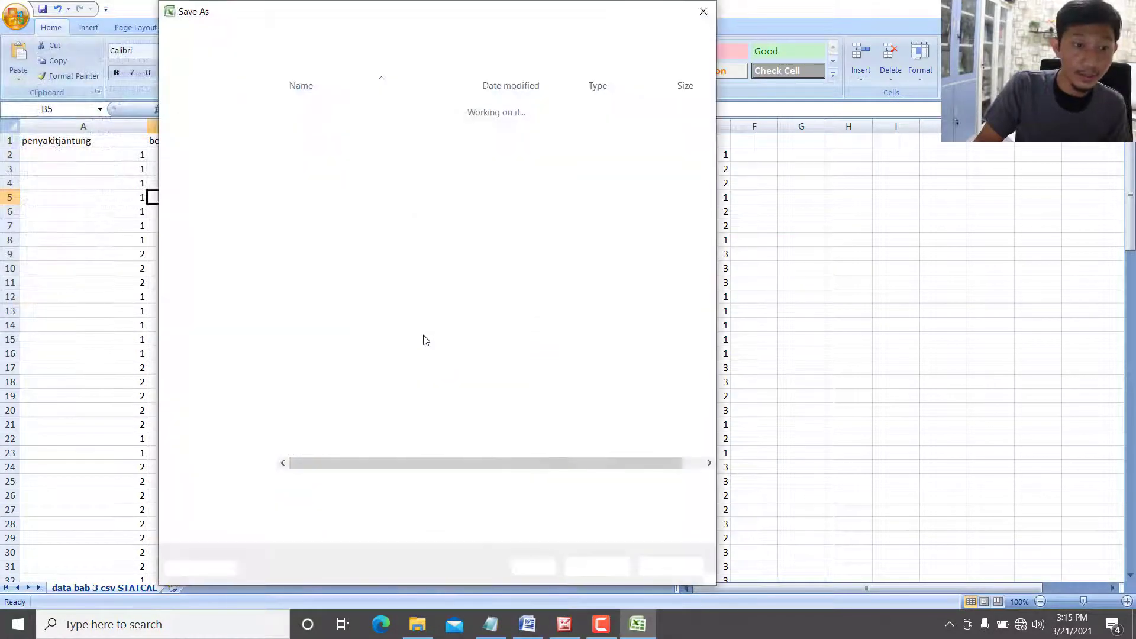
pyautogui.click(380, 504)
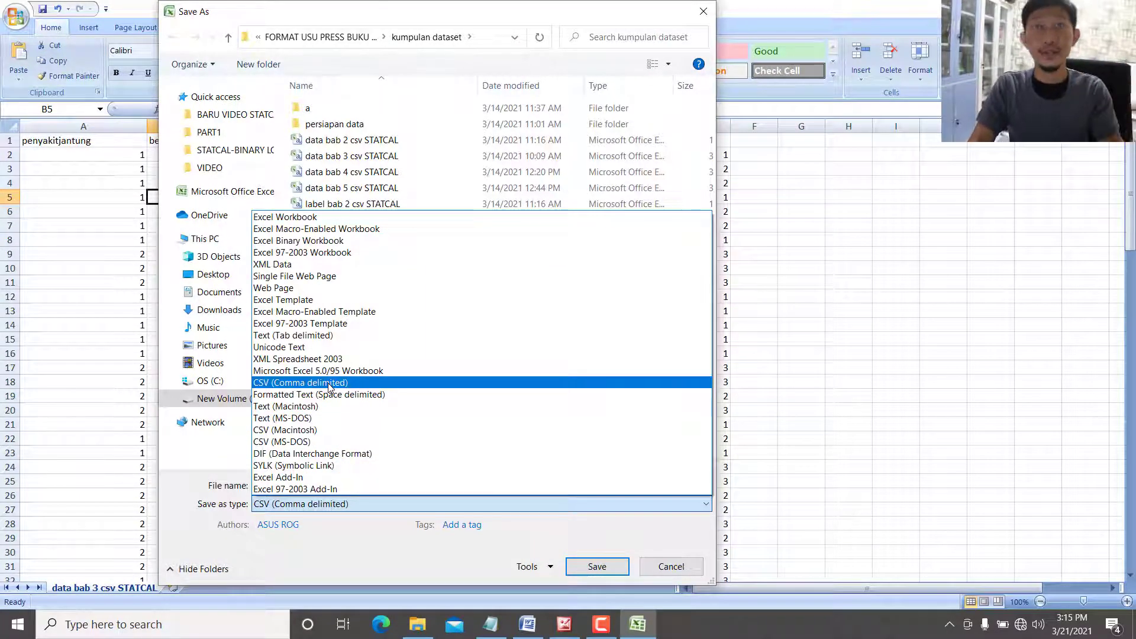
pyautogui.click(660, 504)
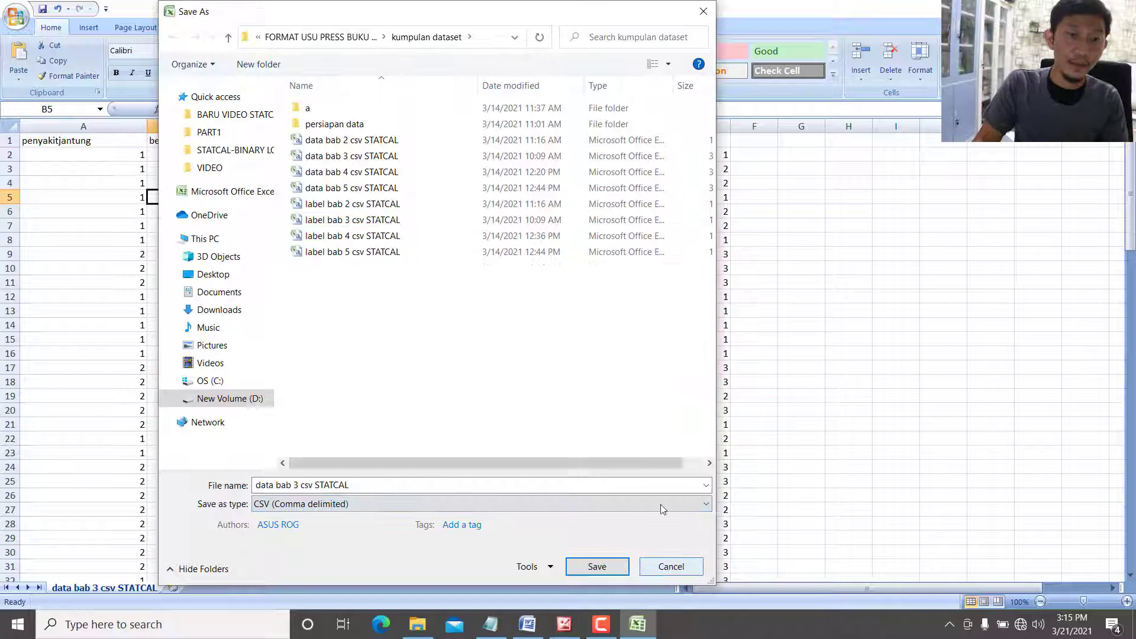
pyautogui.click(713, 12)
pyautogui.click(205, 278)
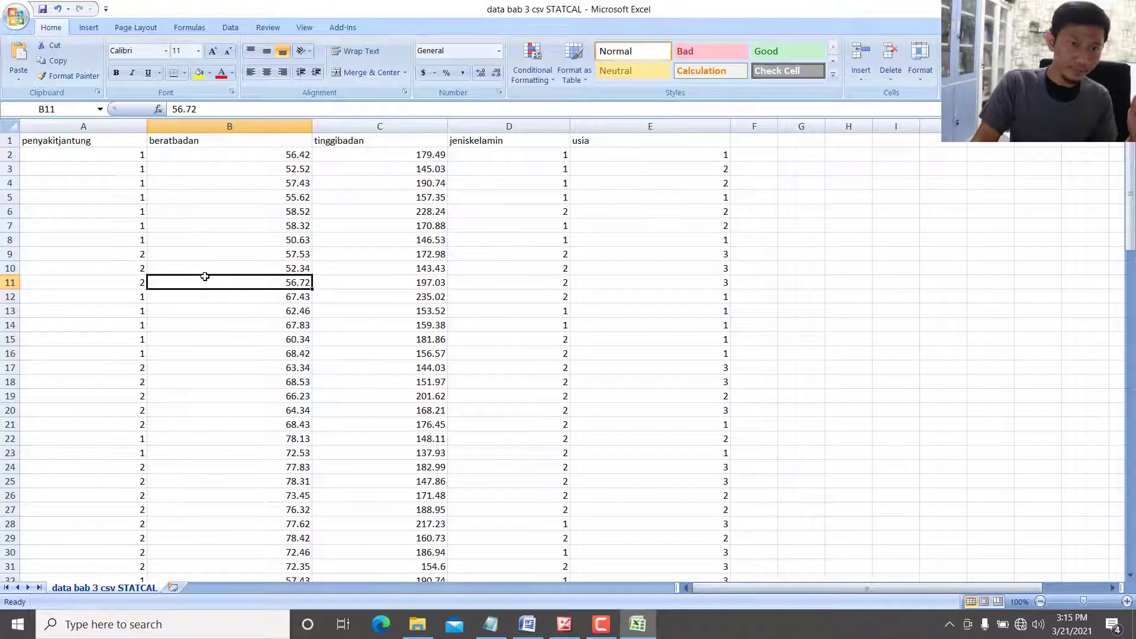
pyautogui.click(187, 242)
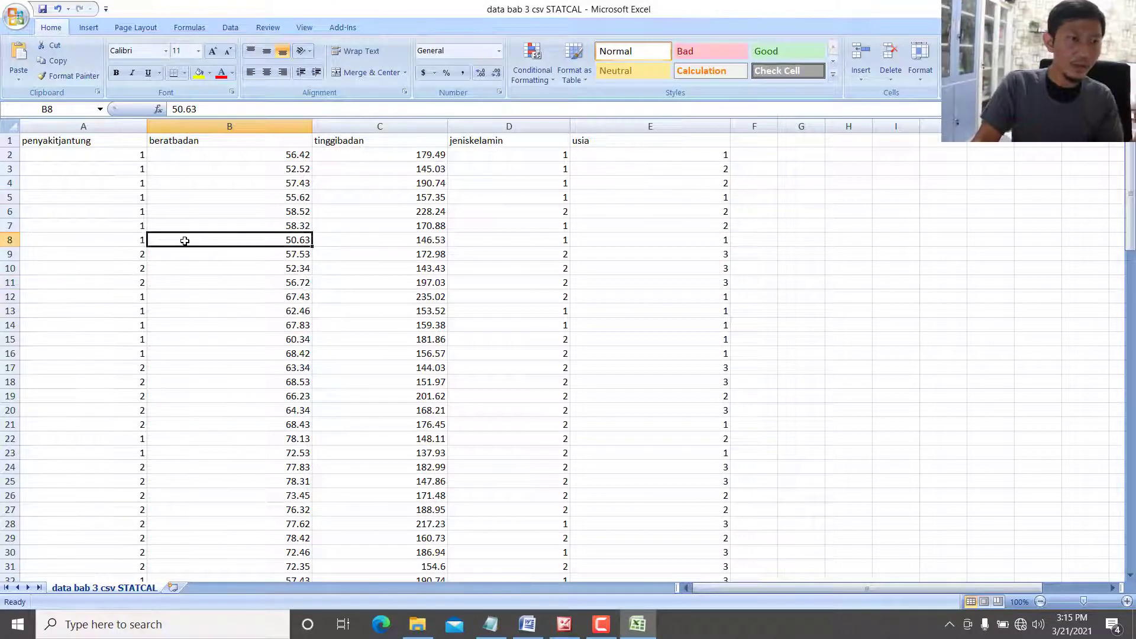
pyautogui.click(105, 146)
# Step: Close the KALIMAT SHARE YOUTUBE notes and open a new blank Notepad document
pyautogui.click(494, 625)
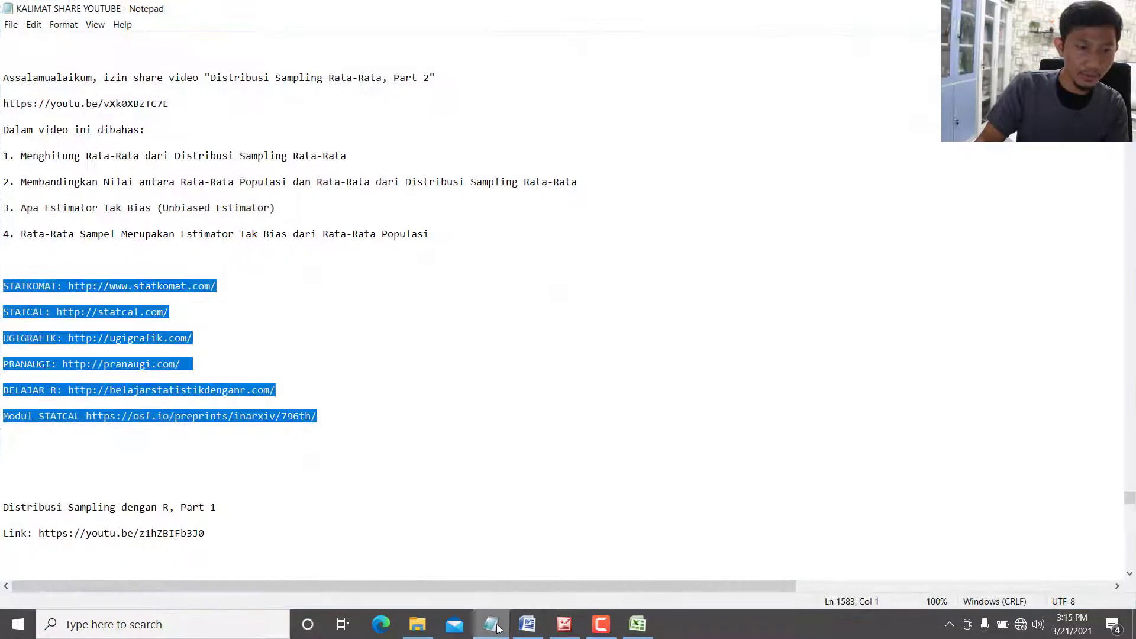
pyautogui.hotkey('alt', 'F4')
pyautogui.press('super')
pyautogui.write('no')
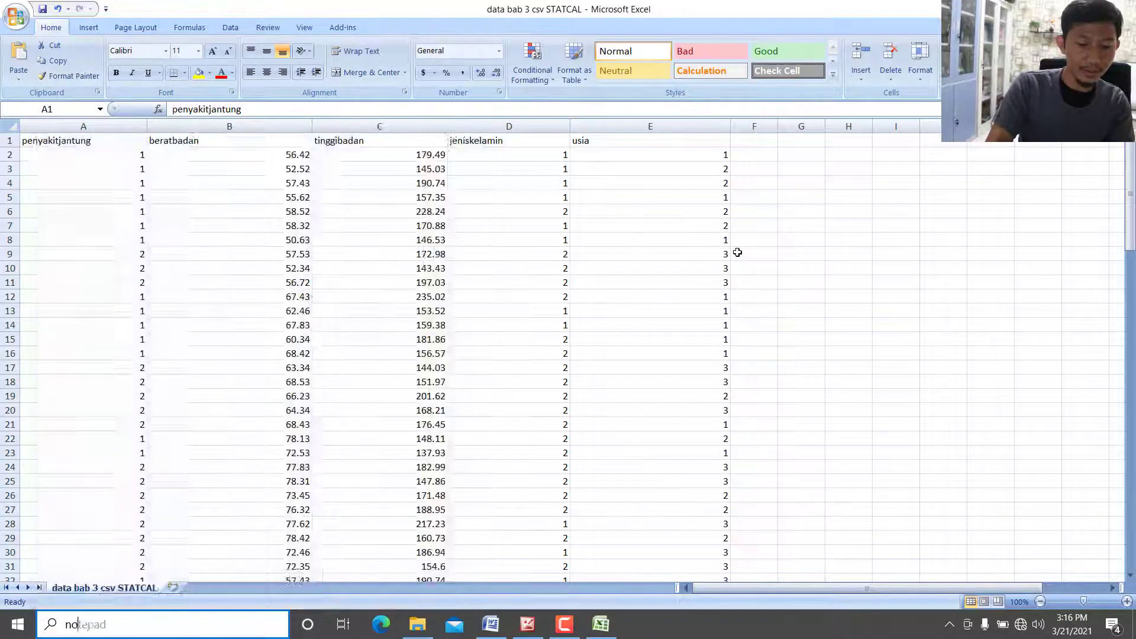
pyautogui.press('Return')
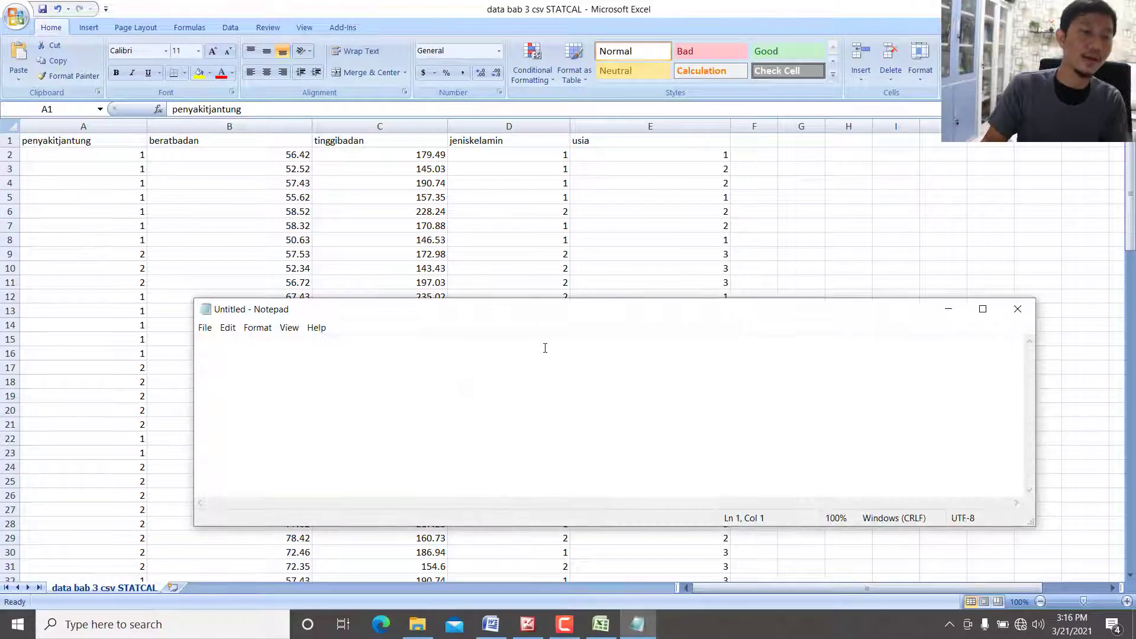
# Step: Write "penyakit jantung" and, after a blank line, "berat badan, tinggi badan, jenis kelamin dan usia" in the blank note
pyautogui.write('penyakit ')
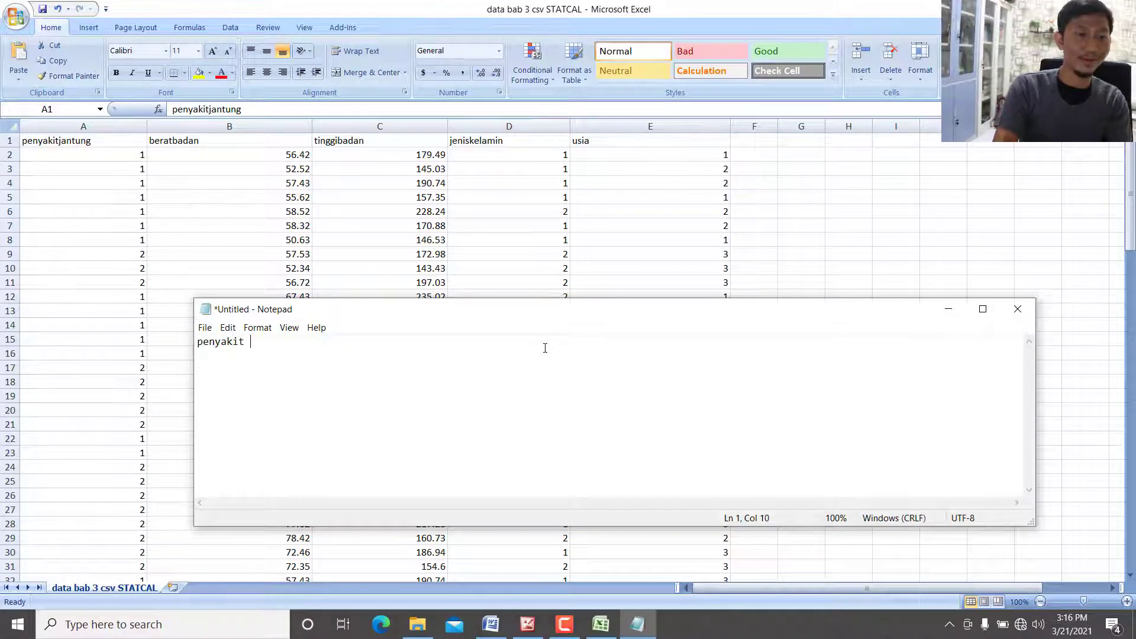
pyautogui.write('jantung  ')
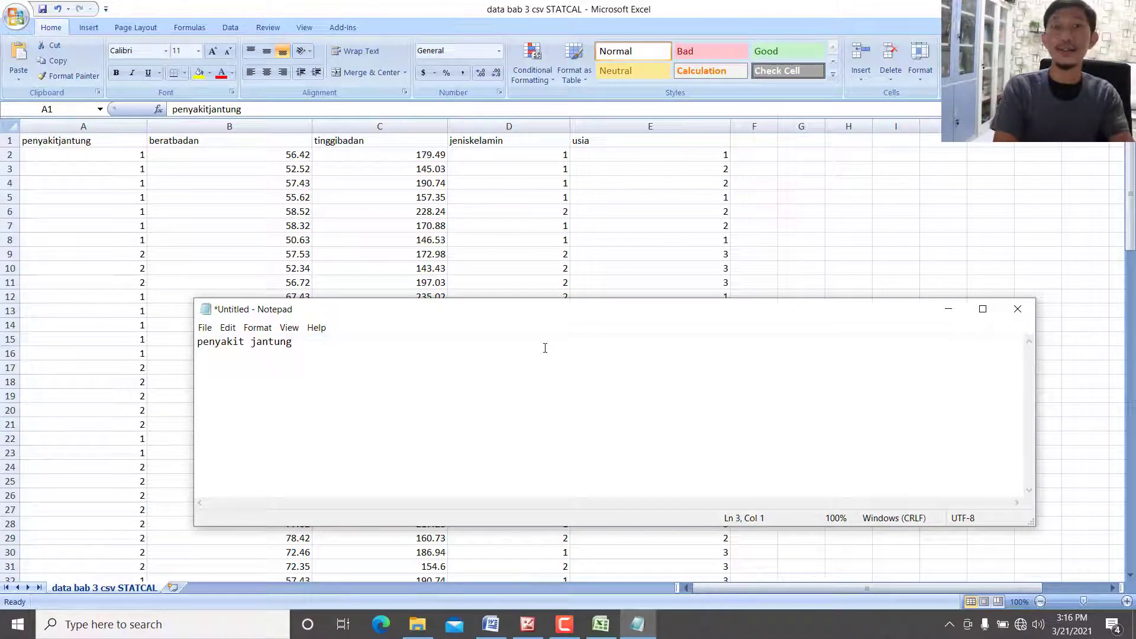
pyautogui.write('berat badan')
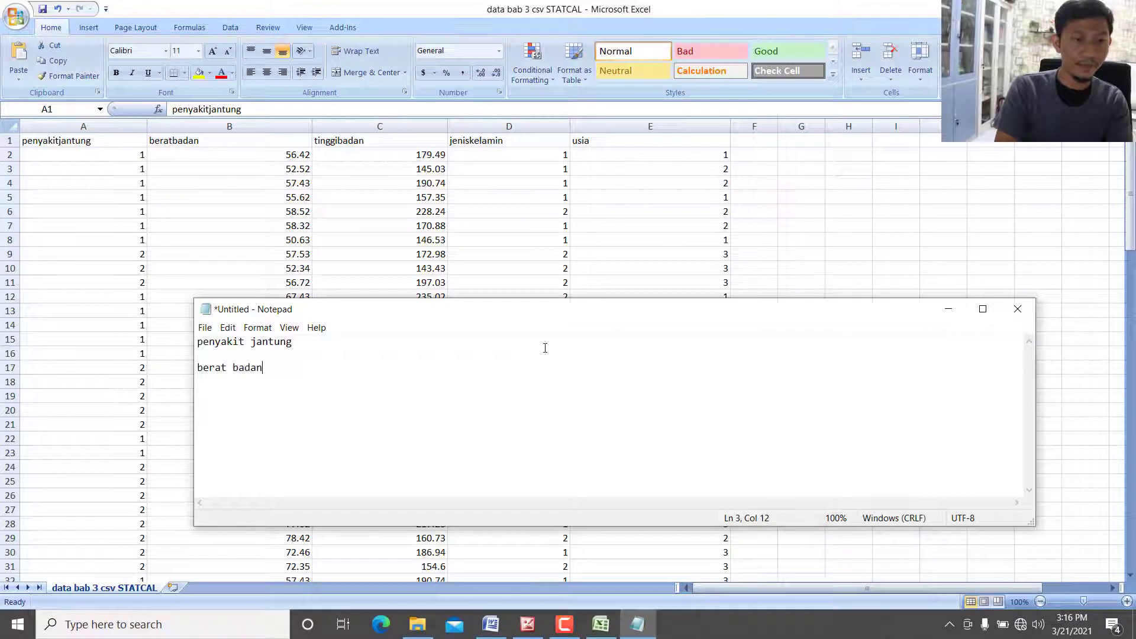
pyautogui.write(', tinggi badan')
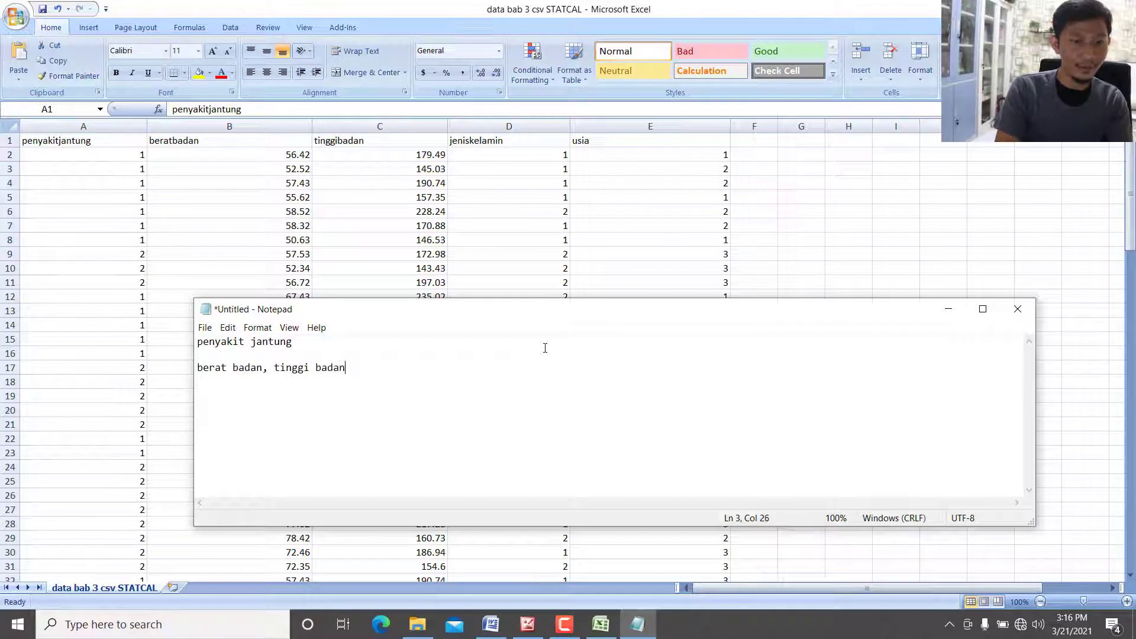
pyautogui.write(', jen')
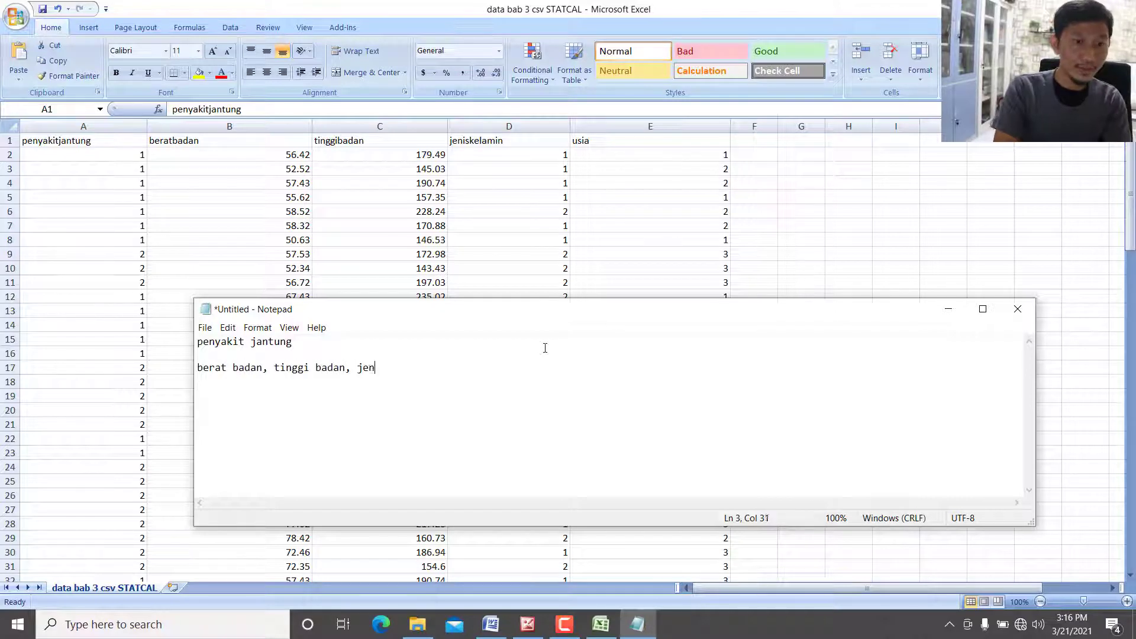
pyautogui.write('is kelamin dan')
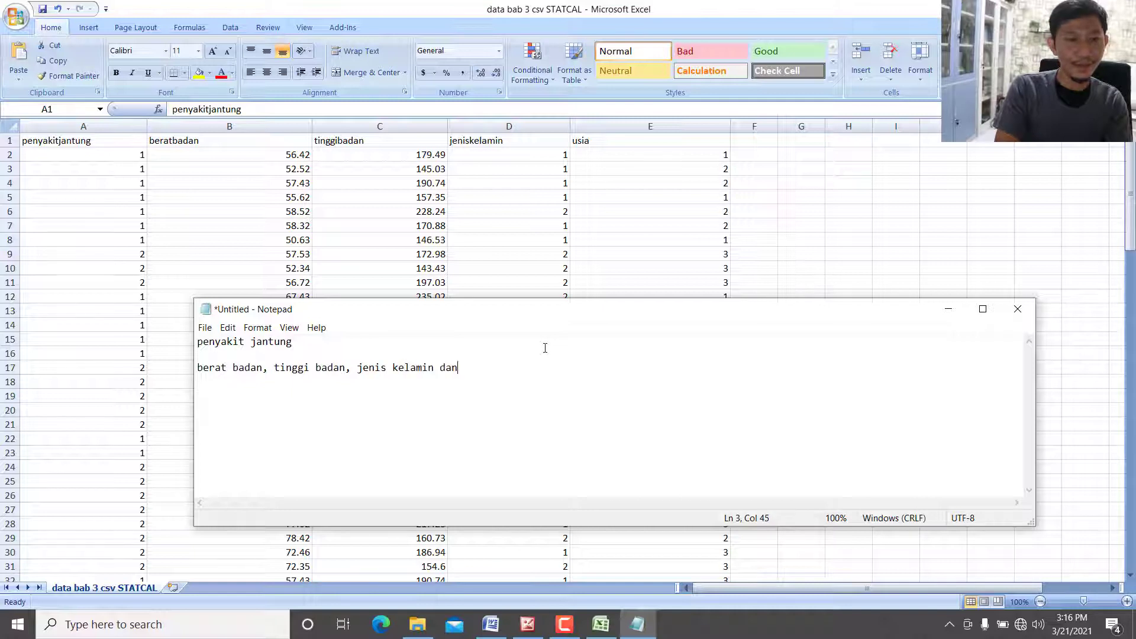
pyautogui.write(' usia')
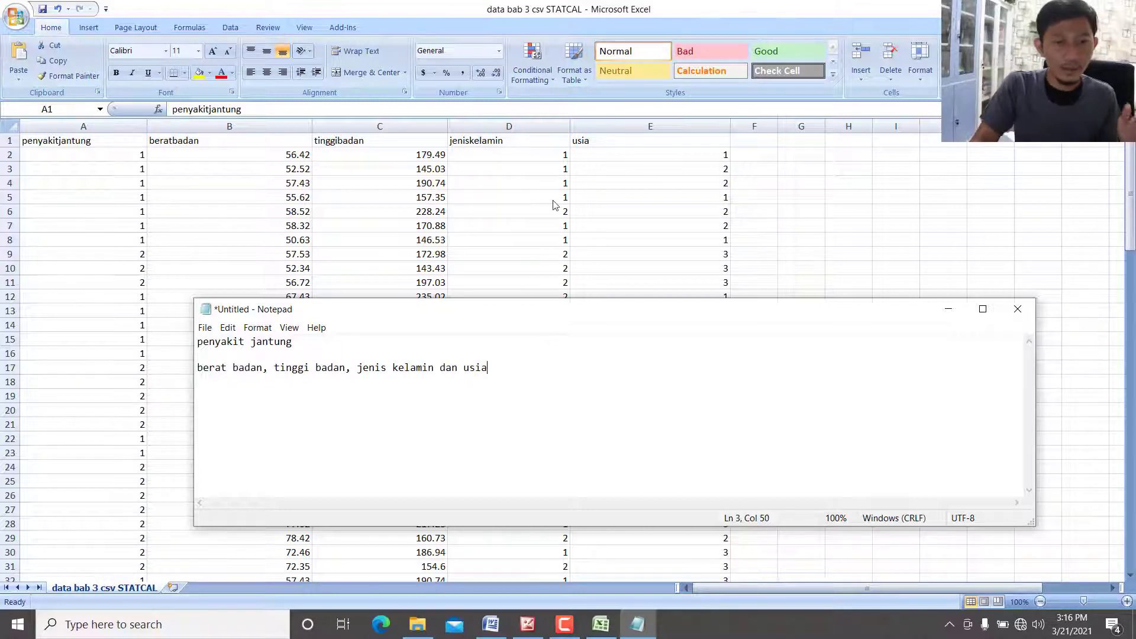
# Step: Review the chapter 3 data and label CSV files in the kumpulan dataset folder, then return to the Excel data sheet
pyautogui.hotkey('alt', 'Tab')
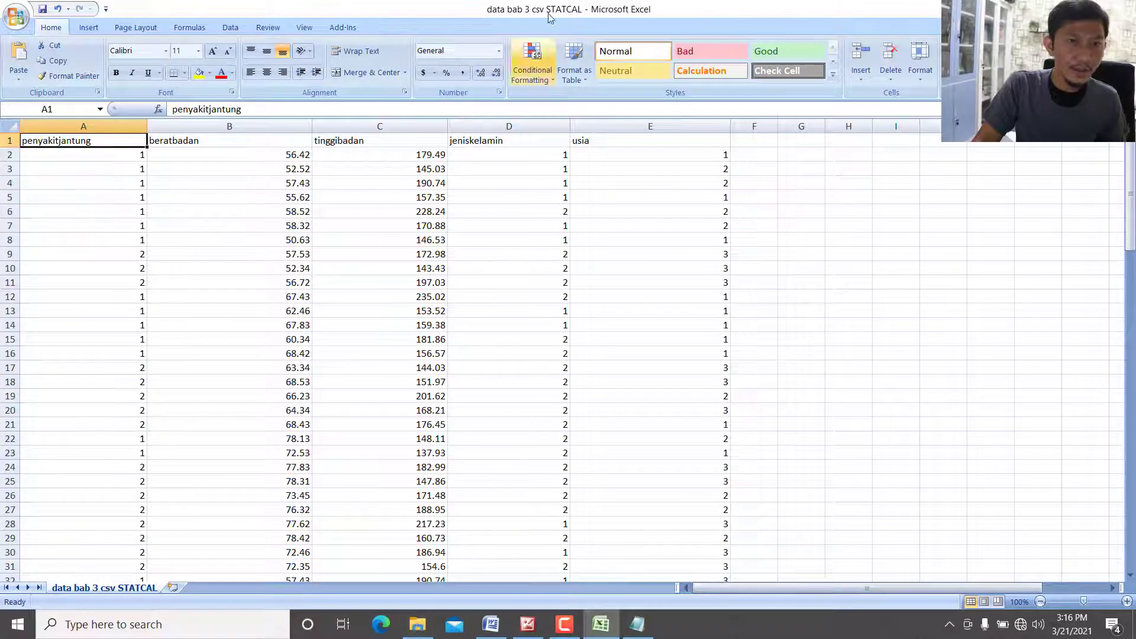
pyautogui.click(418, 625)
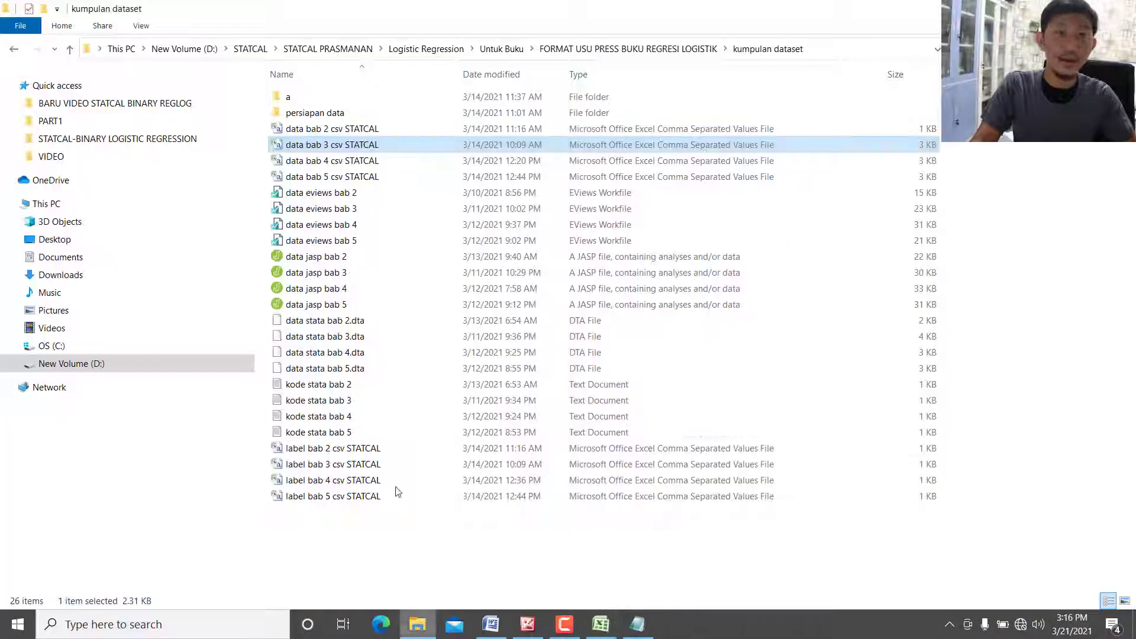
pyautogui.click(364, 464)
pyautogui.click(364, 153)
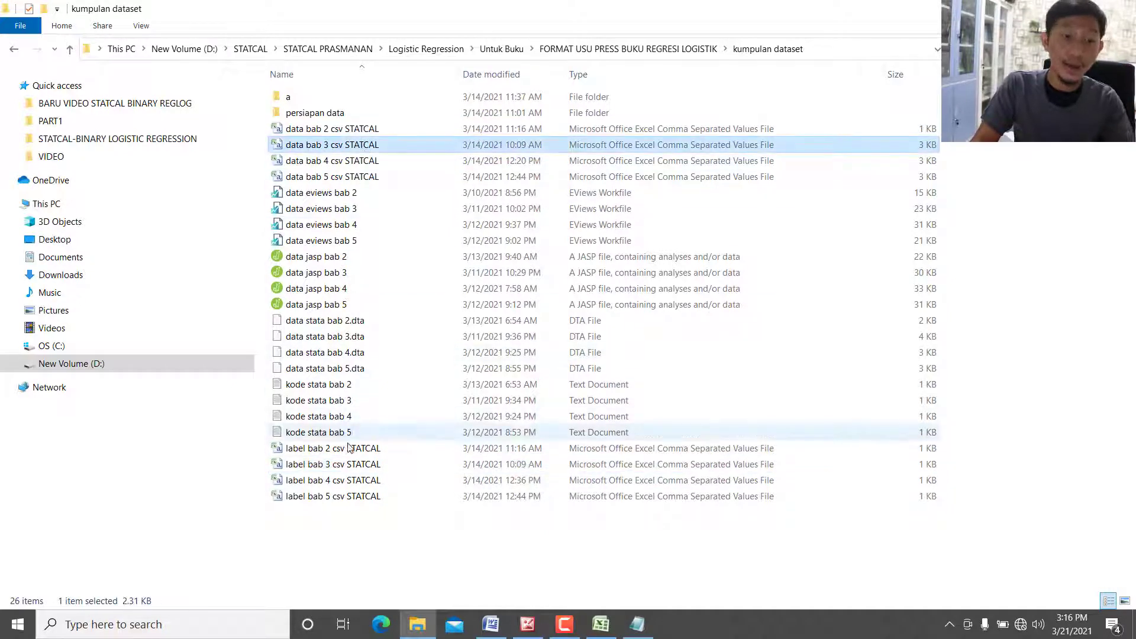
pyautogui.click(350, 466)
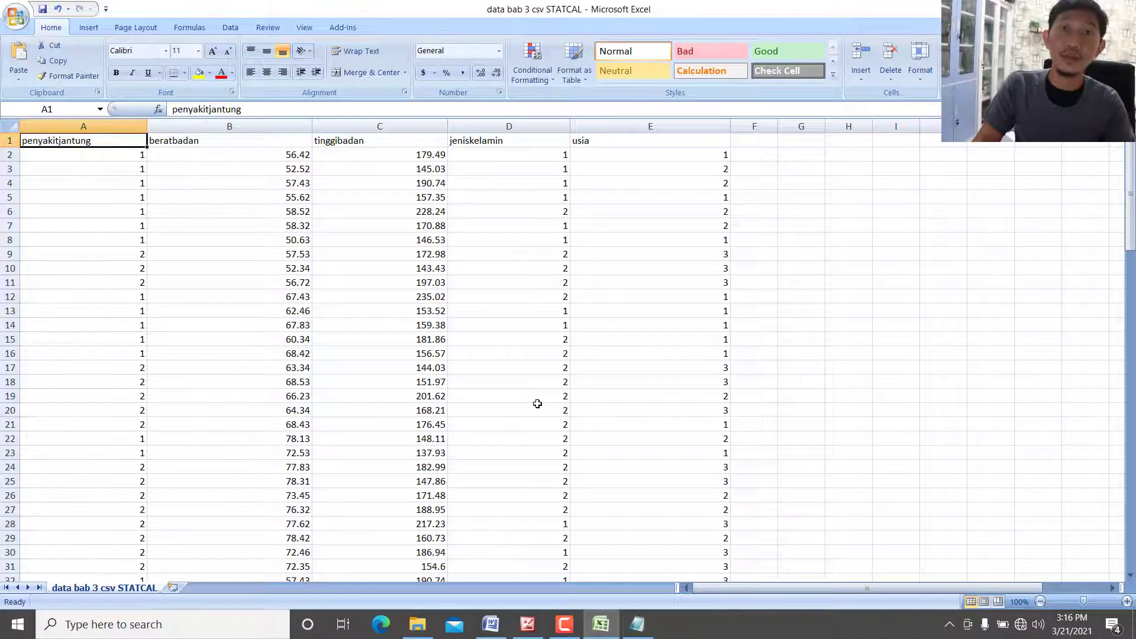
pyautogui.click(543, 264)
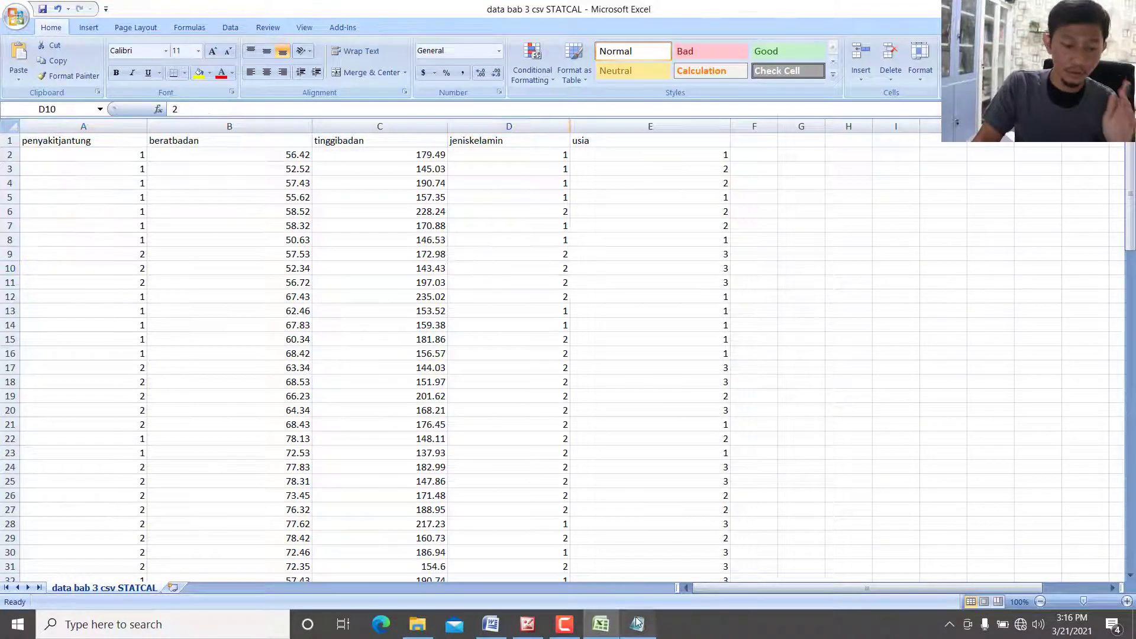
# Step: In the Notepad note, add "(variabel kategori, 2 kategori)" after "penyakit jantung"
pyautogui.click(637, 623)
pyautogui.click(311, 340)
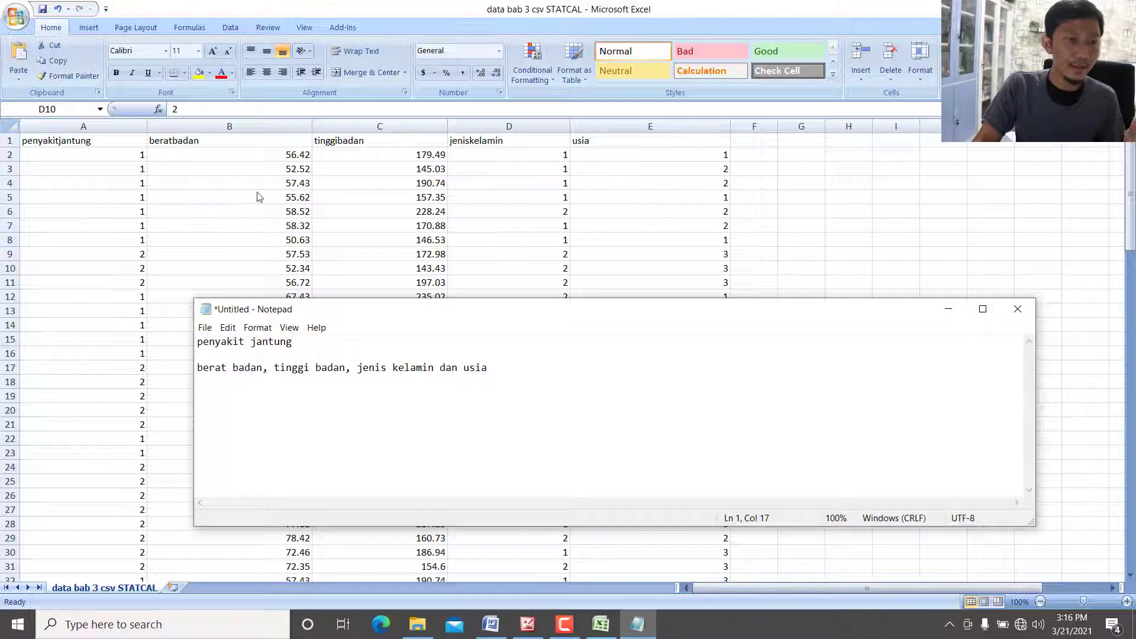
pyautogui.hotkey('alt', 'Tab')
pyautogui.click(637, 622)
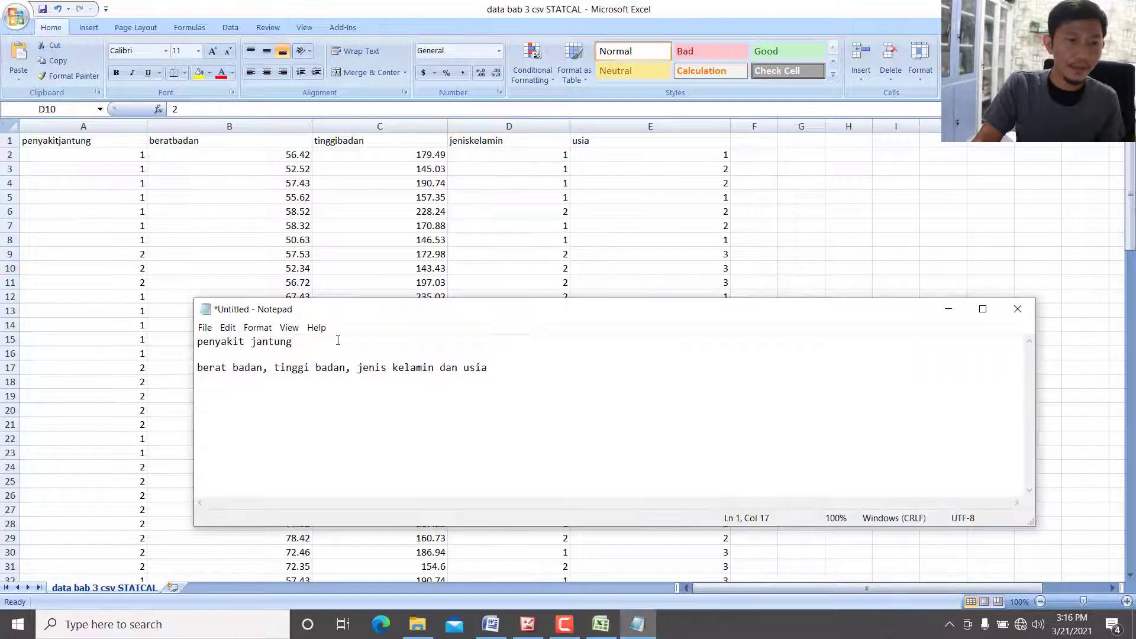
pyautogui.write('()')
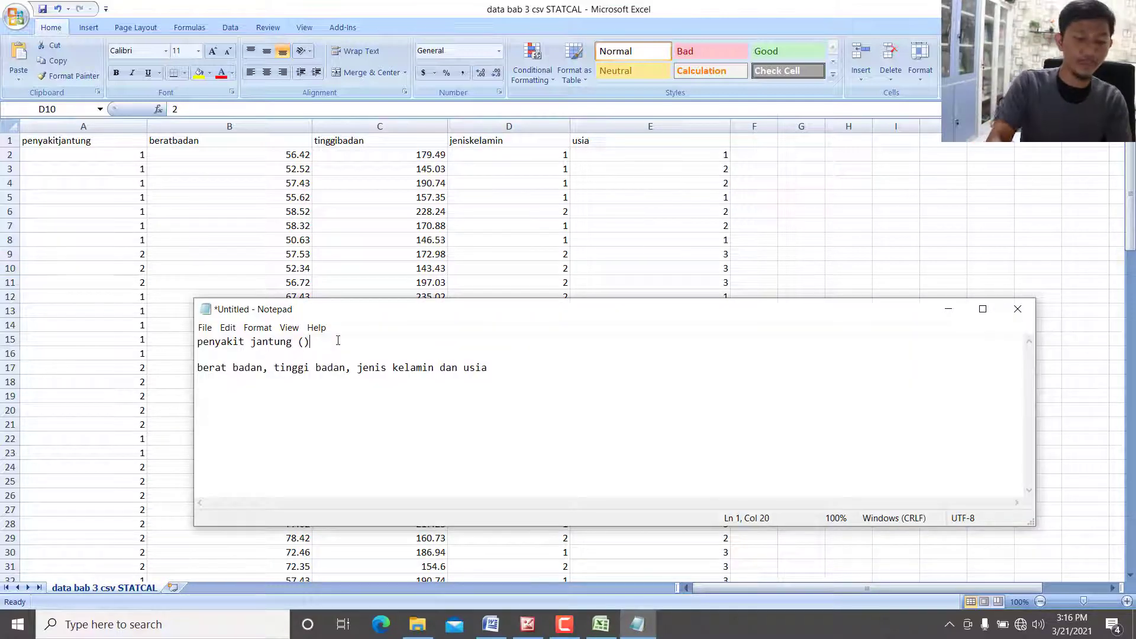
pyautogui.press('Left')
pyautogui.write('variabel kategori')
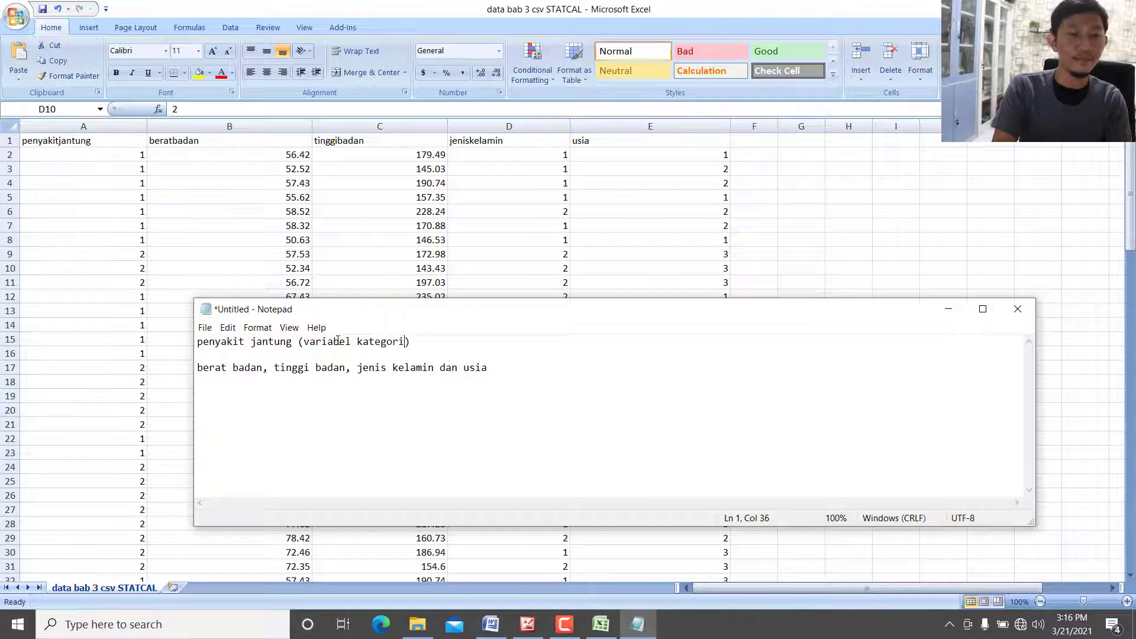
pyautogui.write(', ')
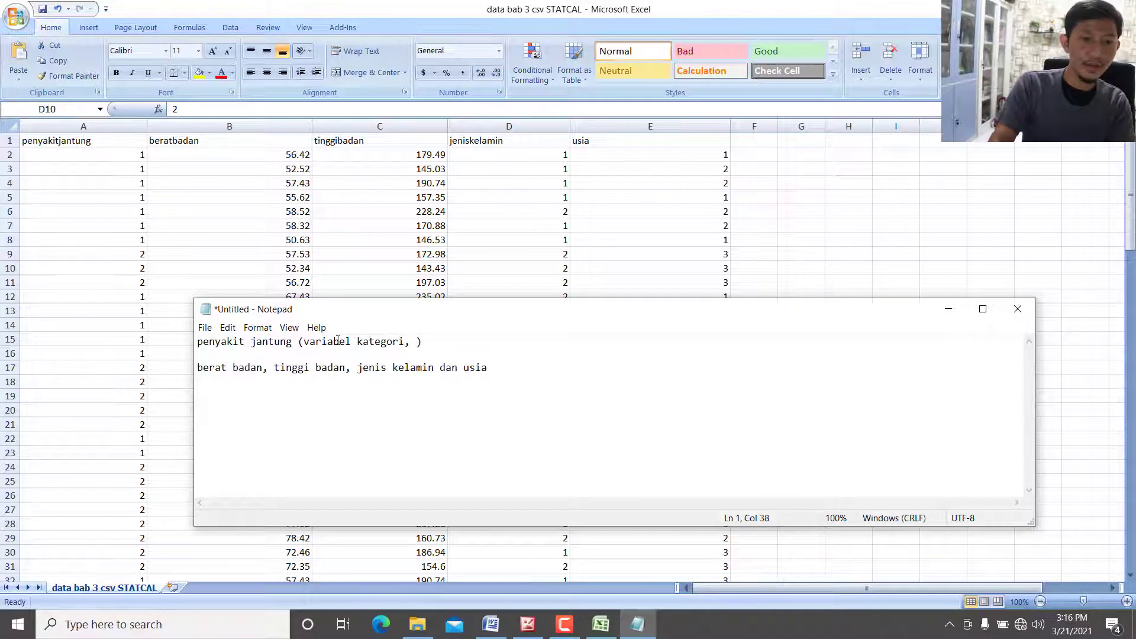
pyautogui.write('2 kategori')
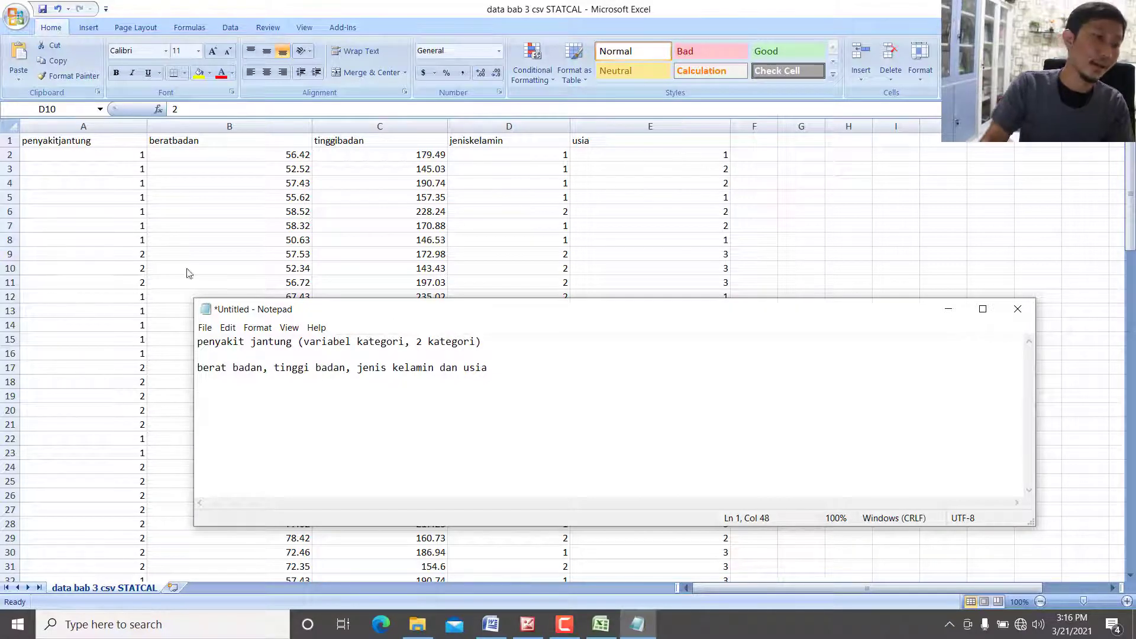
# Step: Check the penyakitjantung codes in the Excel sheet and append ", yakni 1 dan 2" inside the penyakit jantung parentheses in Notepad
pyautogui.hotkey('alt', 'Tab')
pyautogui.scroll(-2, 129, 261)
pyautogui.scroll(2, 130, 263)
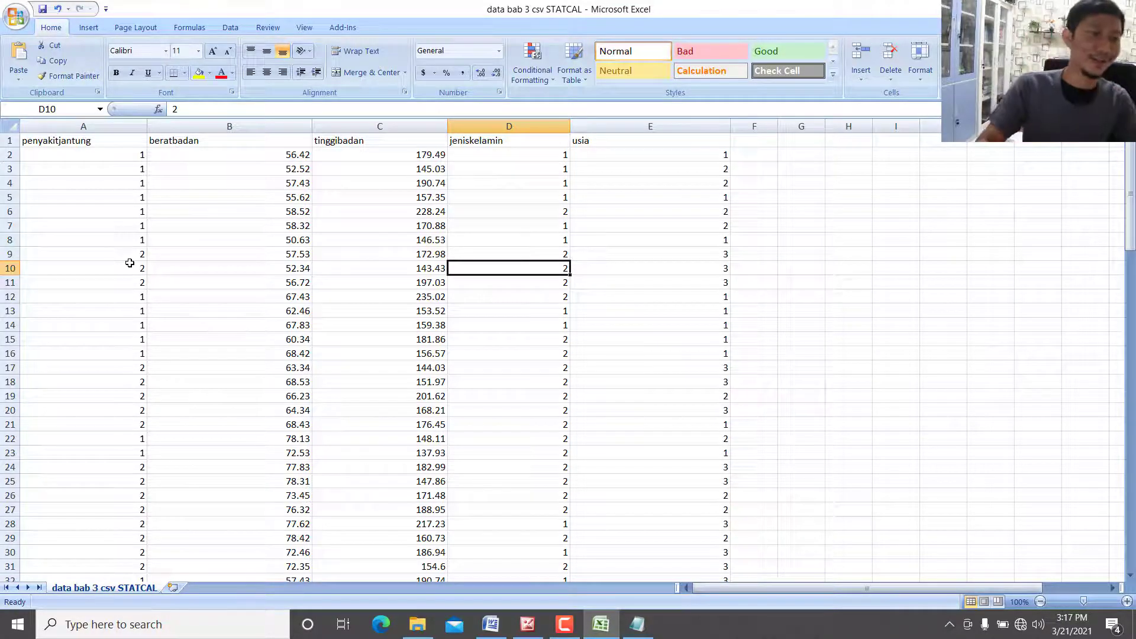
pyautogui.click(114, 202)
pyautogui.click(134, 166)
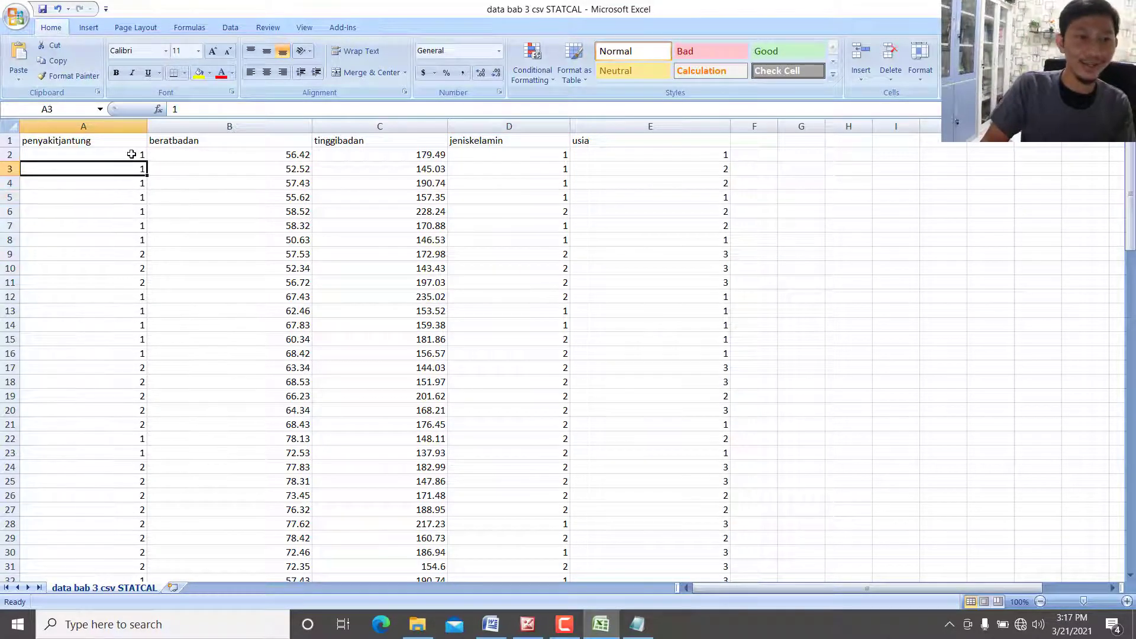
pyautogui.click(131, 302)
pyautogui.click(637, 625)
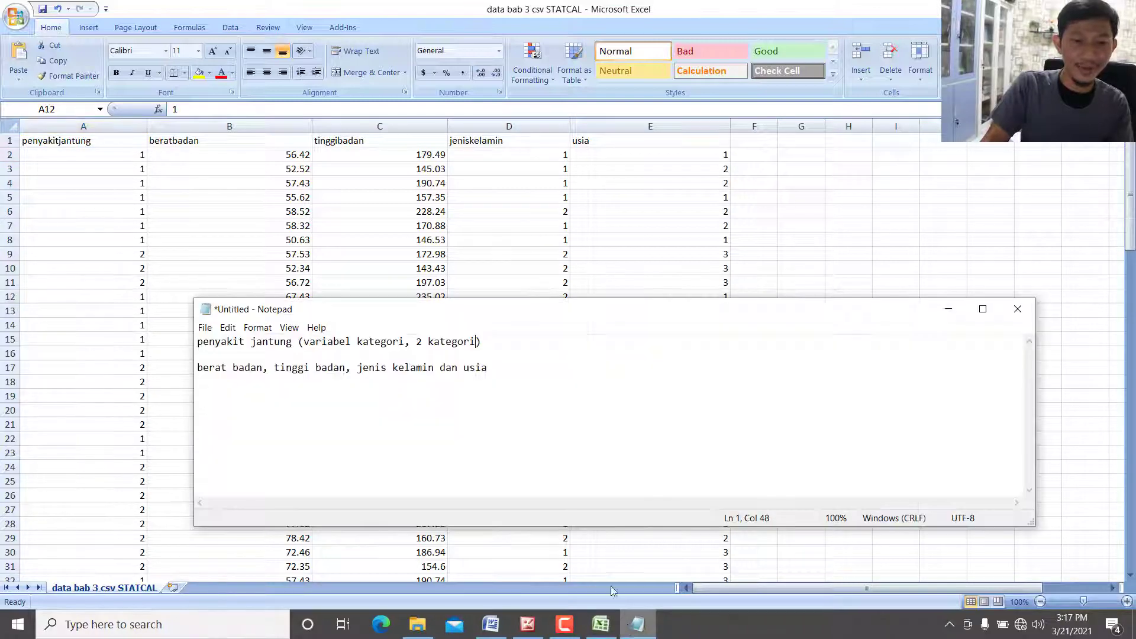
pyautogui.write(', yakni 1 dan ')
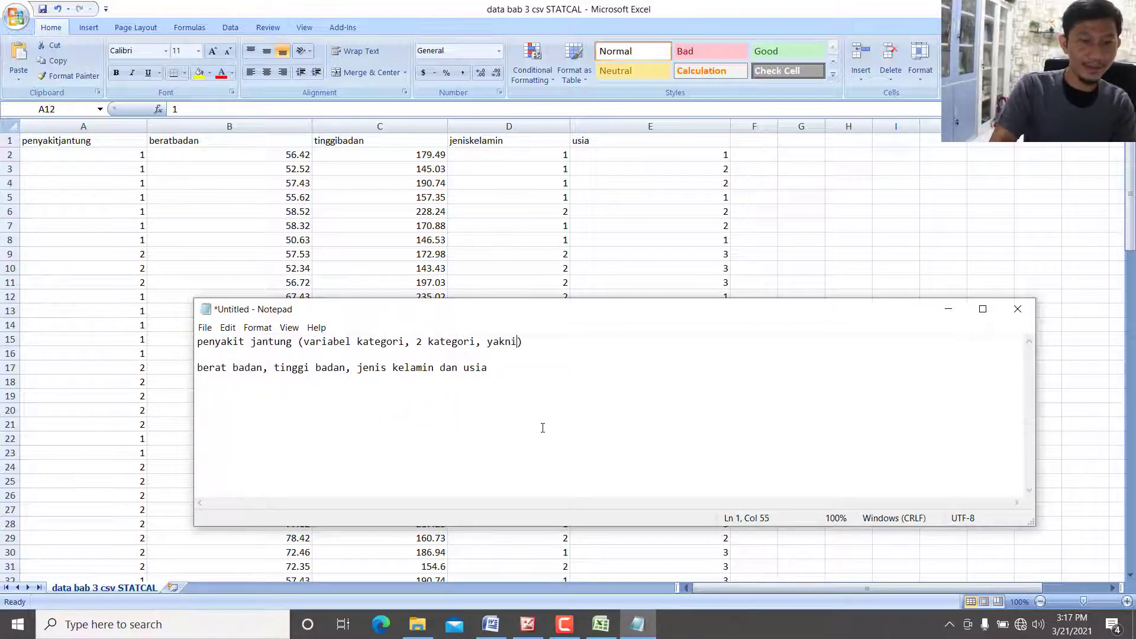
pyautogui.write('2')
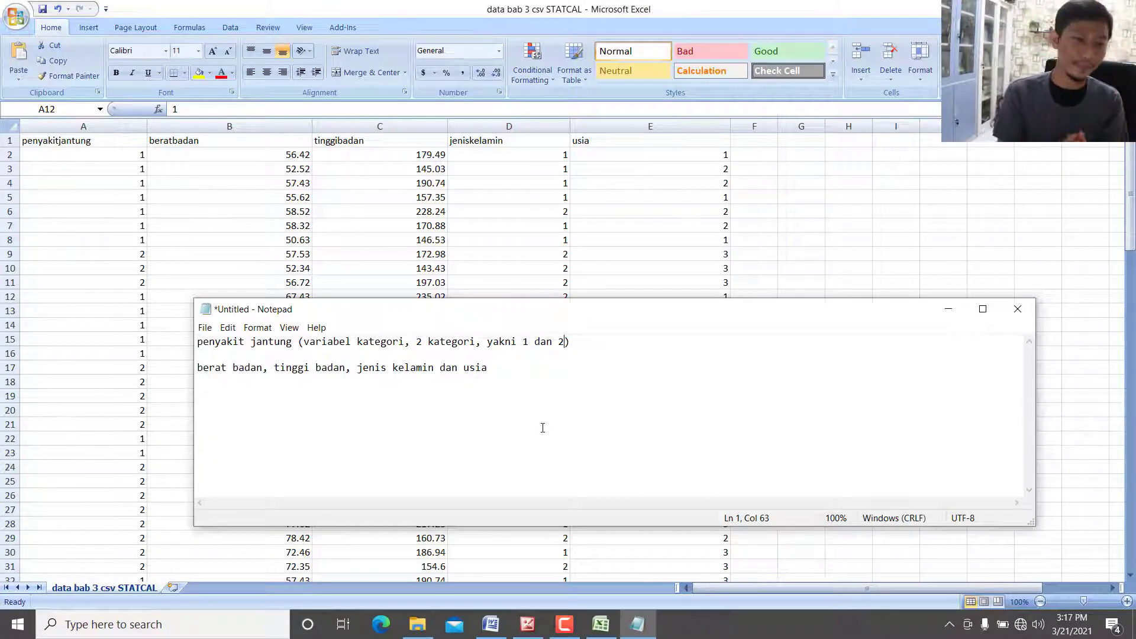
# Step: Review the beratbadan column in Excel and add "(numerik / rasio)" after "berat badan" in the Notepad note
pyautogui.hotkey('alt', 'Tab')
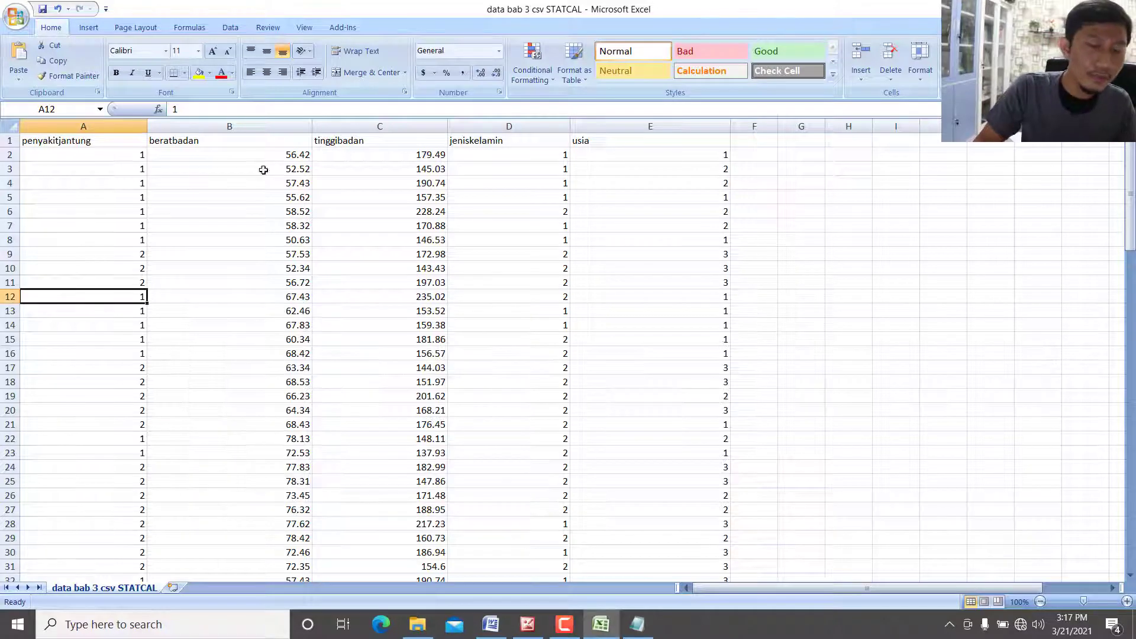
pyautogui.click(264, 126)
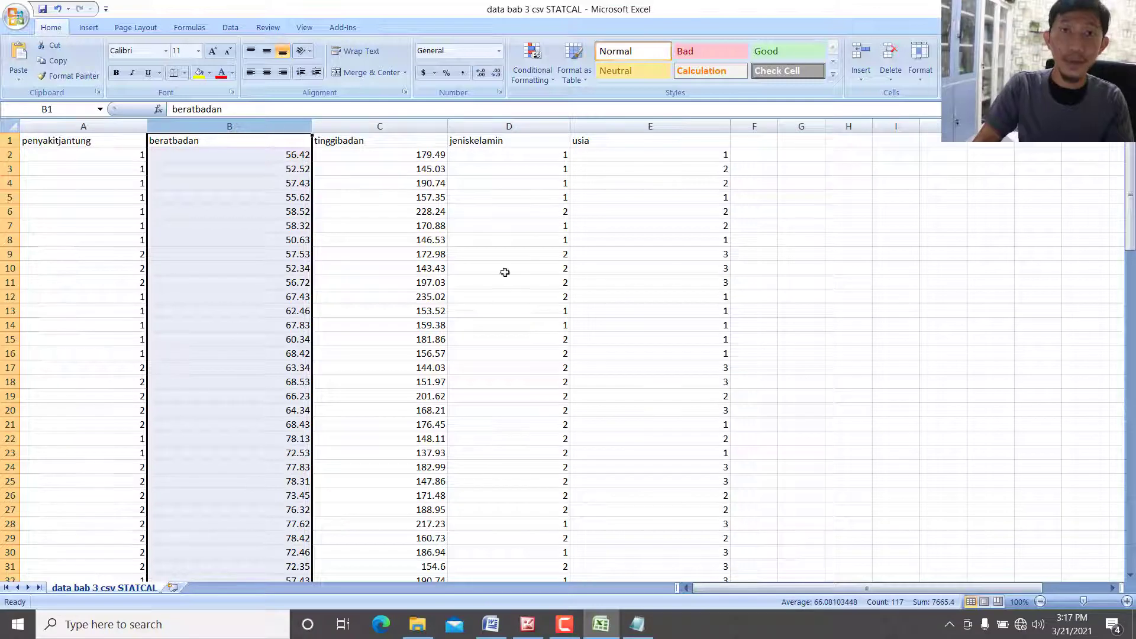
pyautogui.click(637, 623)
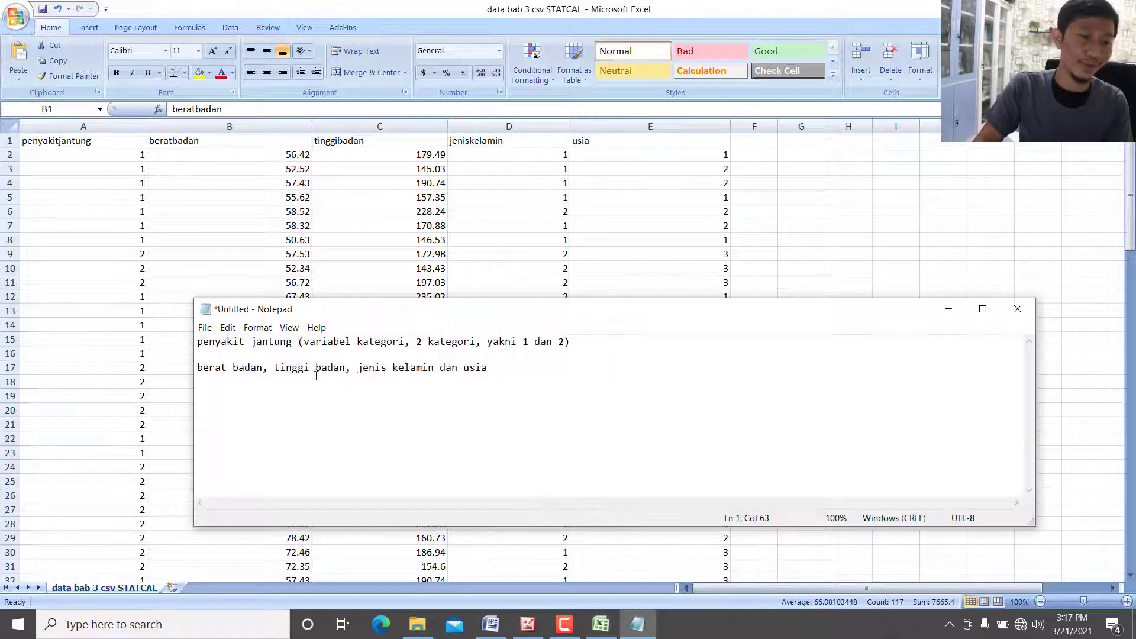
pyautogui.click(265, 369)
pyautogui.write('()')
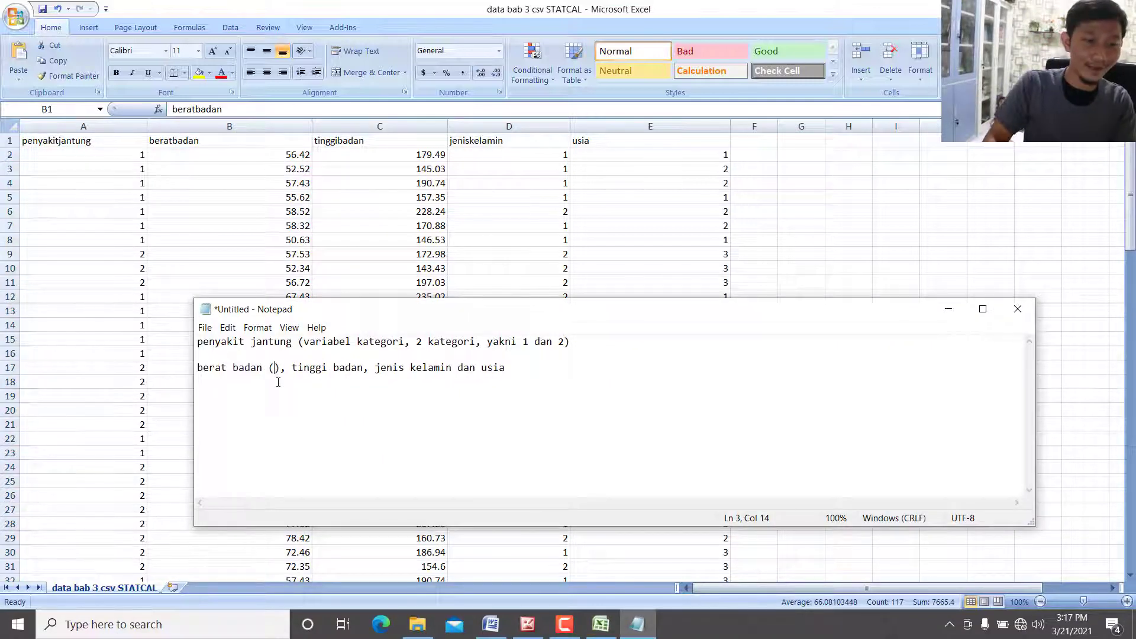
pyautogui.write('numerik / r')
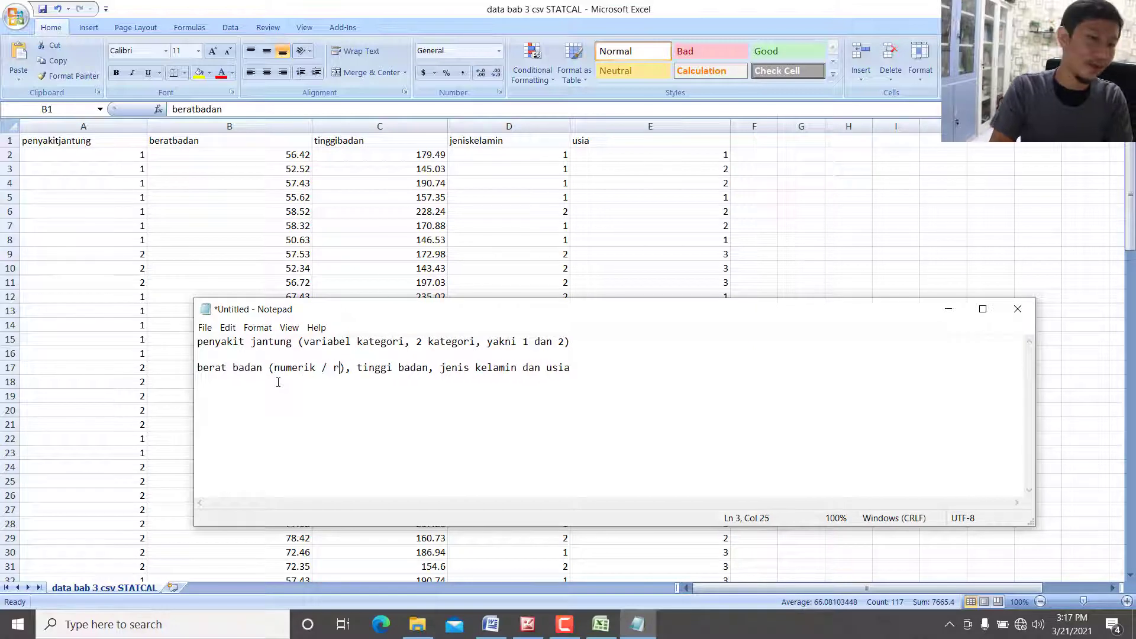
pyautogui.write('asio')
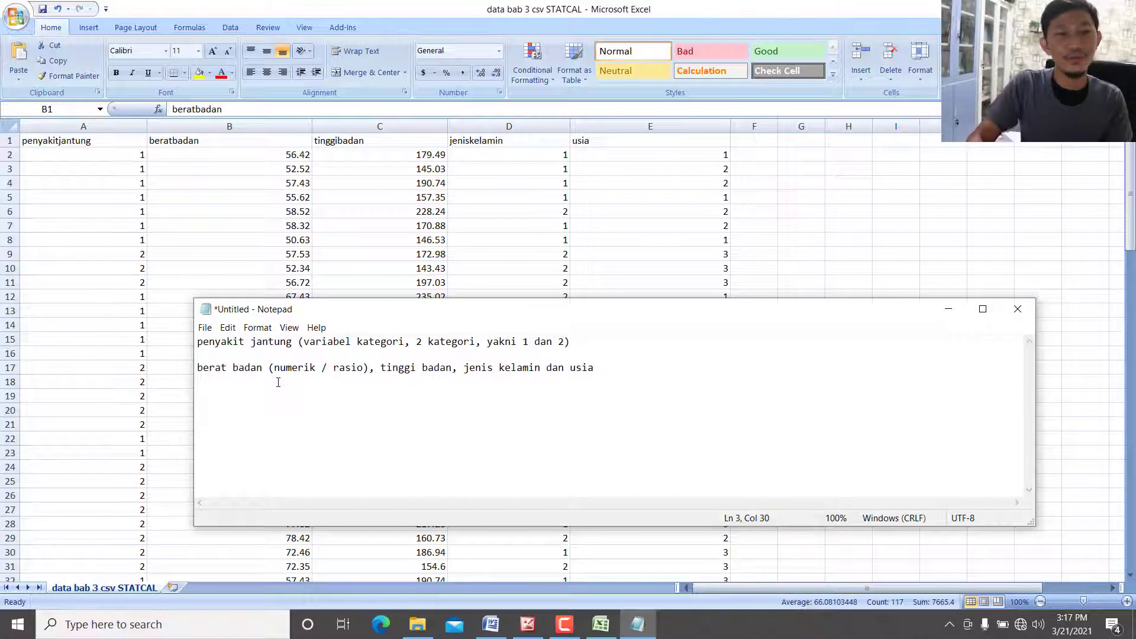
# Step: Center the contents of all cells in the Excel data sheet horizontally
pyautogui.click(330, 229)
pyautogui.hotkey('ctrl', 'a')
pyautogui.click(267, 72)
pyautogui.click(393, 225)
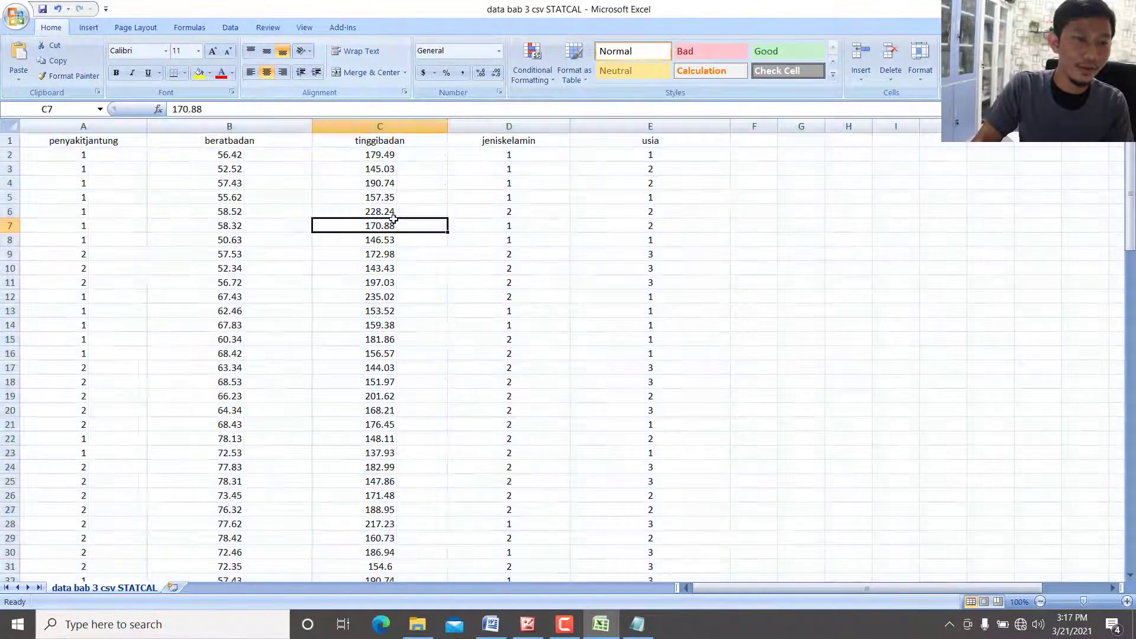
# Step: Check the tinggibadan column and add "(numerik / rasio)" after "tinggi badan" in the Notepad note
pyautogui.click(366, 170)
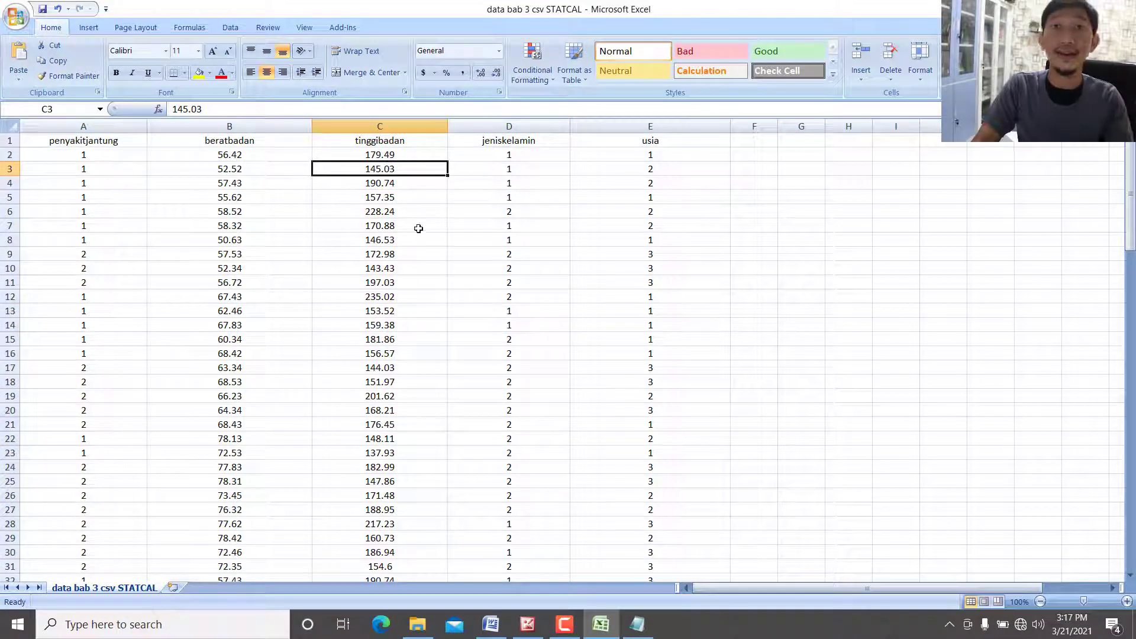
pyautogui.click(637, 624)
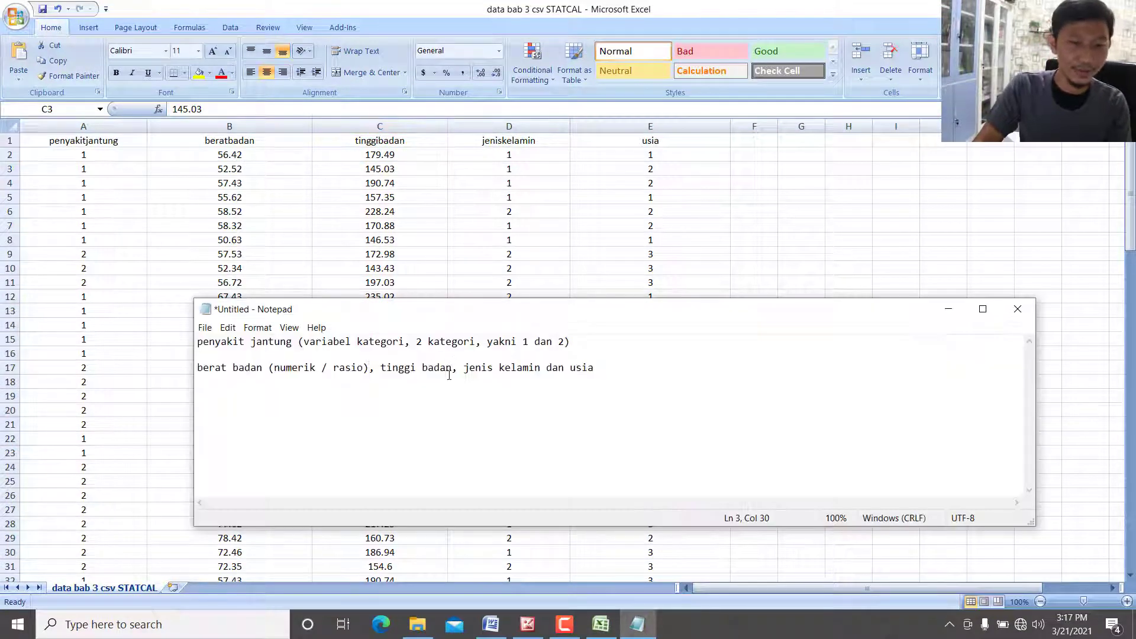
pyautogui.click(451, 372)
pyautogui.write('()')
pyautogui.press('Left')
pyautogui.write('ti')
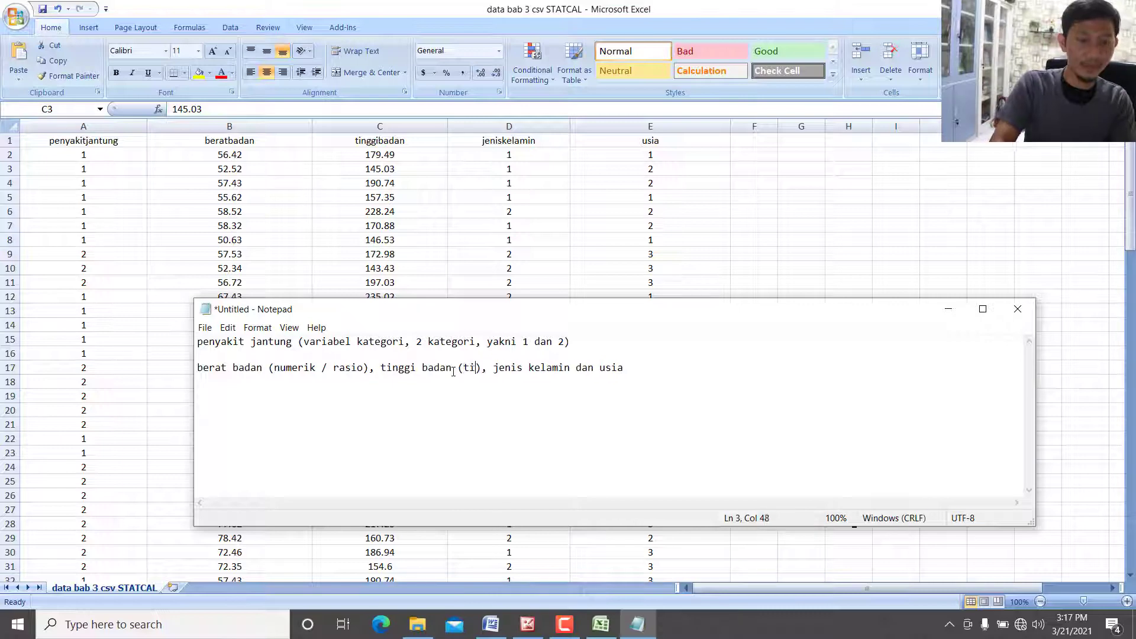
pyautogui.write('ng')
pyautogui.press('BackSpace')
pyautogui.press('BackSpace')
pyautogui.press('BackSpace')
pyautogui.press('BackSpace')
pyautogui.write('n')
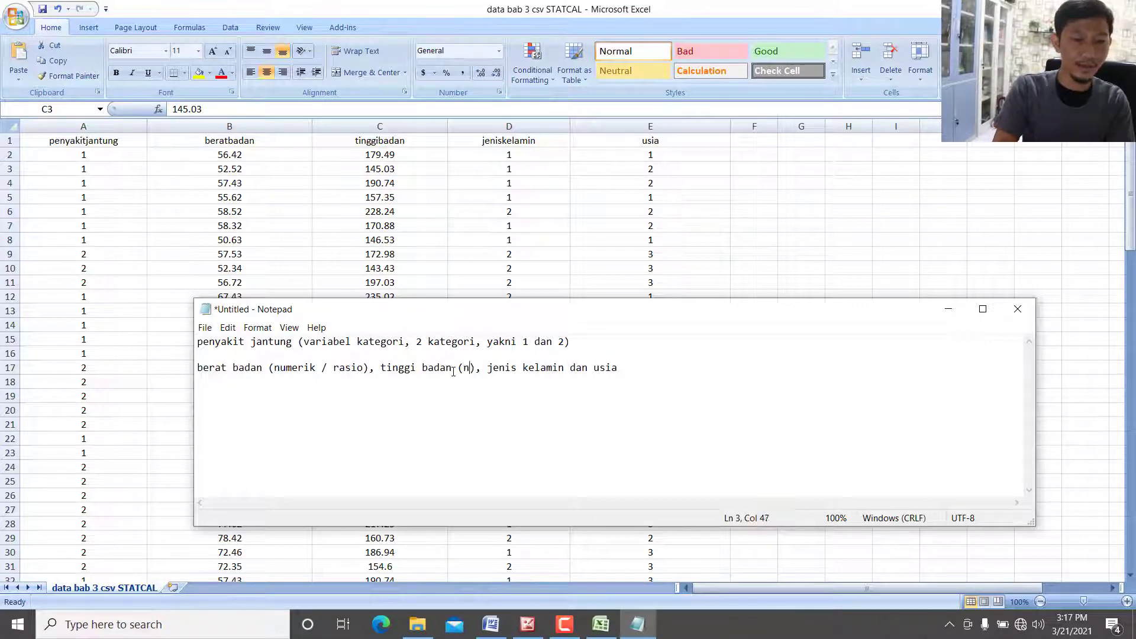
pyautogui.write('umerik / rasio')
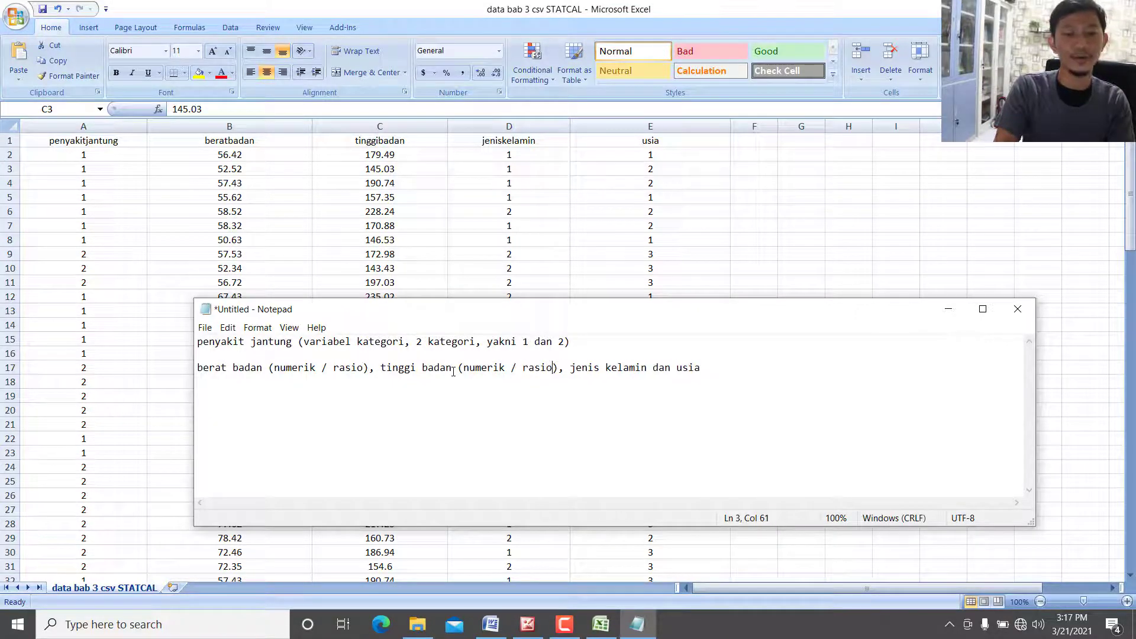
# Step: Check the jeniskelamin codes in Excel and add "(variabel kategori, yakni 1 dan 2)" after "jenis kelamin" in the Notepad note
pyautogui.hotkey('alt', 'Tab')
pyautogui.click(524, 165)
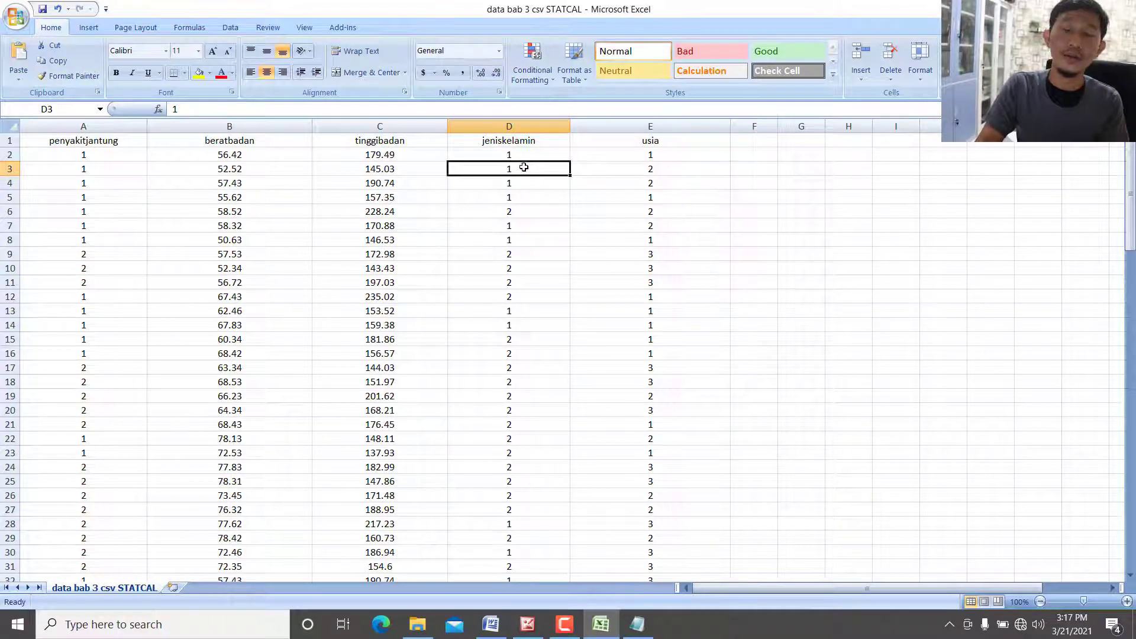
pyautogui.click(533, 199)
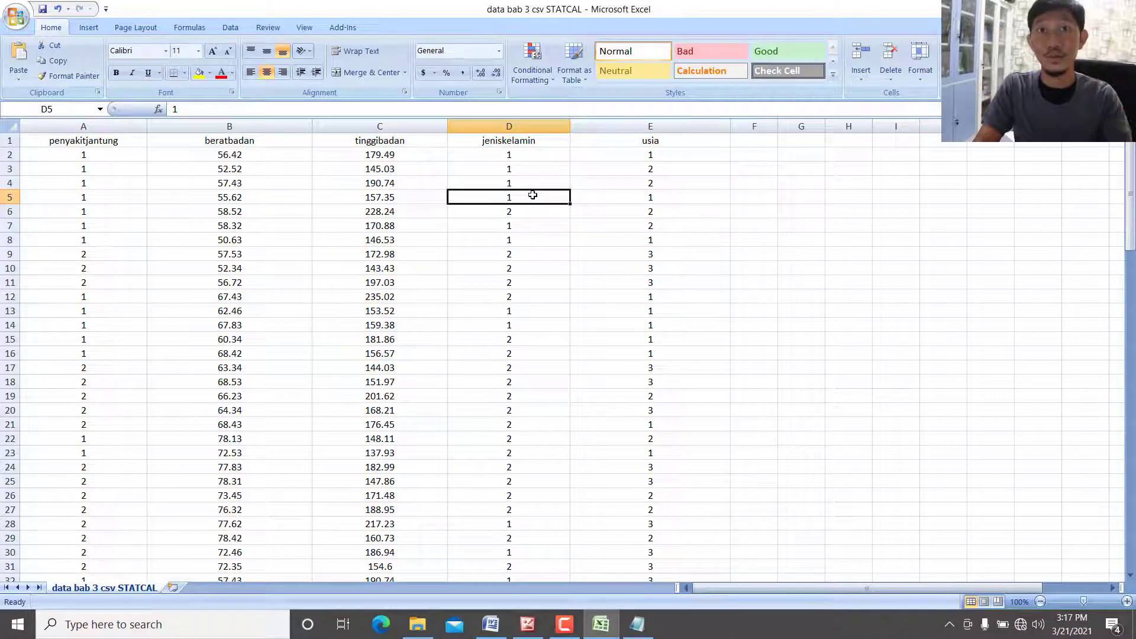
pyautogui.click(533, 211)
pyautogui.click(523, 150)
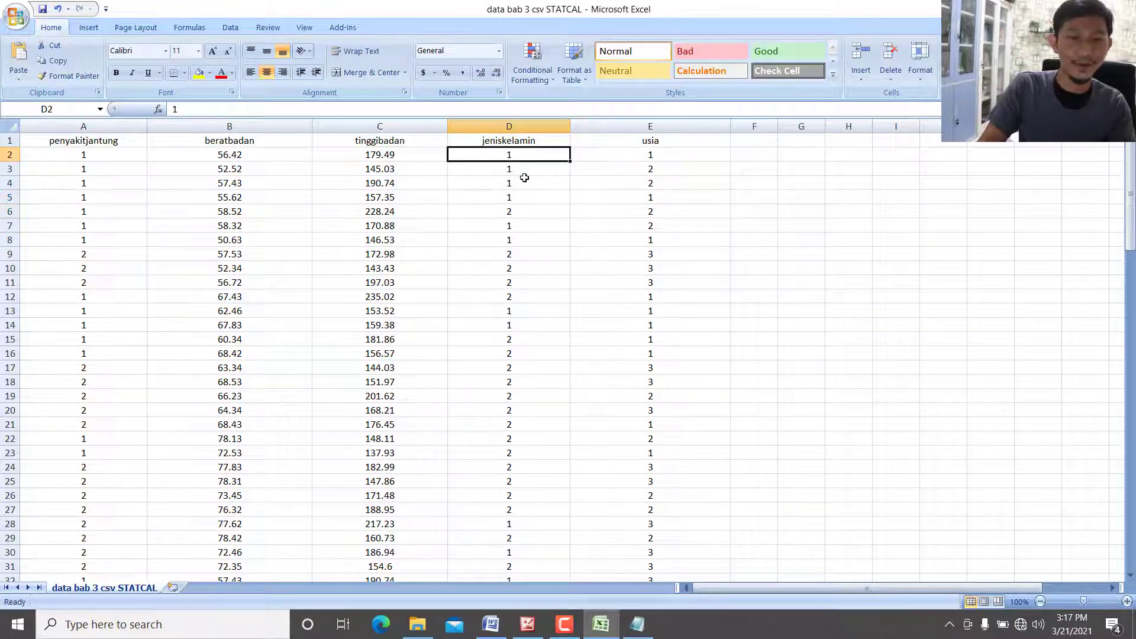
pyautogui.click(523, 178)
pyautogui.click(524, 230)
pyautogui.click(636, 625)
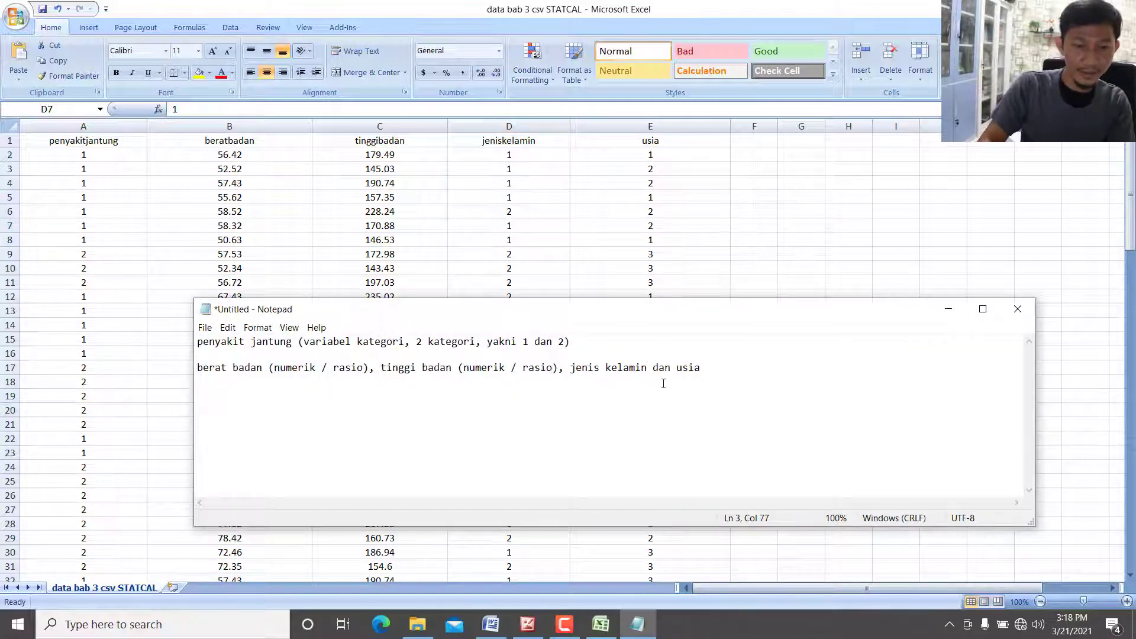
pyautogui.write('(numerik / rasio), jenis kelamin (')
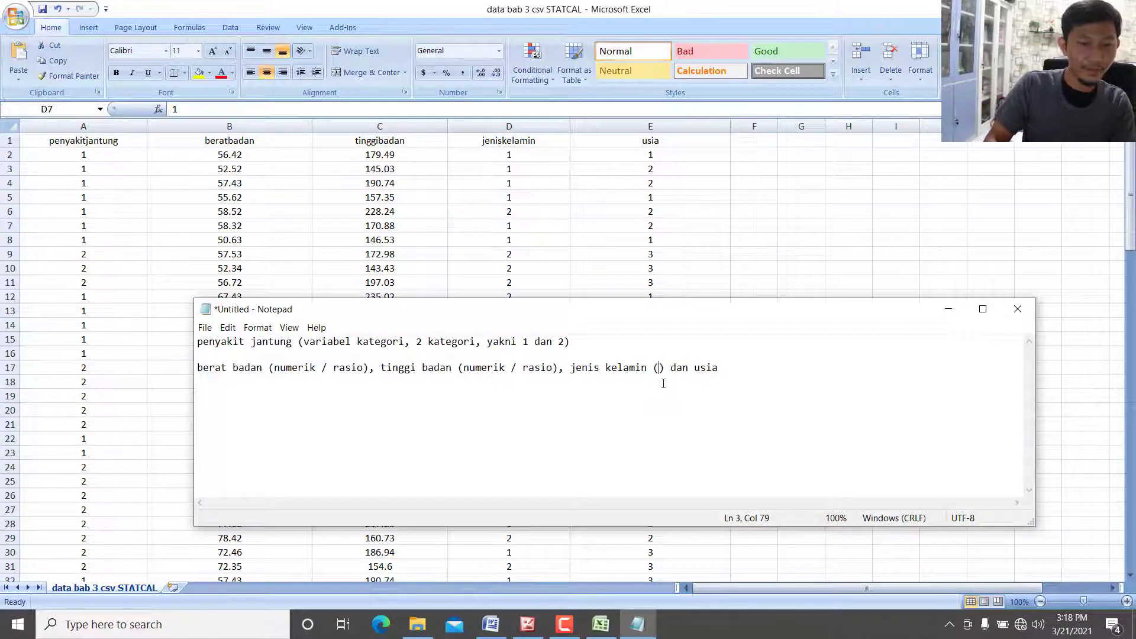
pyautogui.write('variabel kategori')
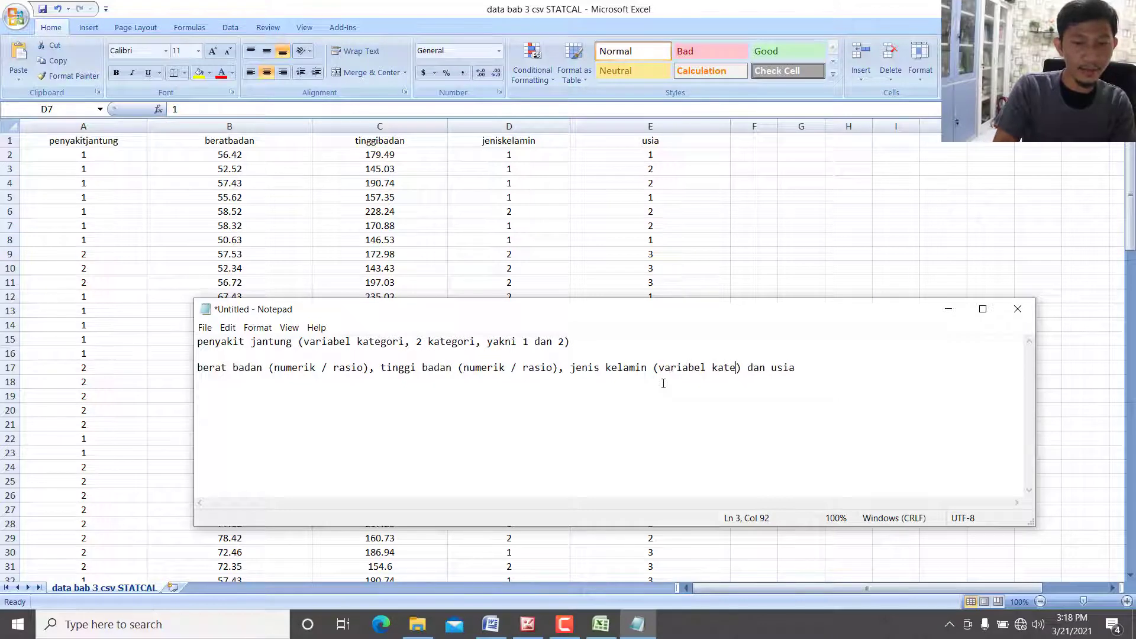
pyautogui.write(', yakni ')
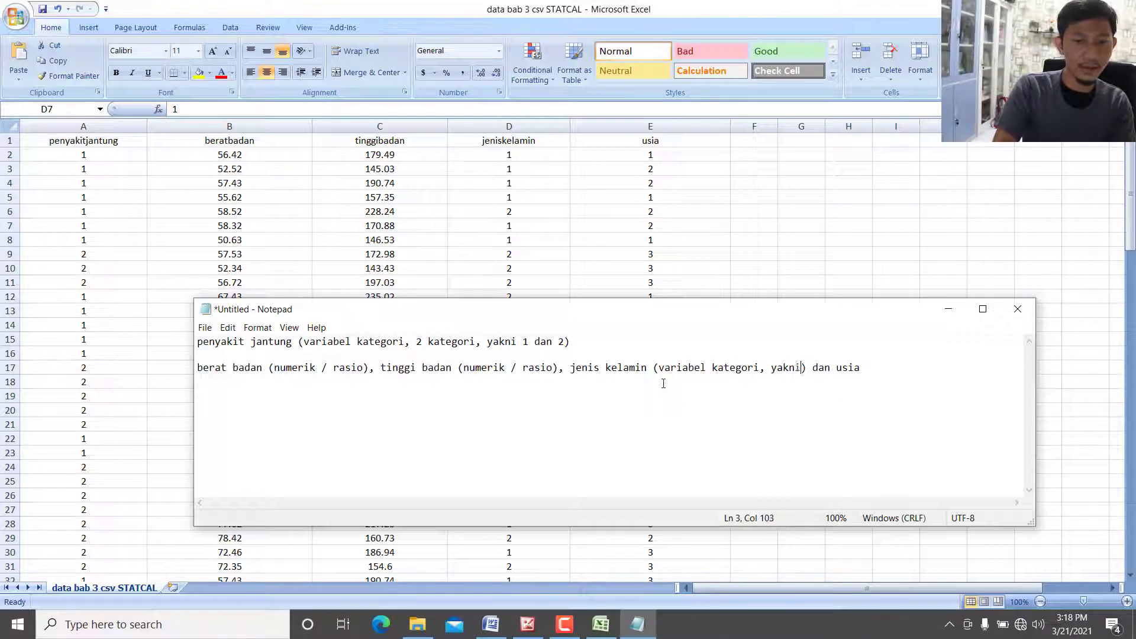
pyautogui.write('1 dan 2')
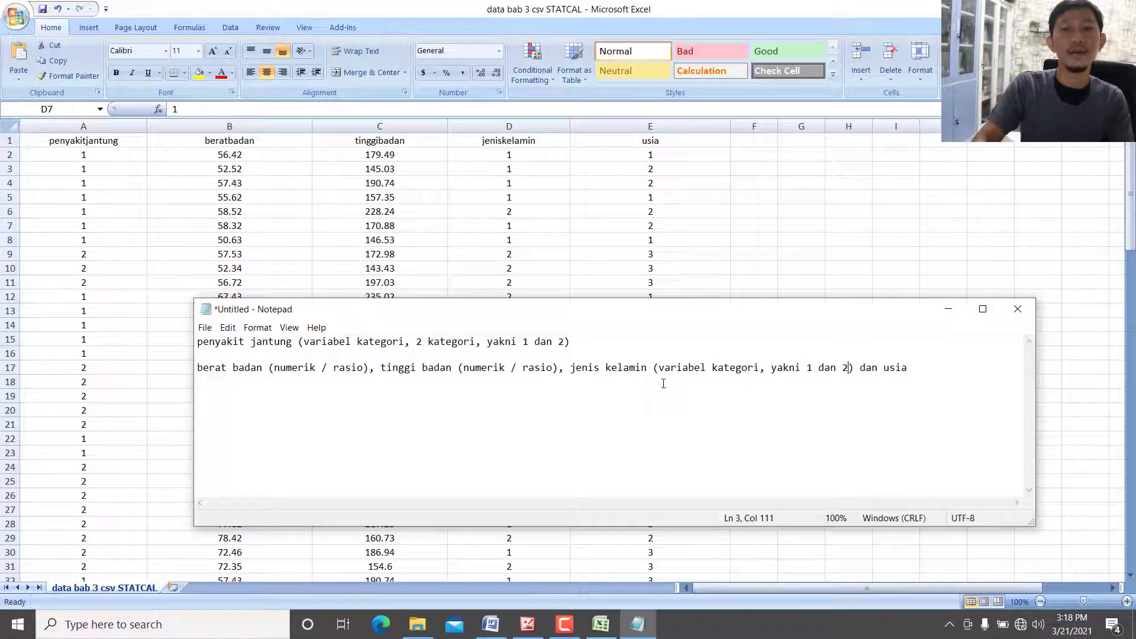
# Step: Examine the category codes in the usia column of the Excel data sheet from beginning to end
pyautogui.hotkey('alt', 'Tab')
pyautogui.click(654, 197)
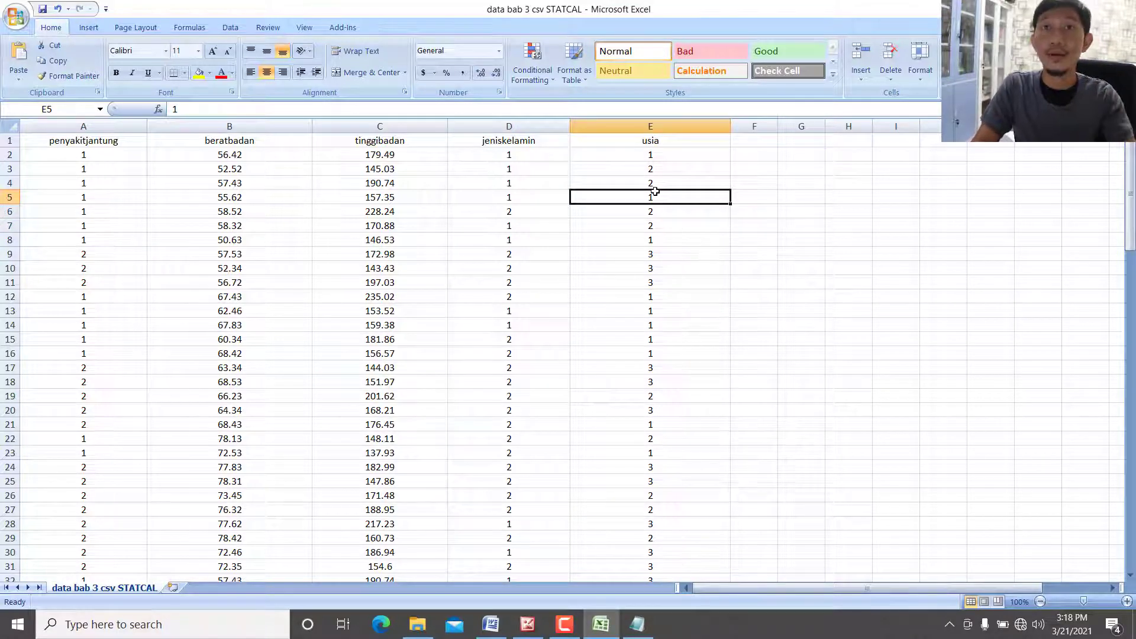
pyautogui.click(659, 156)
pyautogui.scroll(-9, 676, 389)
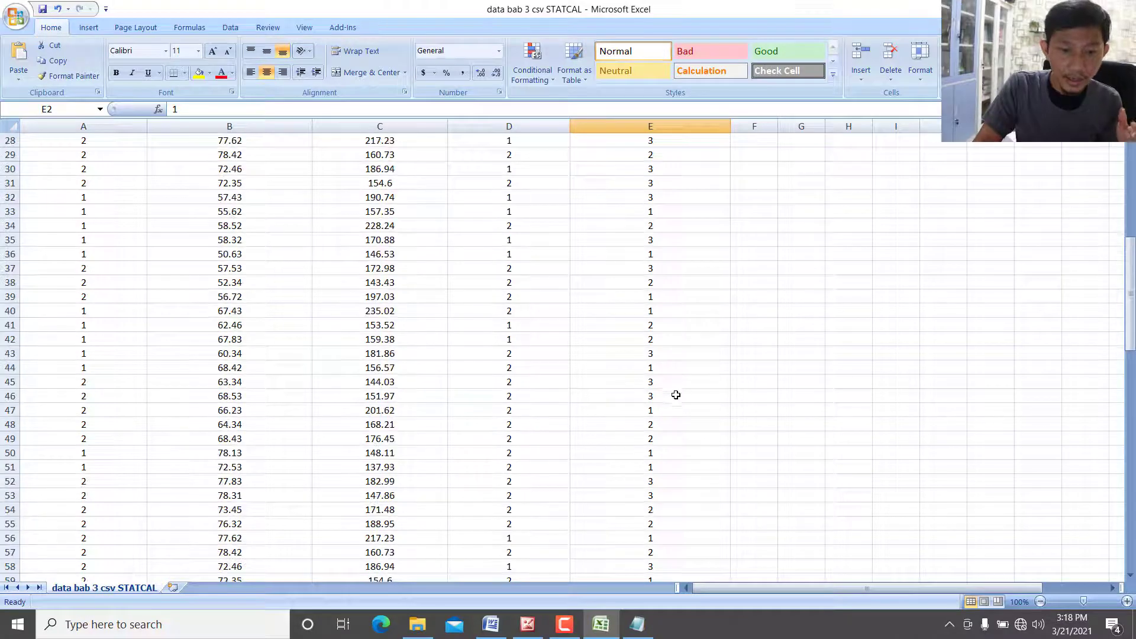
pyautogui.click(675, 393)
pyautogui.scroll(-14, 675, 393)
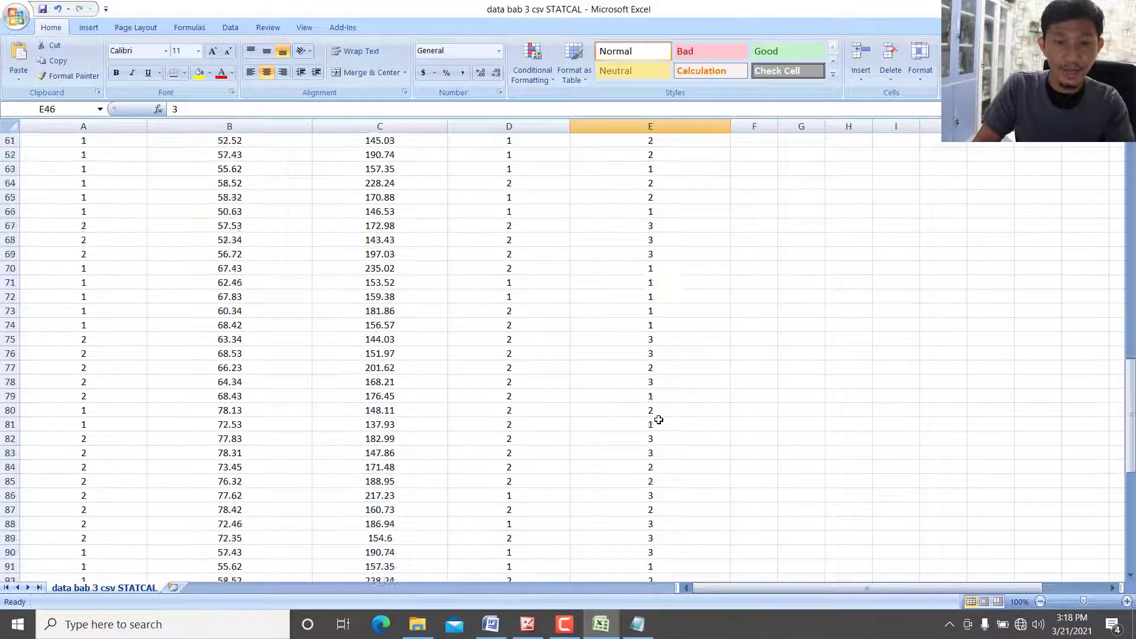
pyautogui.scroll(-3, 659, 420)
pyautogui.scroll(20, 659, 421)
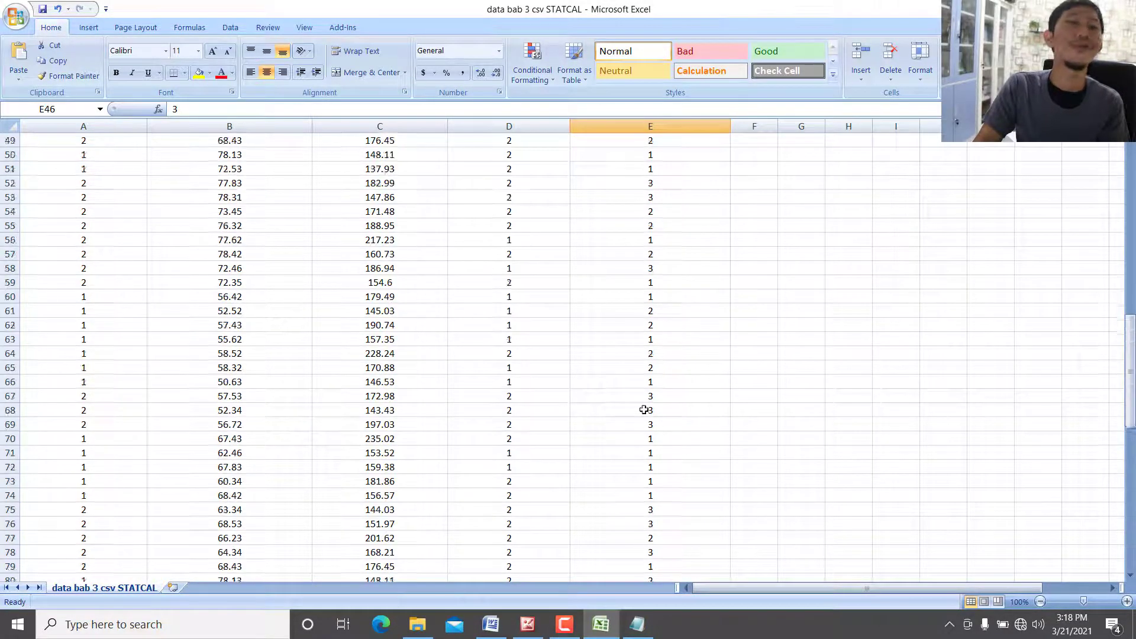
# Step: Add "(variabel kategori, yakni 1 2 dan 3)" after "usia" in the Notepad note
pyautogui.click(637, 624)
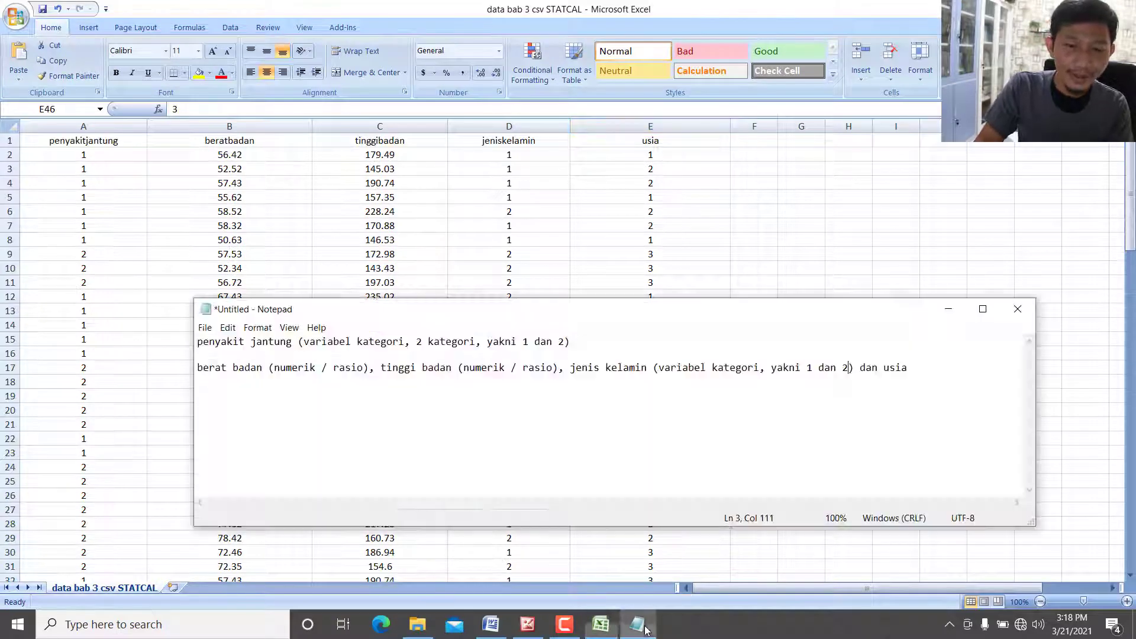
pyautogui.write('()')
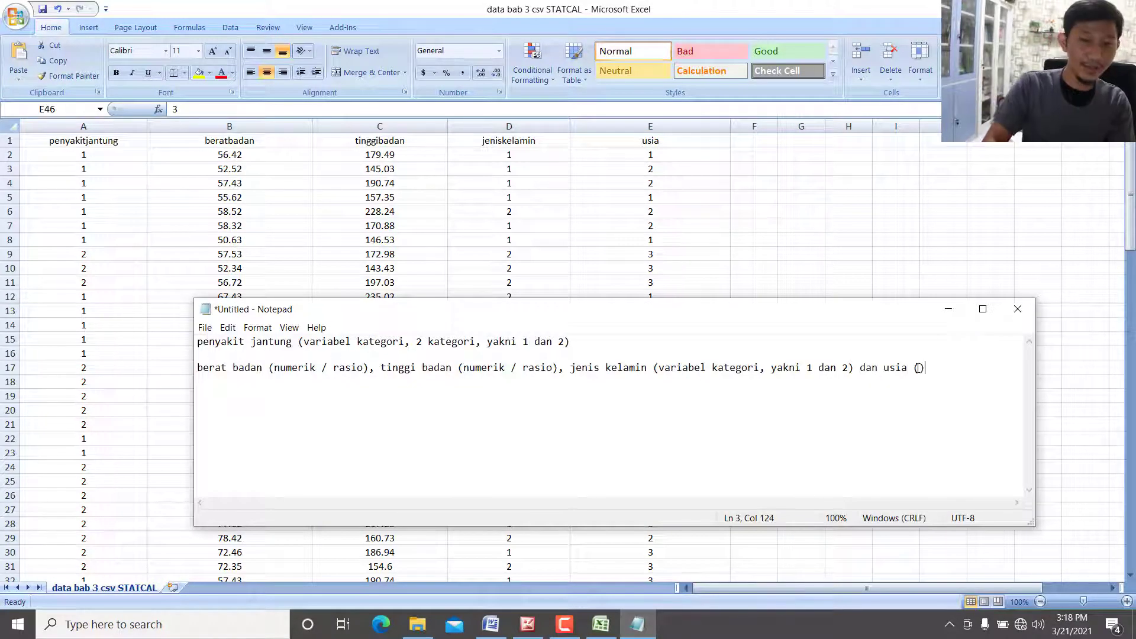
pyautogui.write('variabel kateo')
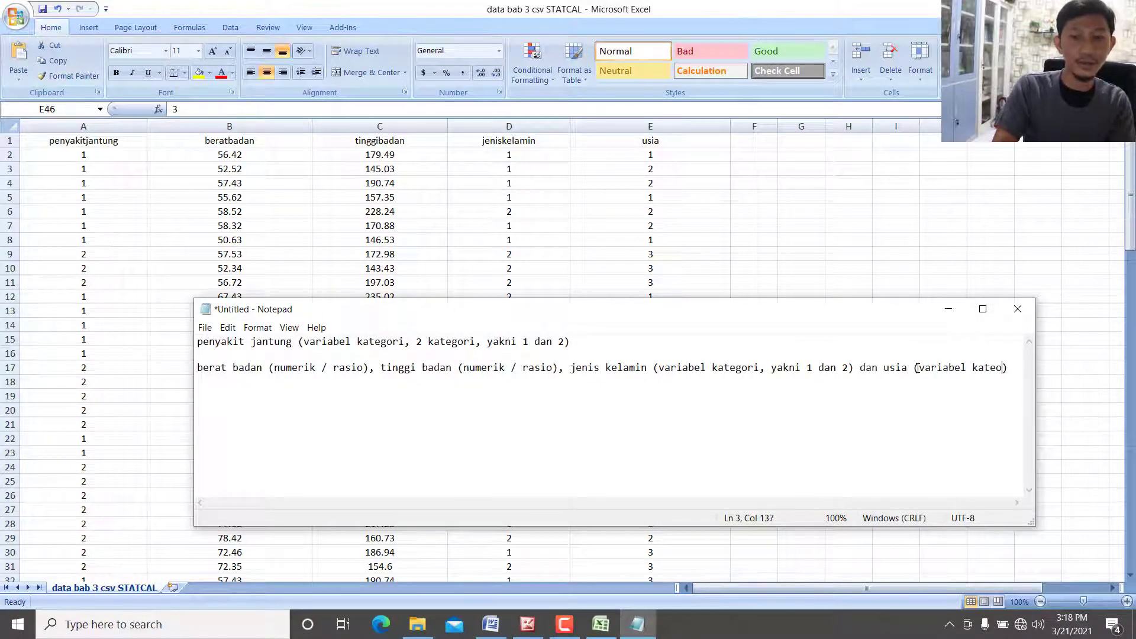
pyautogui.press('BackSpace')
pyautogui.write('gori, yakni ')
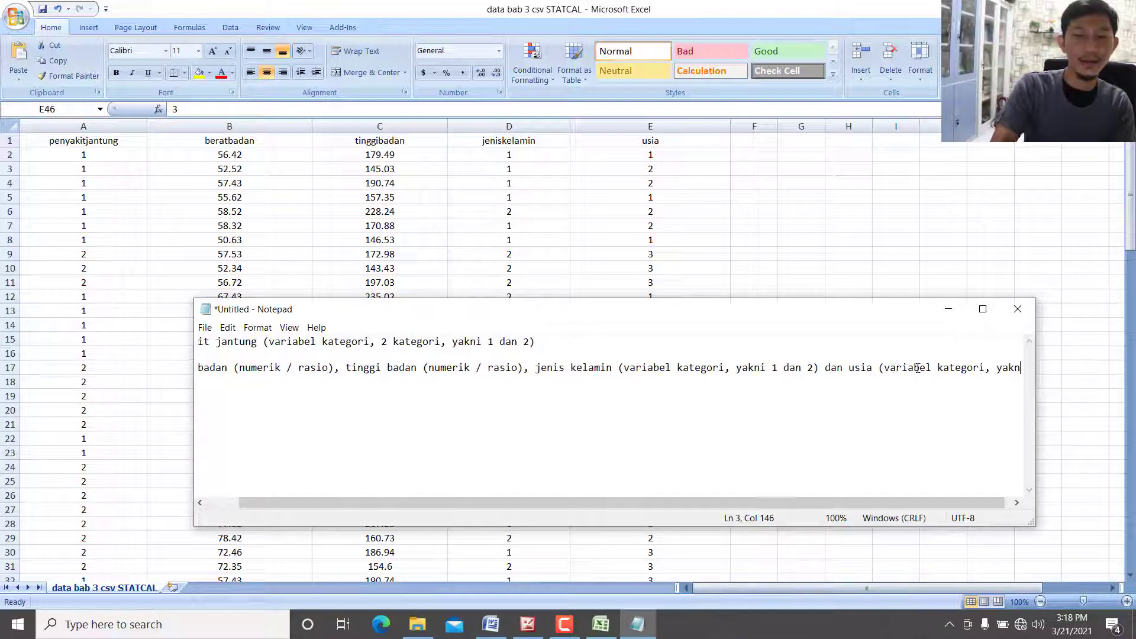
pyautogui.write('1 2 dan 3')
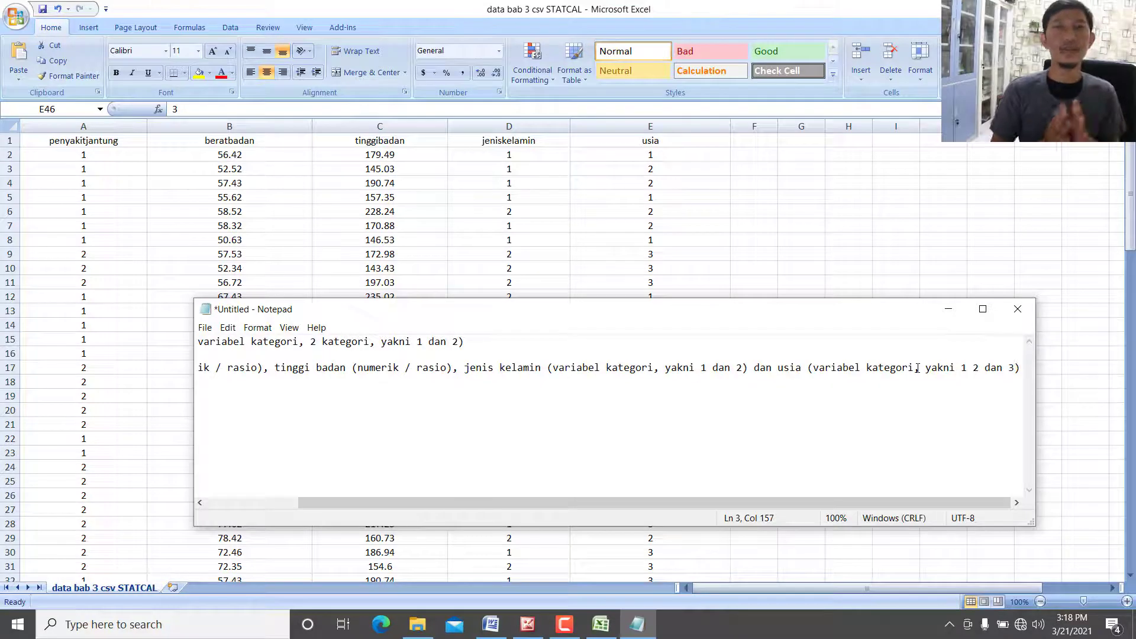
# Step: Try replacing the jeniskelamin codes in cells D2 and D3 of the Excel data sheet with "laki-laki"
pyautogui.click(583, 185)
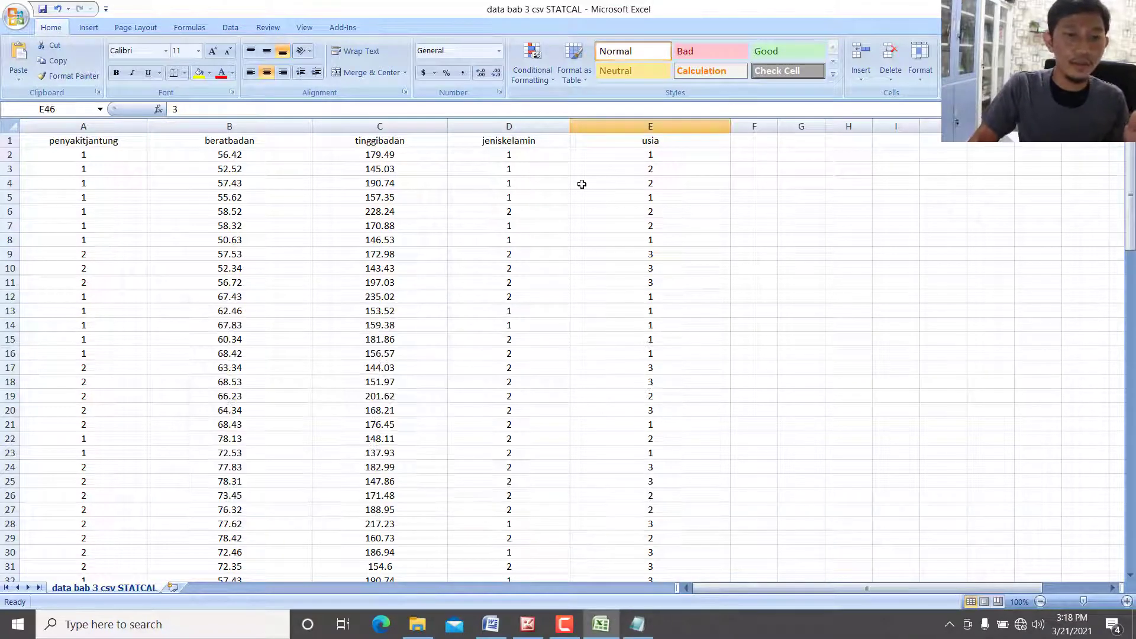
pyautogui.click(502, 236)
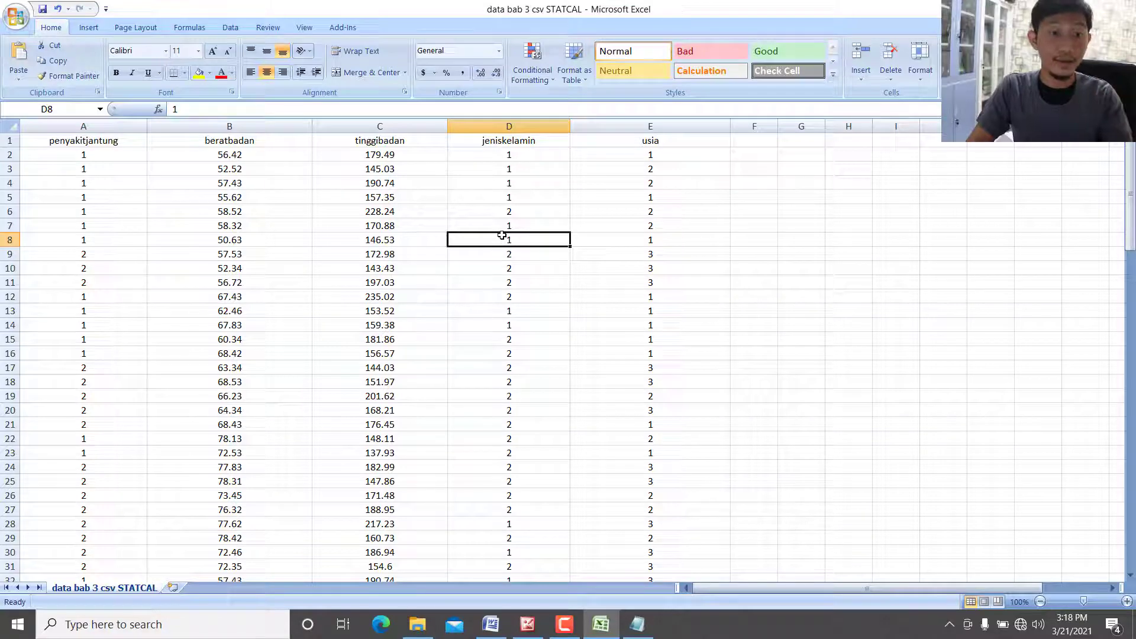
pyautogui.click(465, 210)
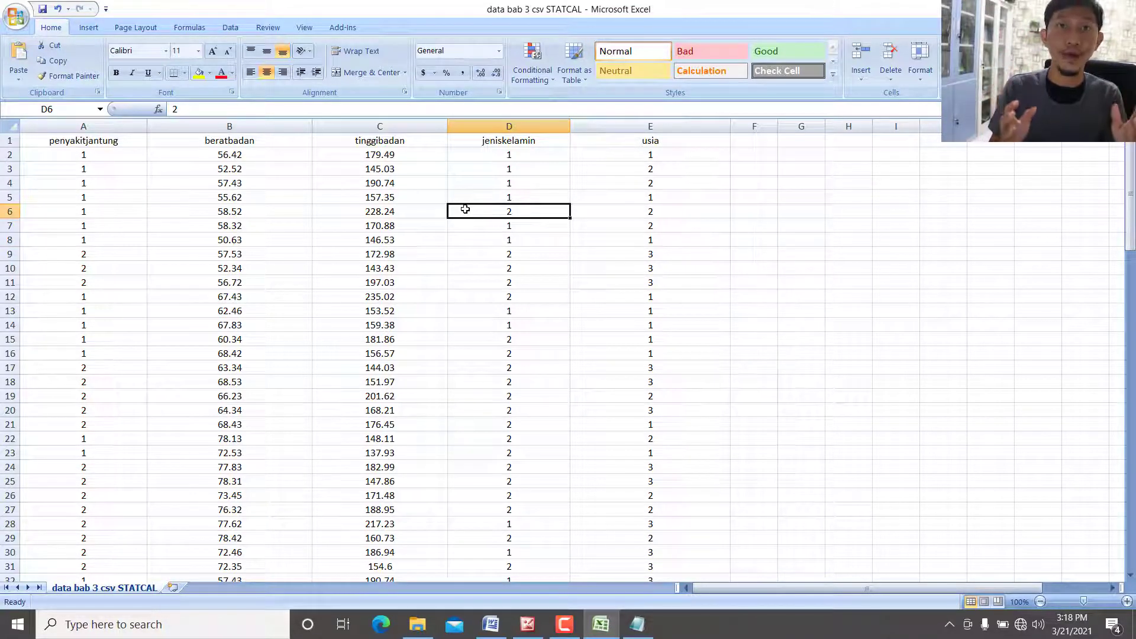
pyautogui.click(521, 153)
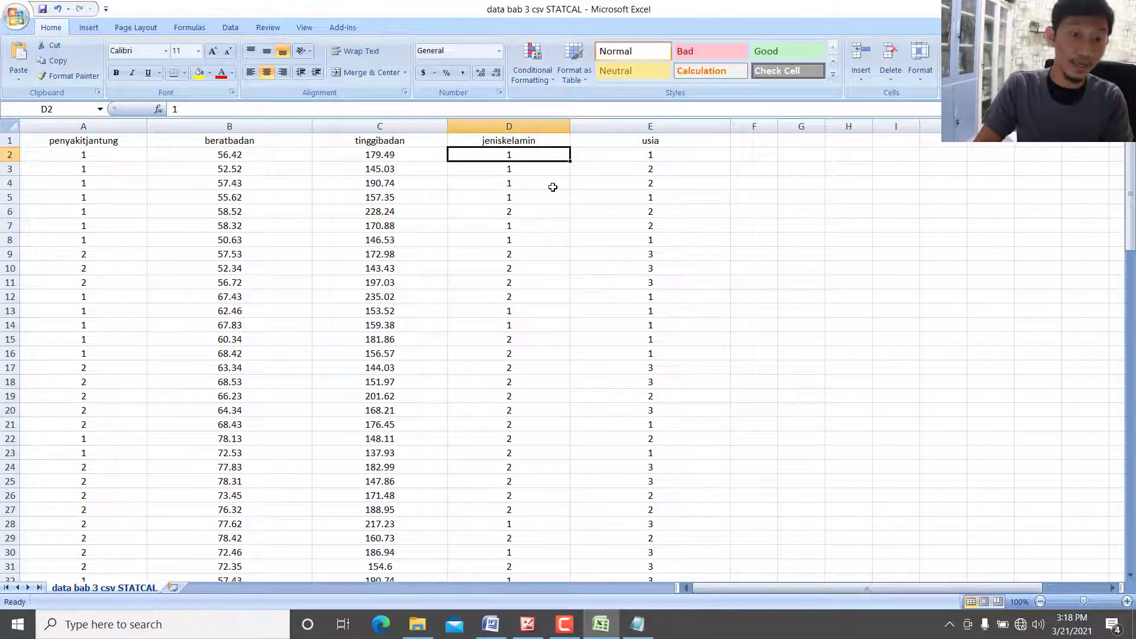
pyautogui.write('laki-laki')
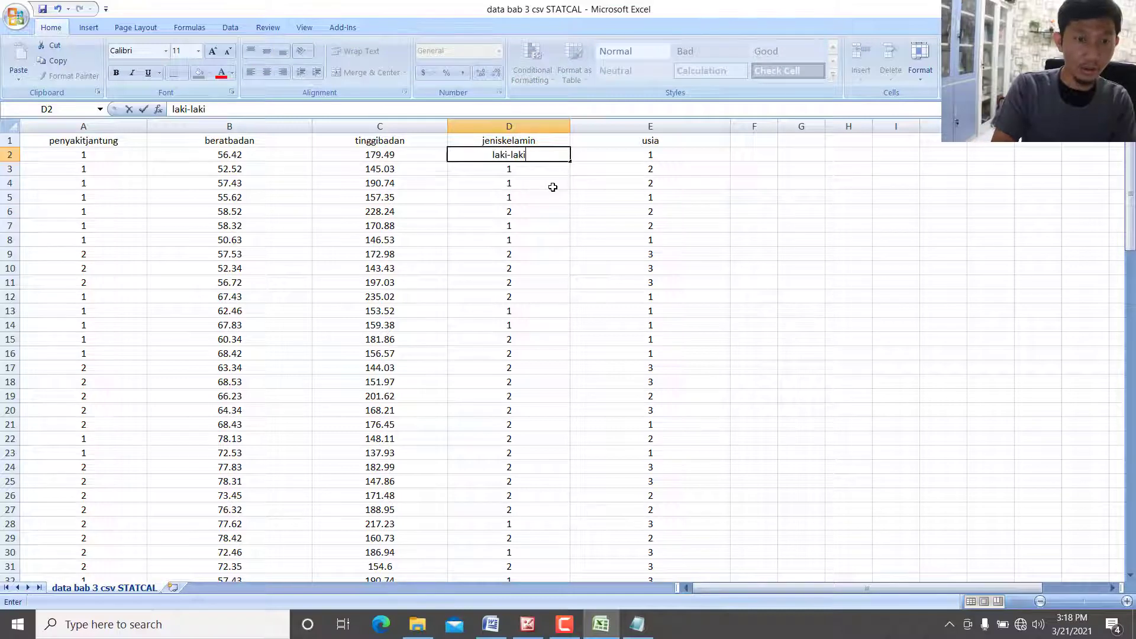
pyautogui.press('Return')
pyautogui.write('l')
pyautogui.press('Return')
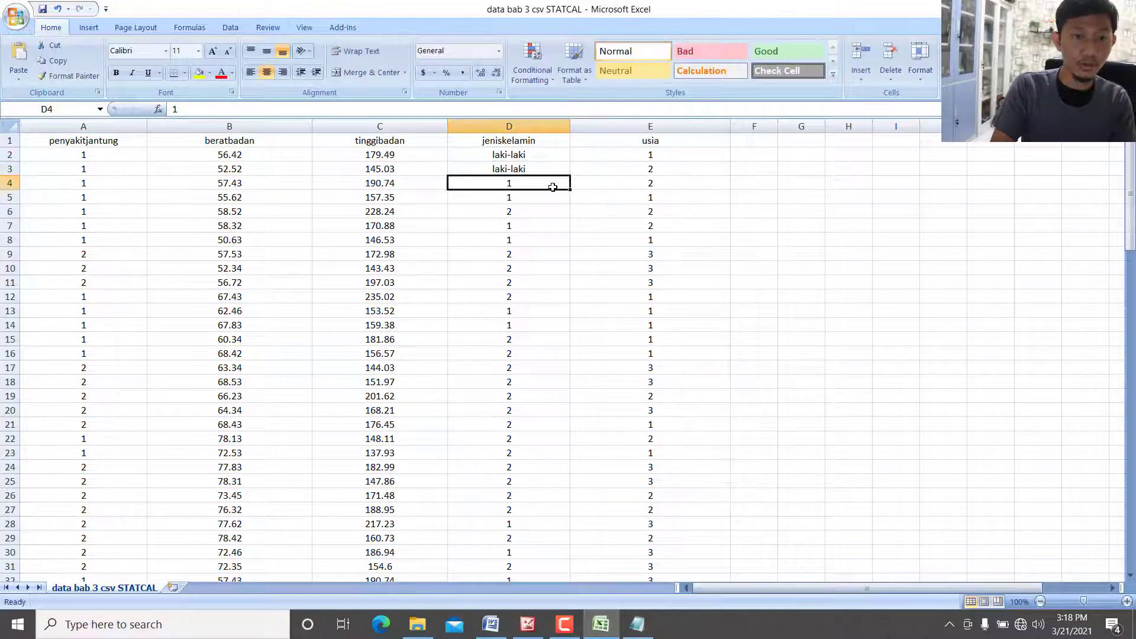
# Step: Try replacing the jeniskelamin codes with "perempuan" in cell D6 and "laki-laki" in cell D7
pyautogui.press('Down')
pyautogui.press('Down')
pyautogui.write('oe')
pyautogui.press('BackSpace')
pyautogui.press('BackSpace')
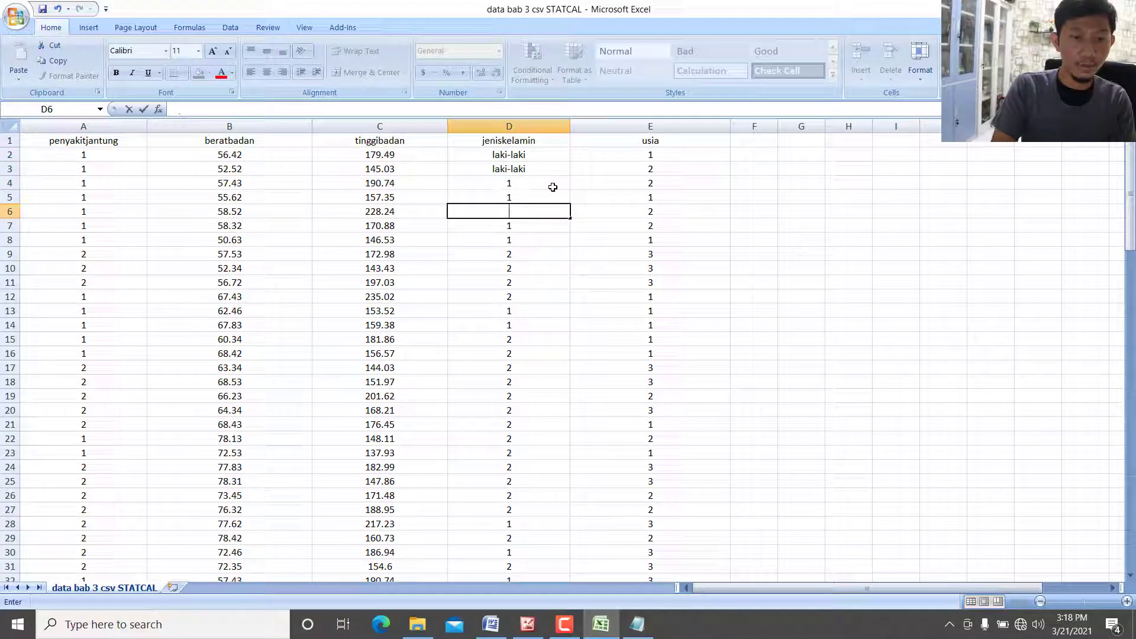
pyautogui.write('permepua')
pyautogui.press('BackSpace')
pyautogui.press('BackSpace')
pyautogui.press('BackSpace')
pyautogui.press('BackSpace')
pyautogui.press('BackSpace')
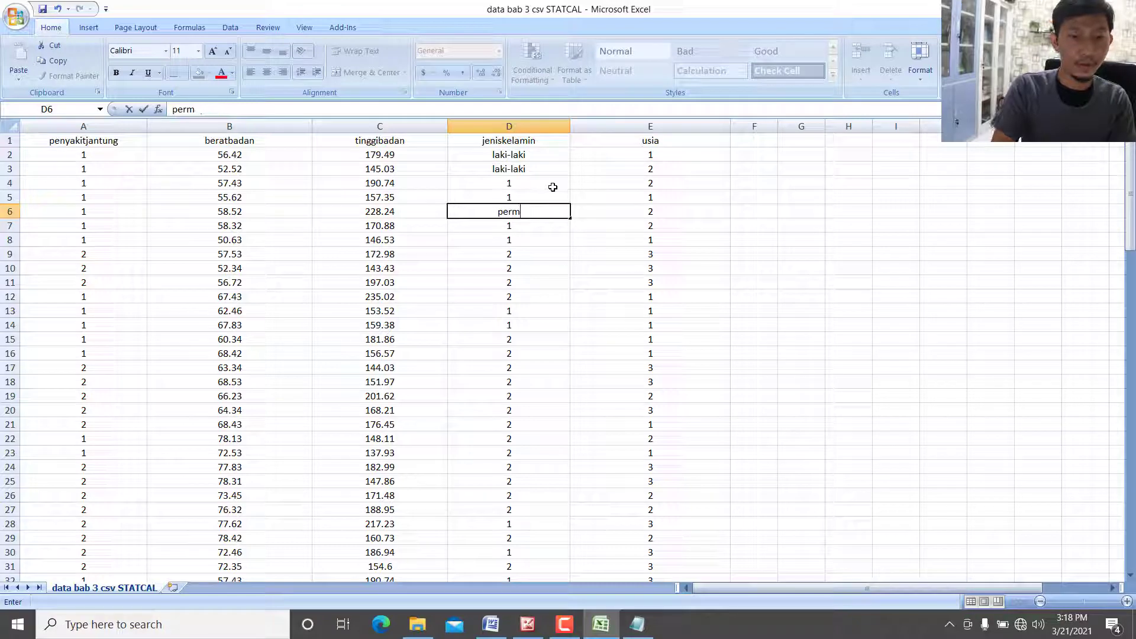
pyautogui.write('empuan')
pyautogui.press('Return')
pyautogui.write('laki-laki')
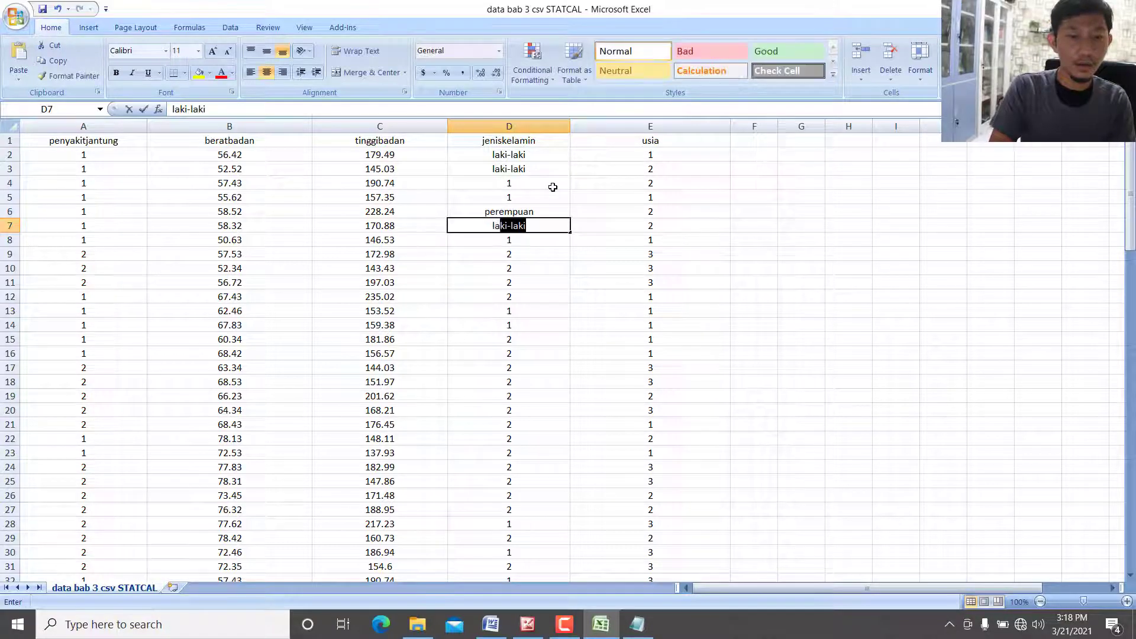
pyautogui.press('Return')
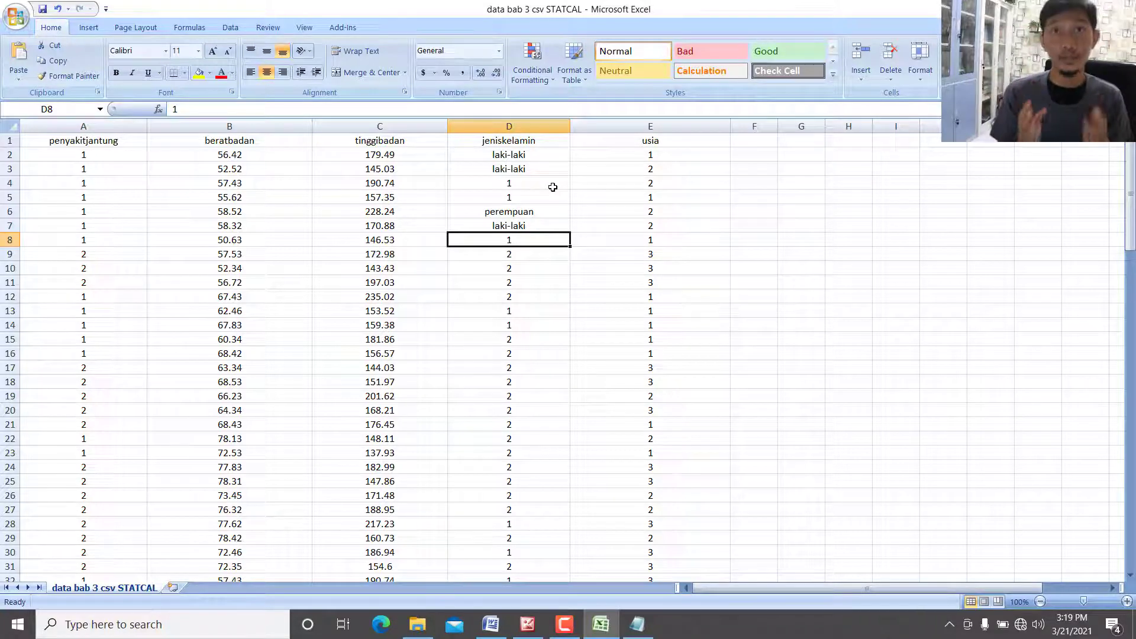
# Step: Undo the four text entries in the jeniskelamin column to restore the numeric codes
pyautogui.hotkey('ctrl', 'z')
pyautogui.hotkey('ctrl', 'z')
pyautogui.hotkey('ctrl', 'z')
pyautogui.hotkey('ctrl', 'z')
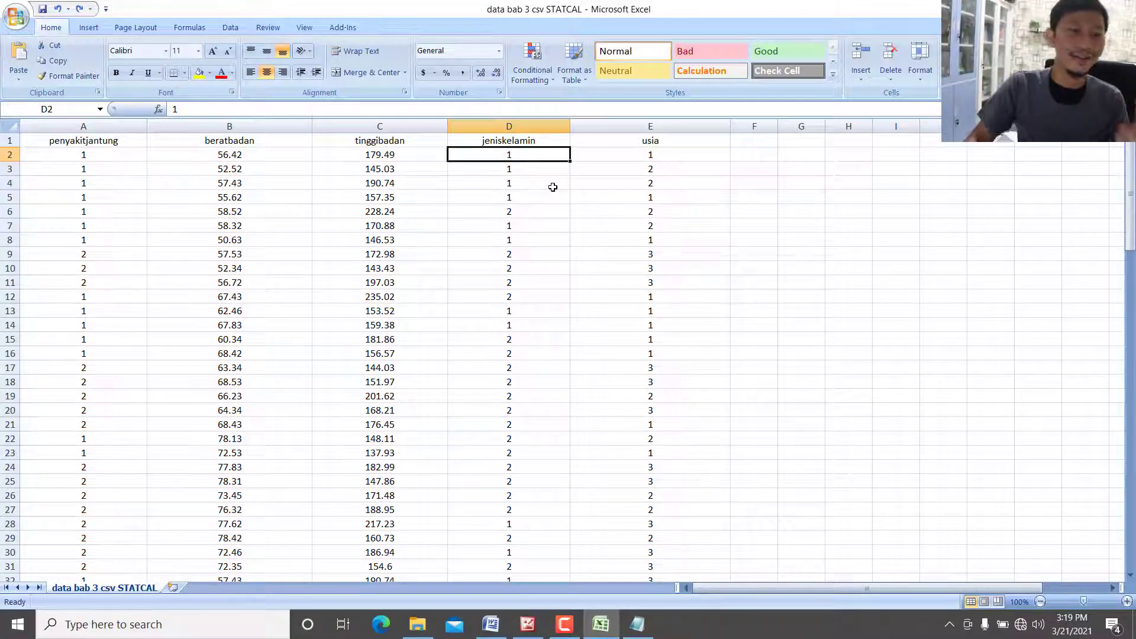
# Step: Save the data bab 3 csv STATCAL workbook, keeping the CSV format
pyautogui.hotkey('ctrl', 's')
pyautogui.click(516, 362)
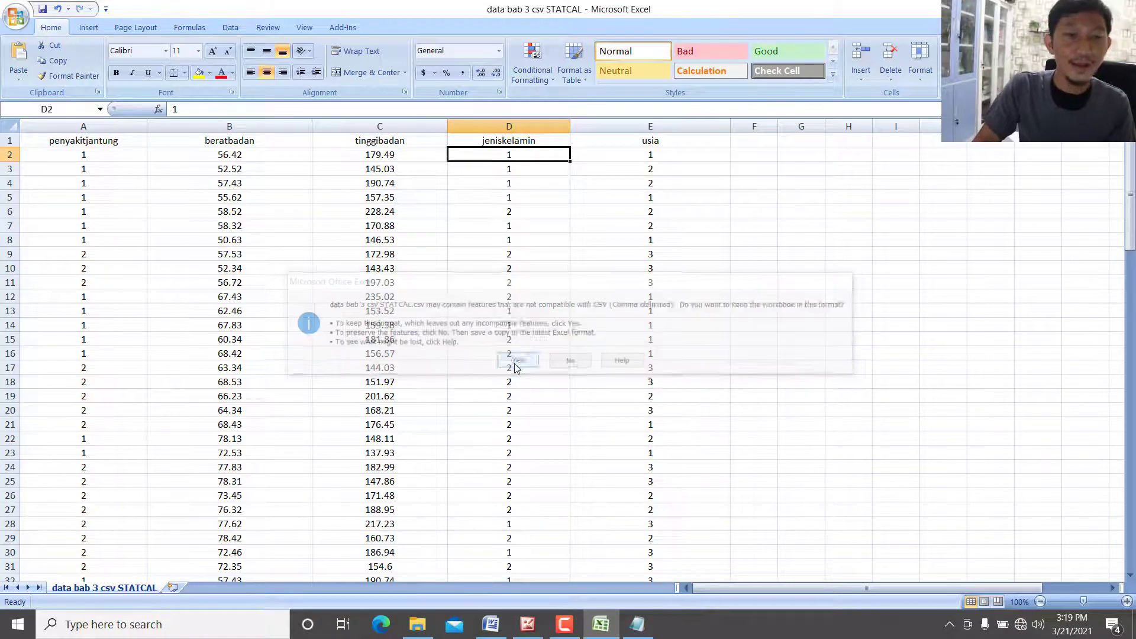
pyautogui.click(510, 242)
# Step: Open the label bab 3 csv STATCAL file from the kumpulan dataset folder in File Explorer
pyautogui.click(417, 623)
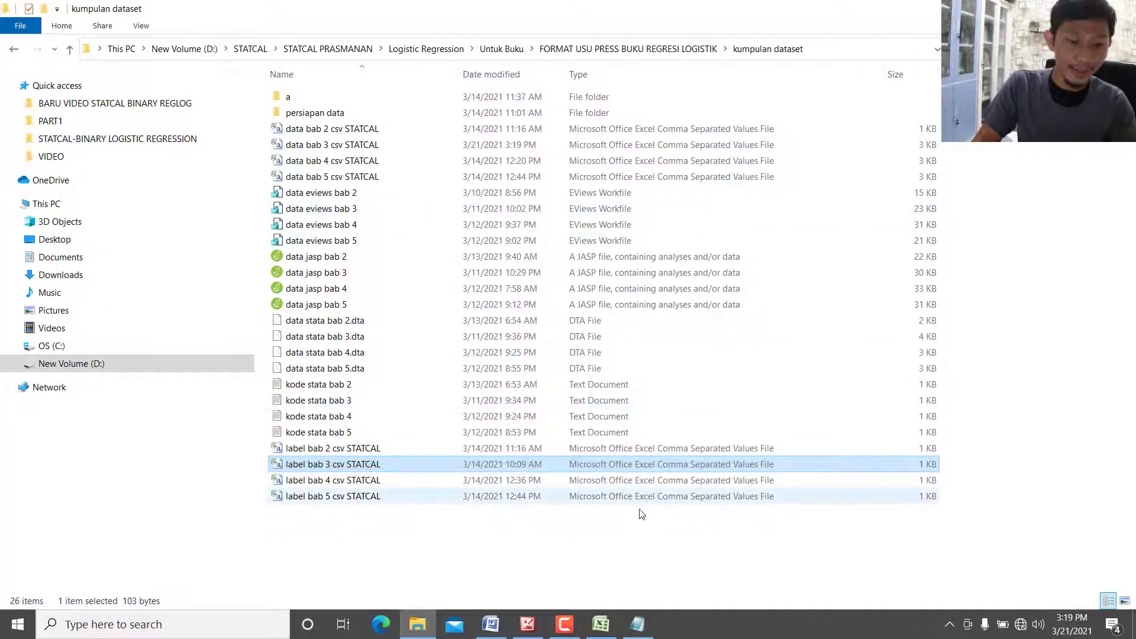
pyautogui.click(600, 624)
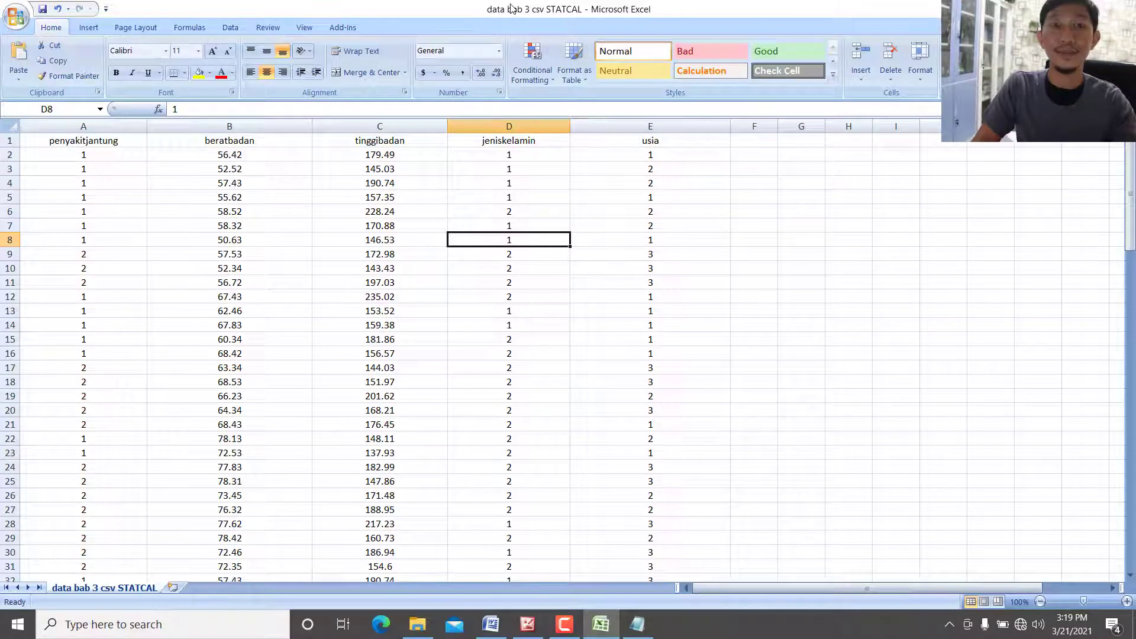
pyautogui.hotkey('alt', 'Tab')
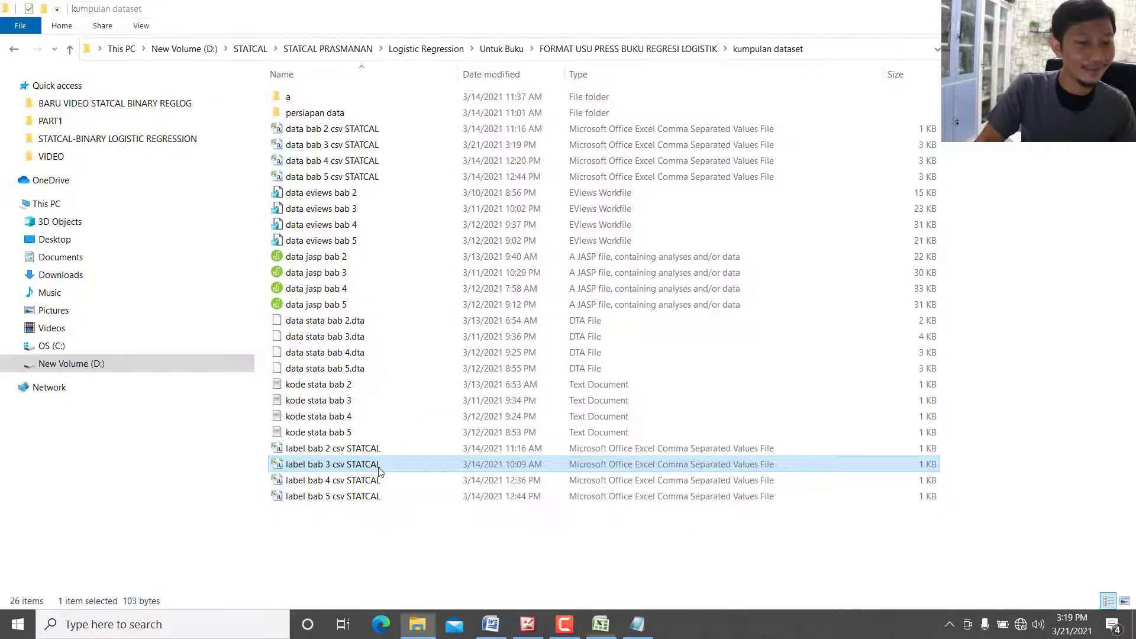
pyautogui.hotkey('alt', 'Tab')
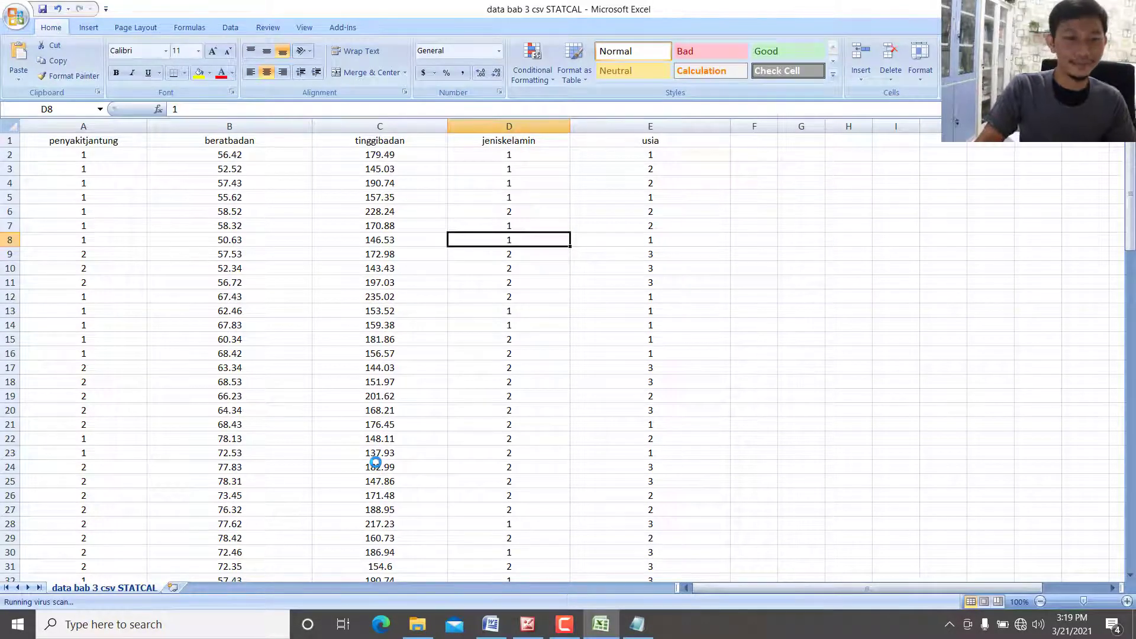
# Step: Center all cells of the label sheet horizontally and widen columns A, B and C to show their full contents
pyautogui.click(406, 312)
pyautogui.hotkey('ctrl', 'a')
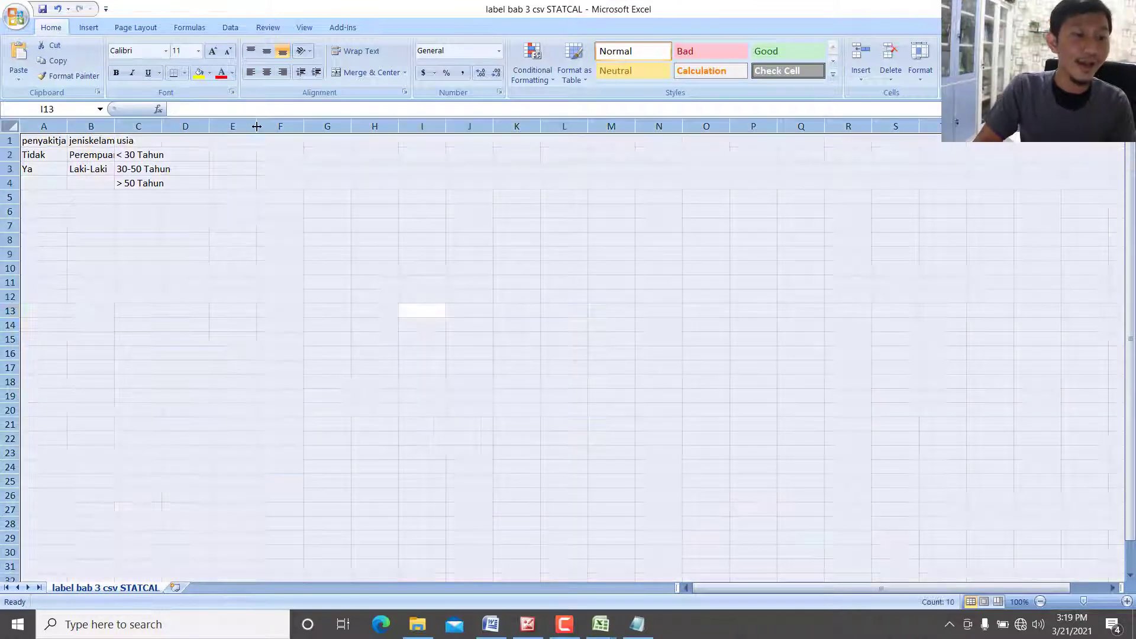
pyautogui.click(267, 72)
pyautogui.click(185, 197)
pyautogui.moveTo(162, 127); pyautogui.dragTo(248, 154)
pyautogui.moveTo(114, 126); pyautogui.dragTo(235, 126)
pyautogui.moveTo(67, 126); pyautogui.dragTo(177, 126)
pyautogui.click(190, 227)
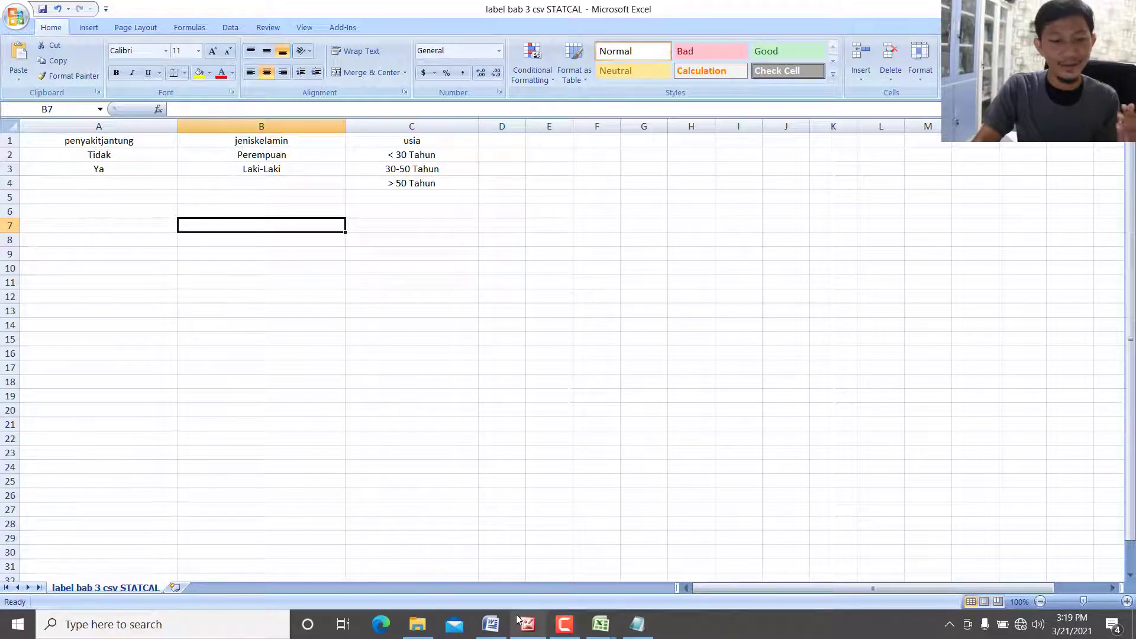
# Step: Switch back to the data bab 3 csv STATCAL workbook and check the codes in the penyakitjantung column
pyautogui.click(636, 624)
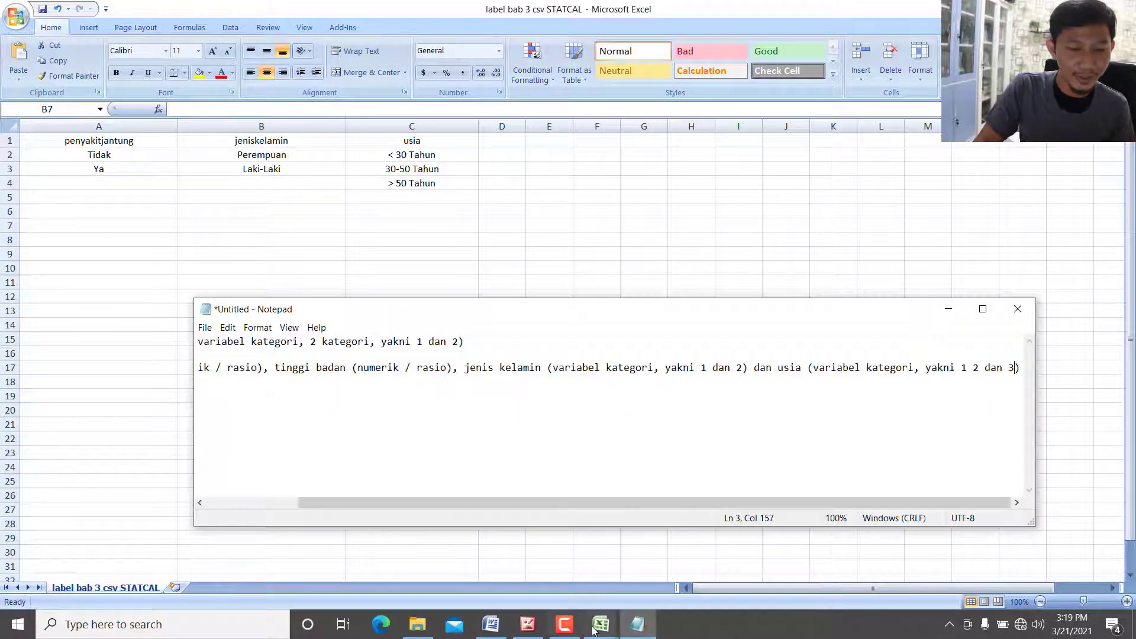
pyautogui.moveTo(593, 630)
pyautogui.click(566, 573)
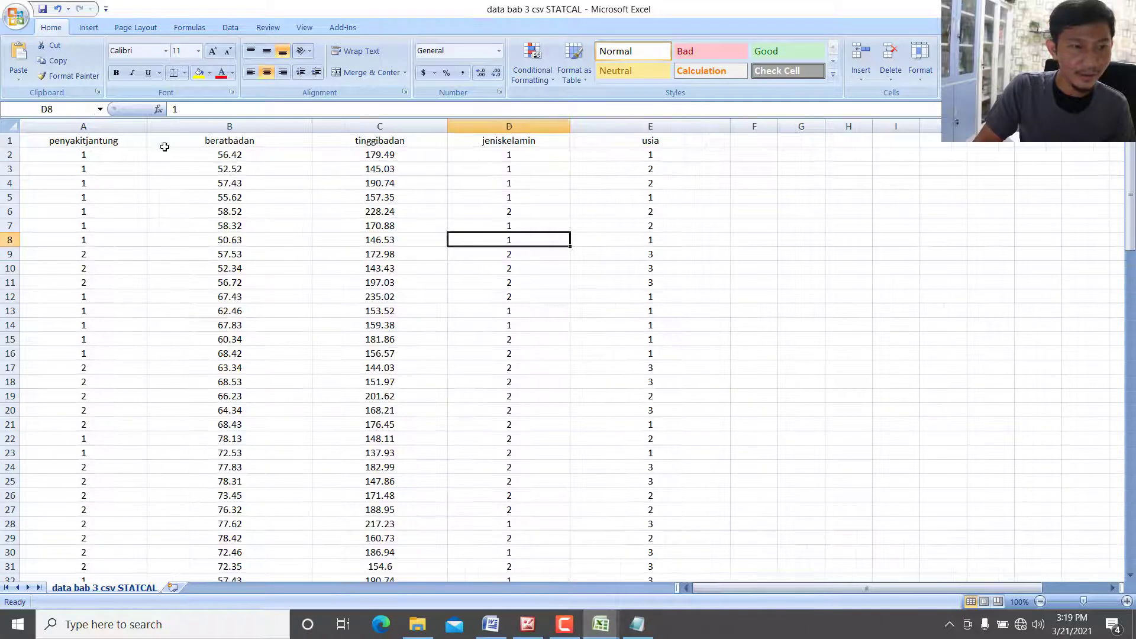
pyautogui.click(128, 124)
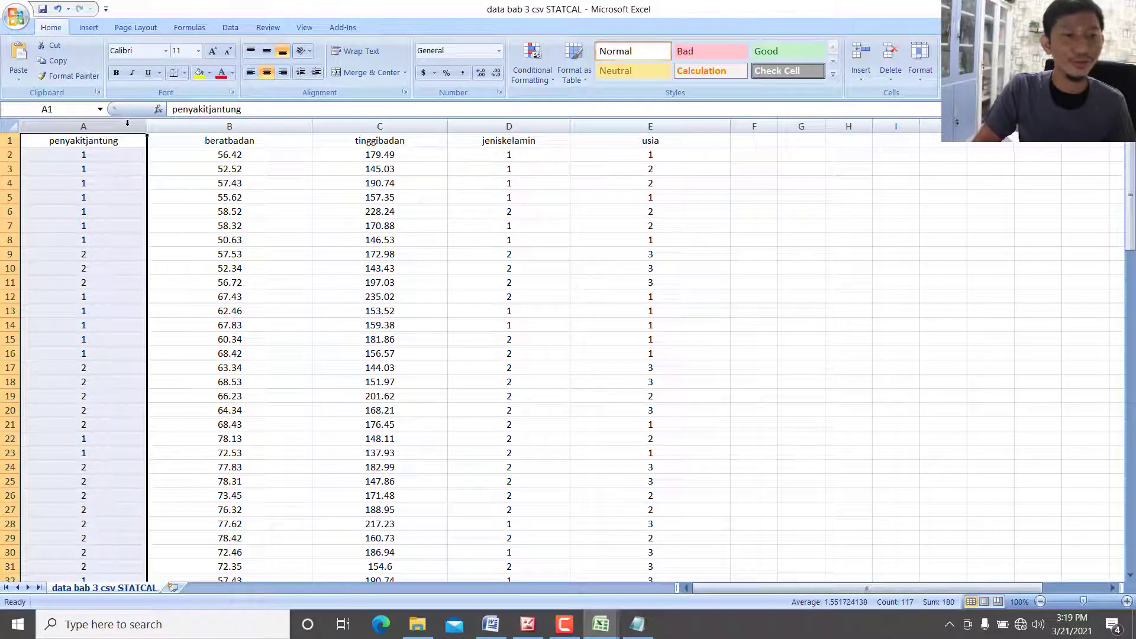
pyautogui.click(121, 158)
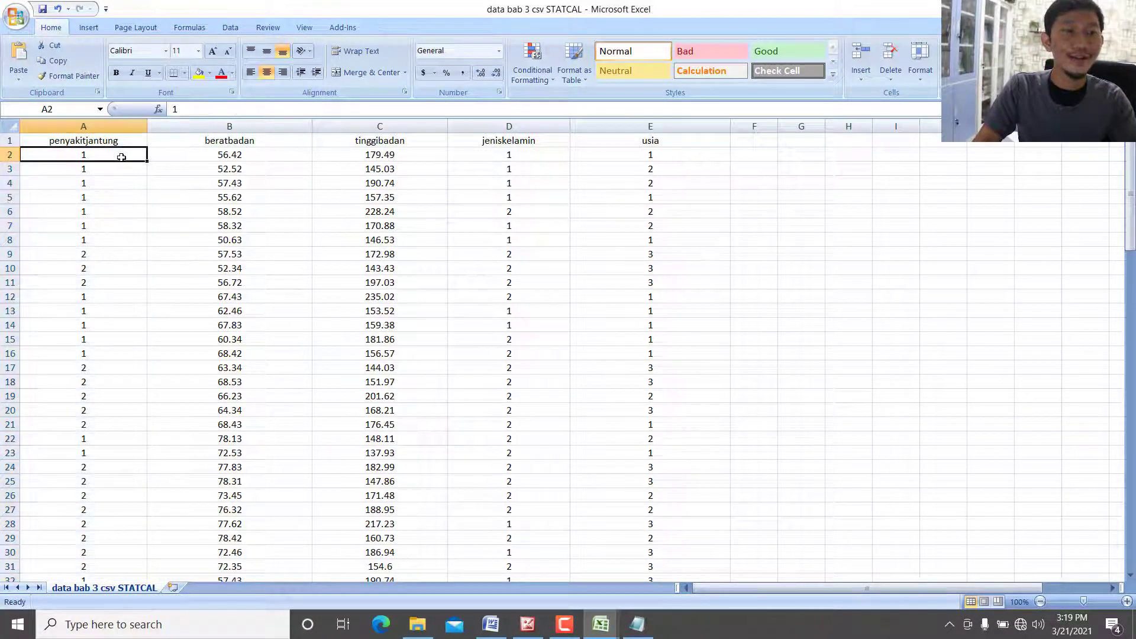
# Step: Check the penyakitjantung labels in cells A2 and A3 of label bab 3 csv STATCAL, and return to the kumpulan dataset folder
pyautogui.moveTo(601, 625)
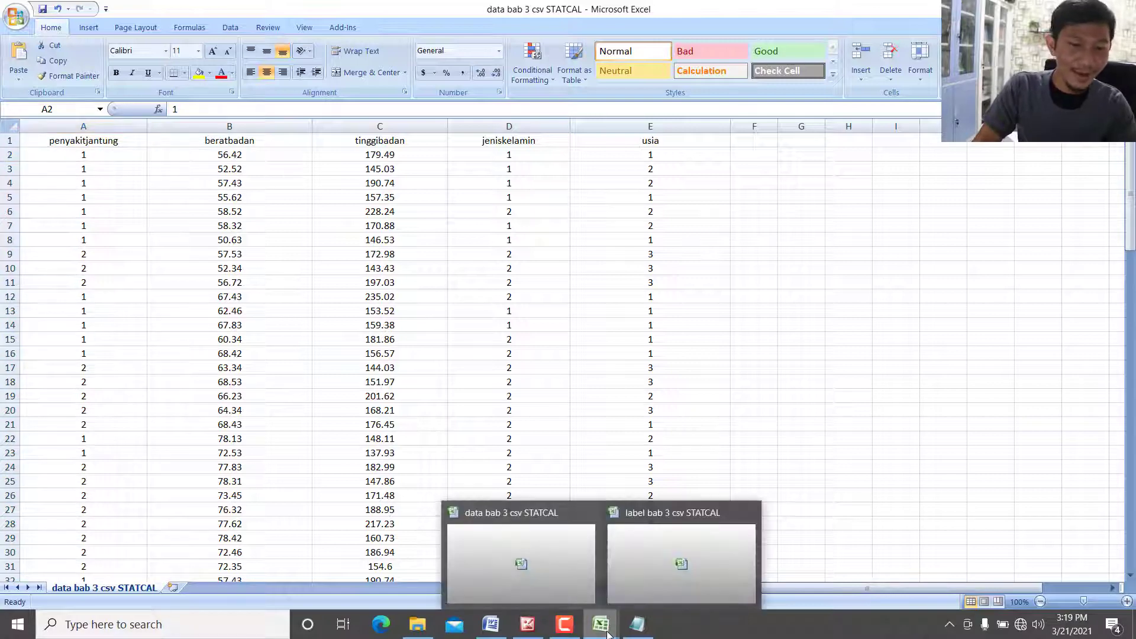
pyautogui.click(656, 577)
pyautogui.click(119, 157)
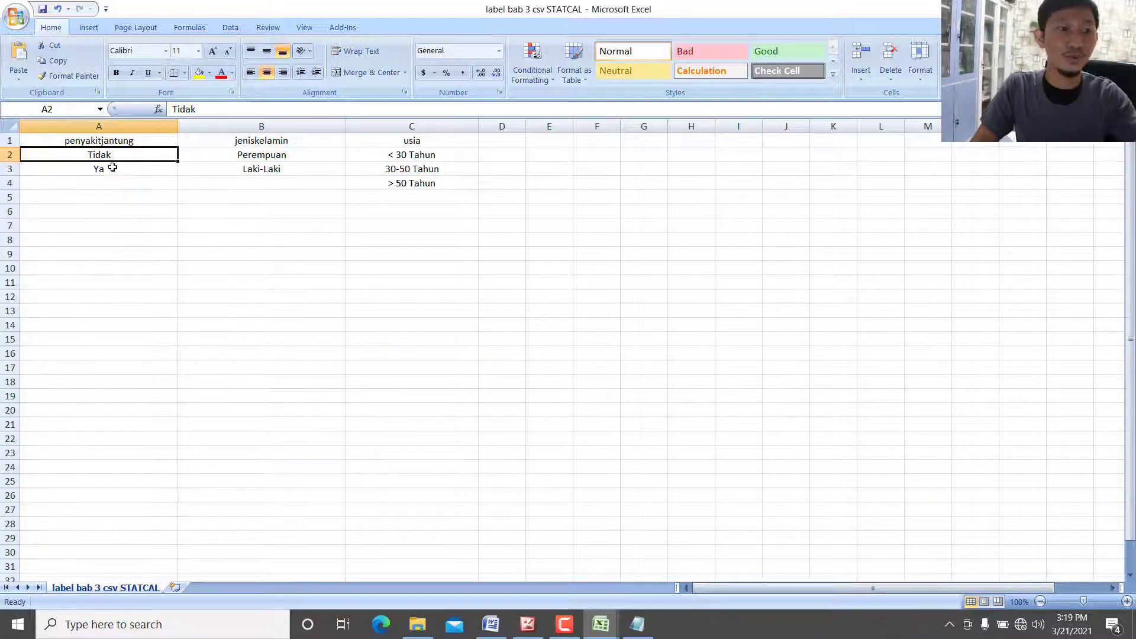
pyautogui.click(113, 168)
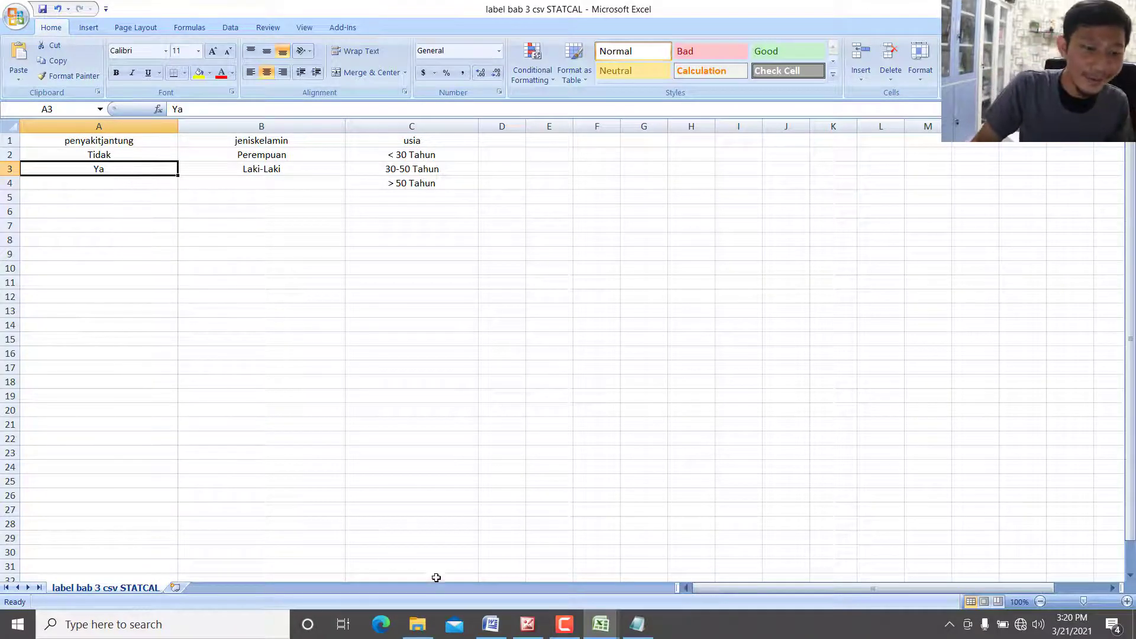
pyautogui.click(418, 625)
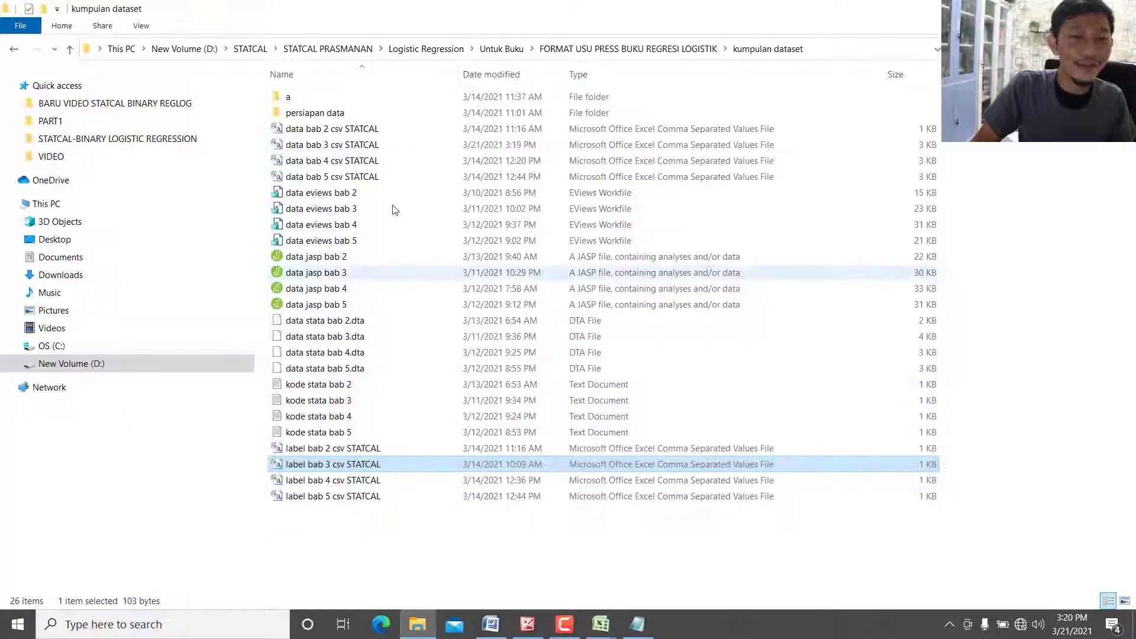
# Step: Point out the data bab 3 csv STATCAL and label bab 3 csv STATCAL files in the kumpulan dataset folder
pyautogui.click(354, 149)
pyautogui.click(351, 465)
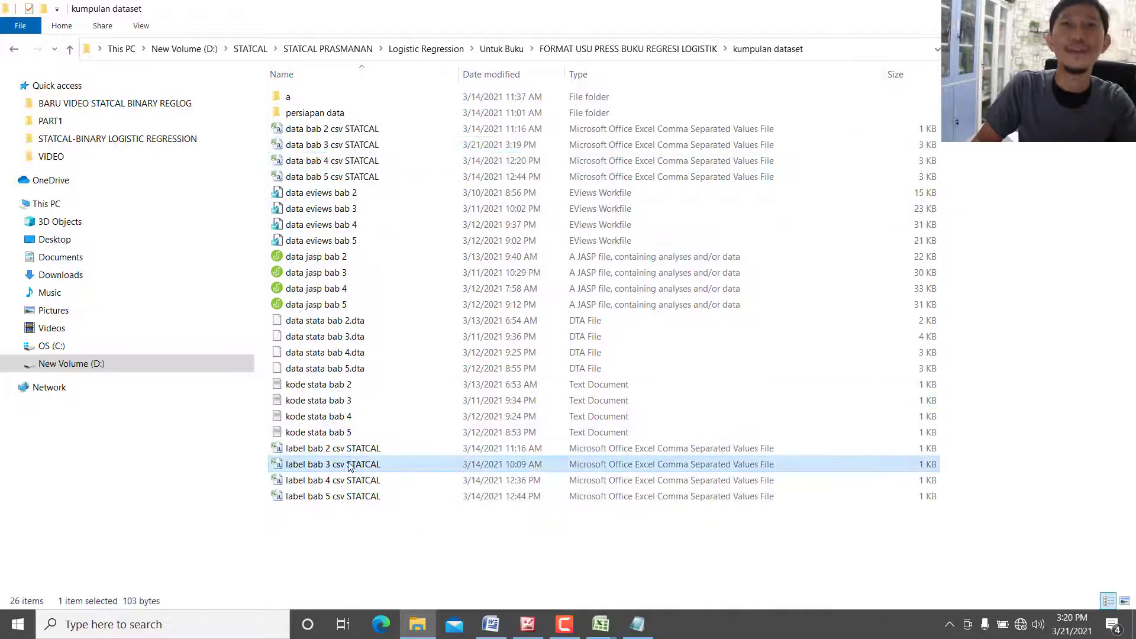
pyautogui.click(601, 624)
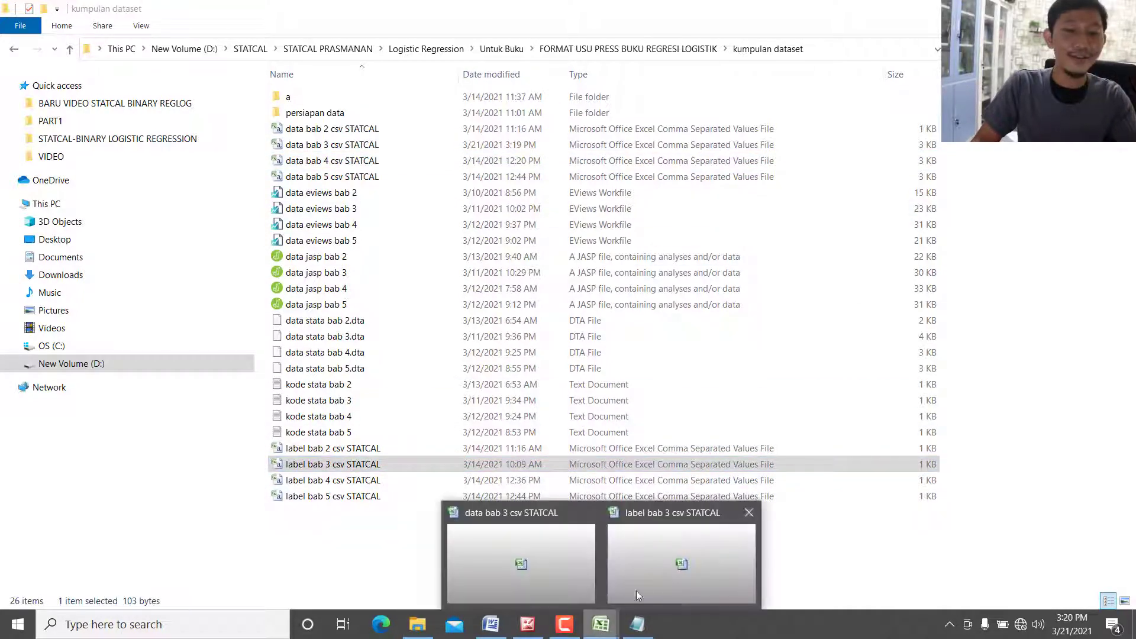
pyautogui.click(349, 149)
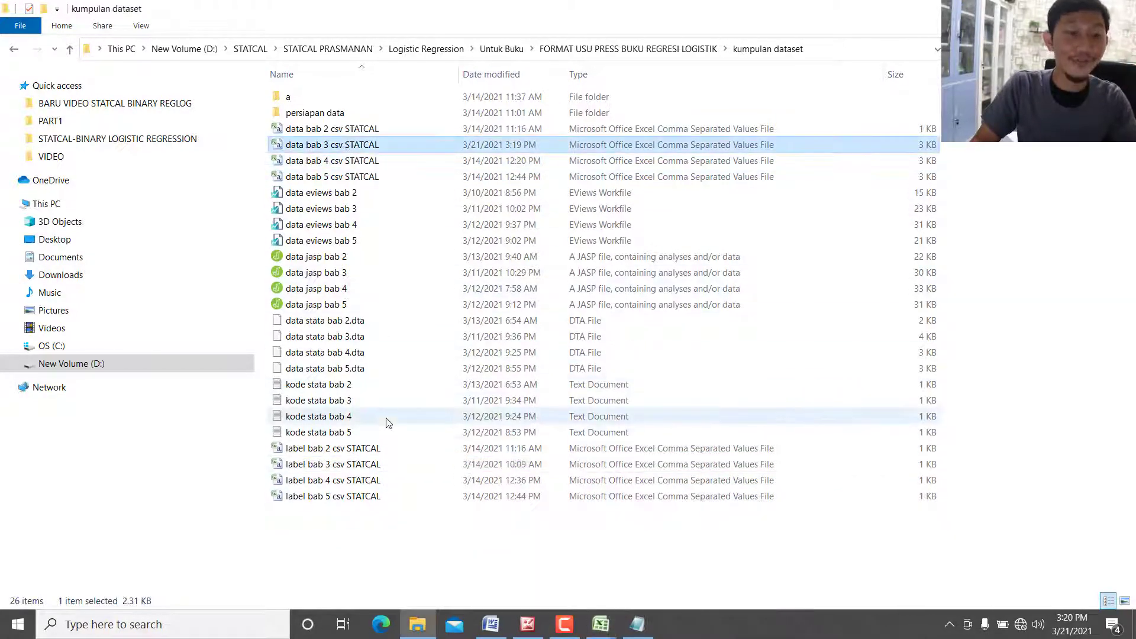
pyautogui.click(377, 466)
pyautogui.click(601, 625)
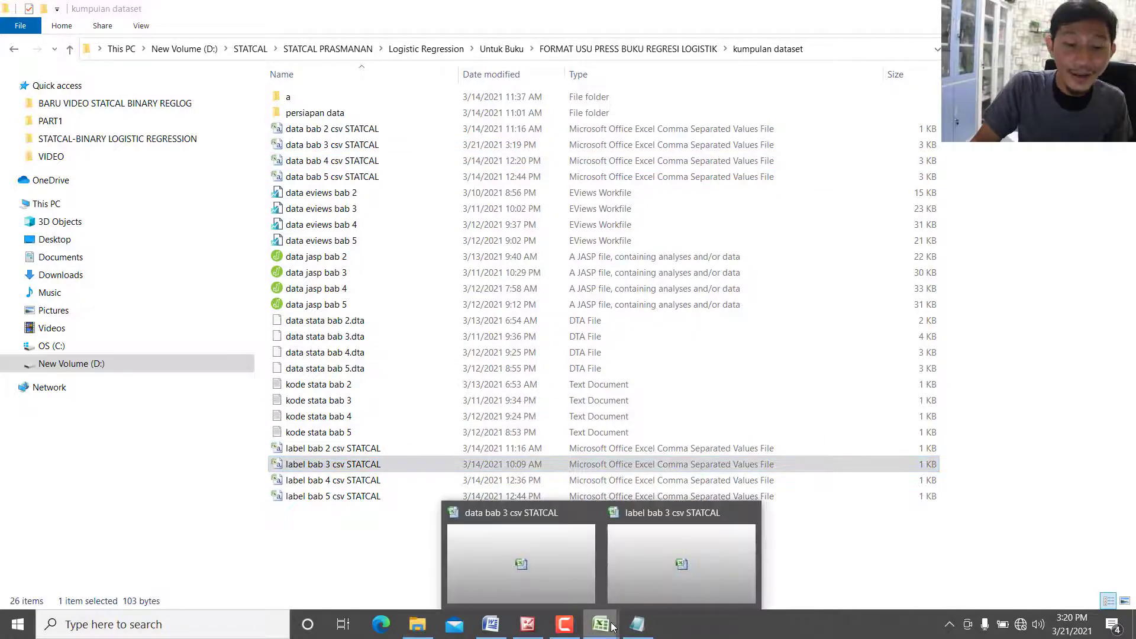
# Step: Switch to the data bab 3 csv STATCAL workbook and highlight its data rows across columns A to E
pyautogui.click(580, 596)
pyautogui.click(304, 254)
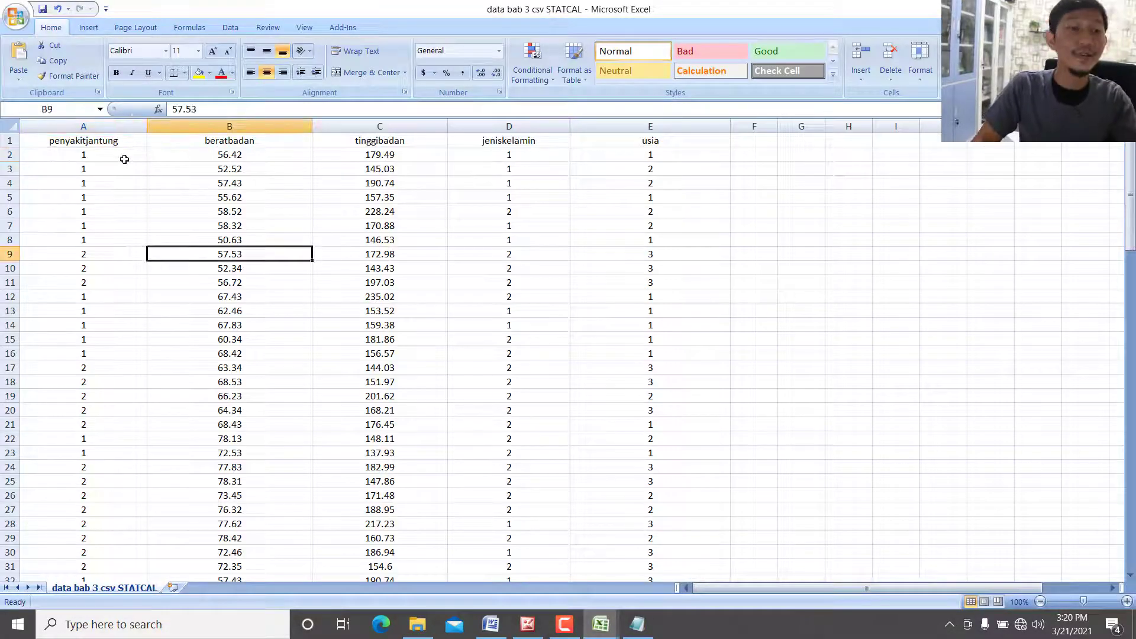
pyautogui.moveTo(124, 157); pyautogui.dragTo(635, 514)
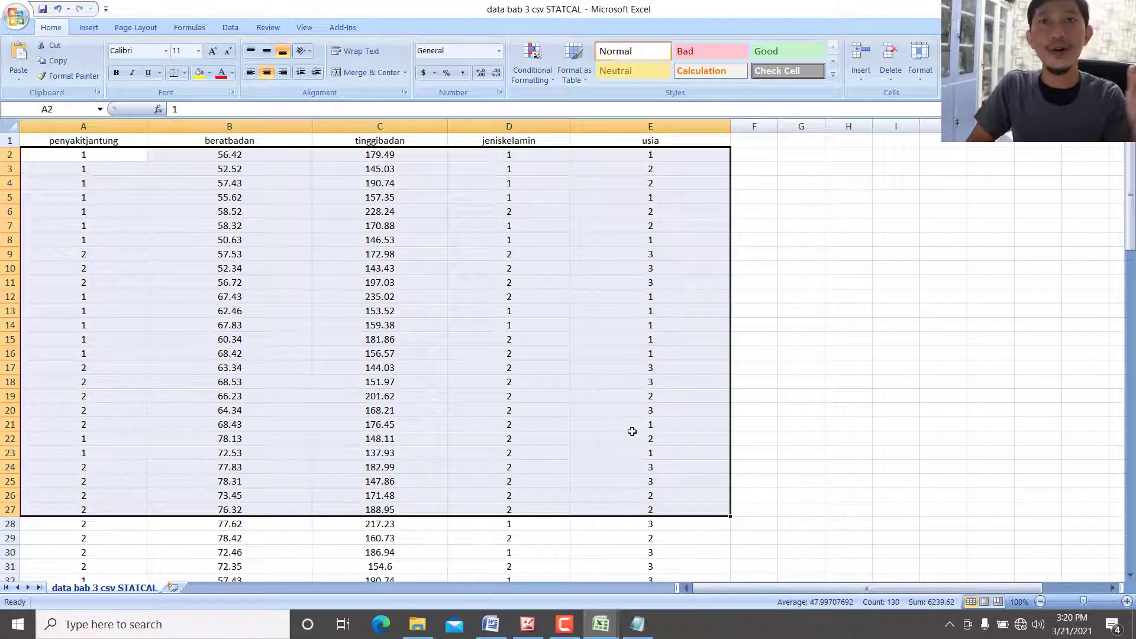
pyautogui.moveTo(108, 173); pyautogui.dragTo(610, 442)
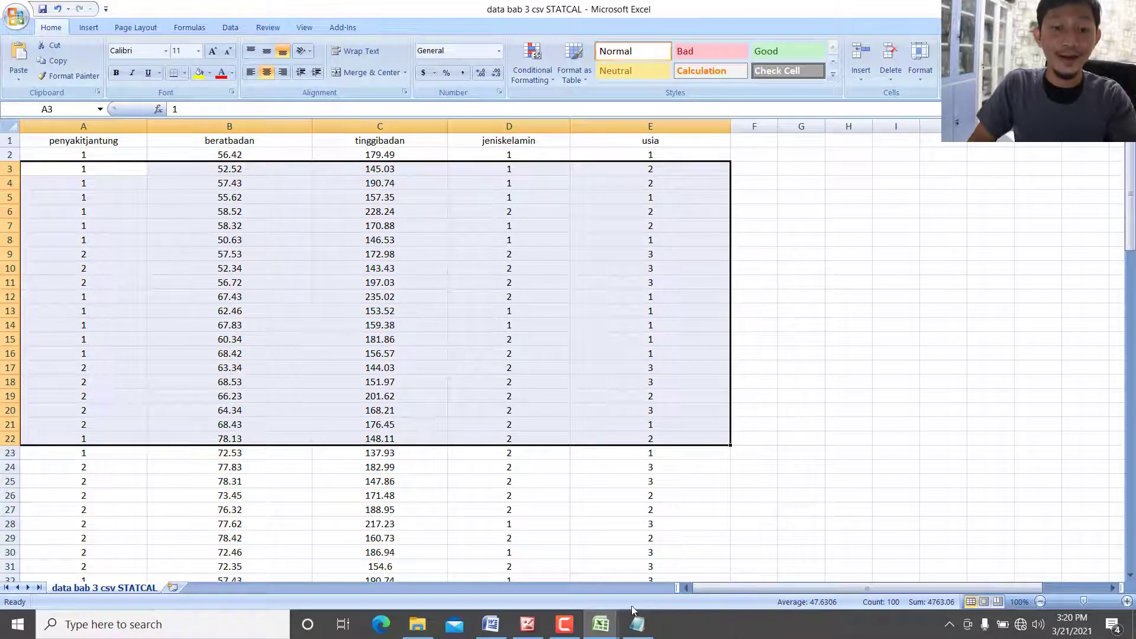
# Step: Switch to the label bab 3 csv STATCAL workbook and highlight the label table in columns A to C
pyautogui.click(601, 624)
pyautogui.click(669, 537)
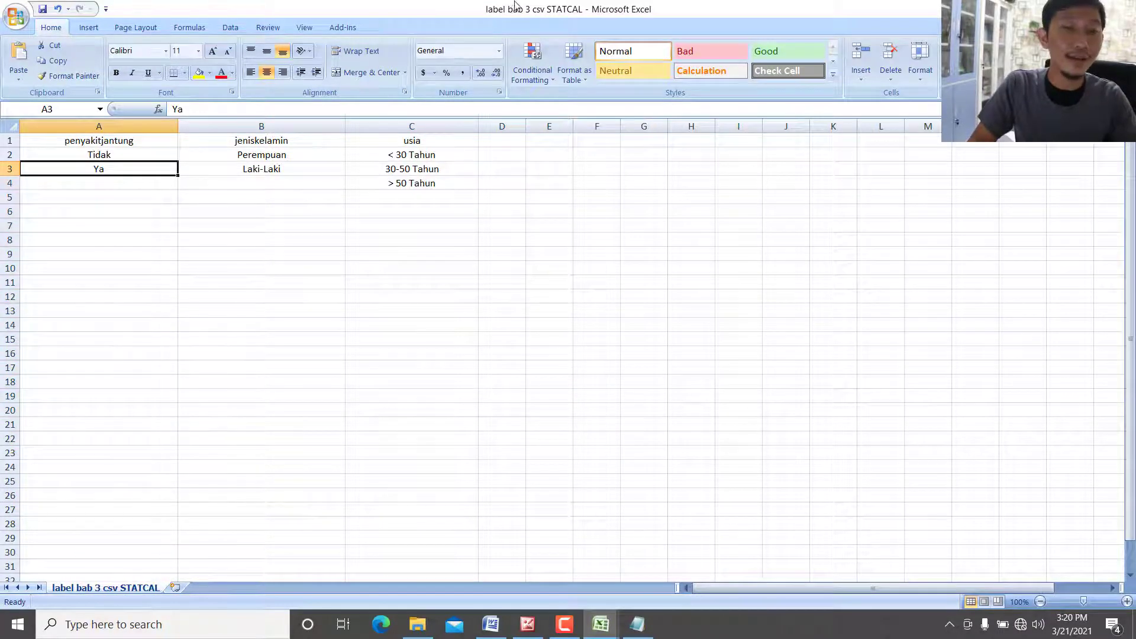
pyautogui.moveTo(150, 145); pyautogui.dragTo(424, 246)
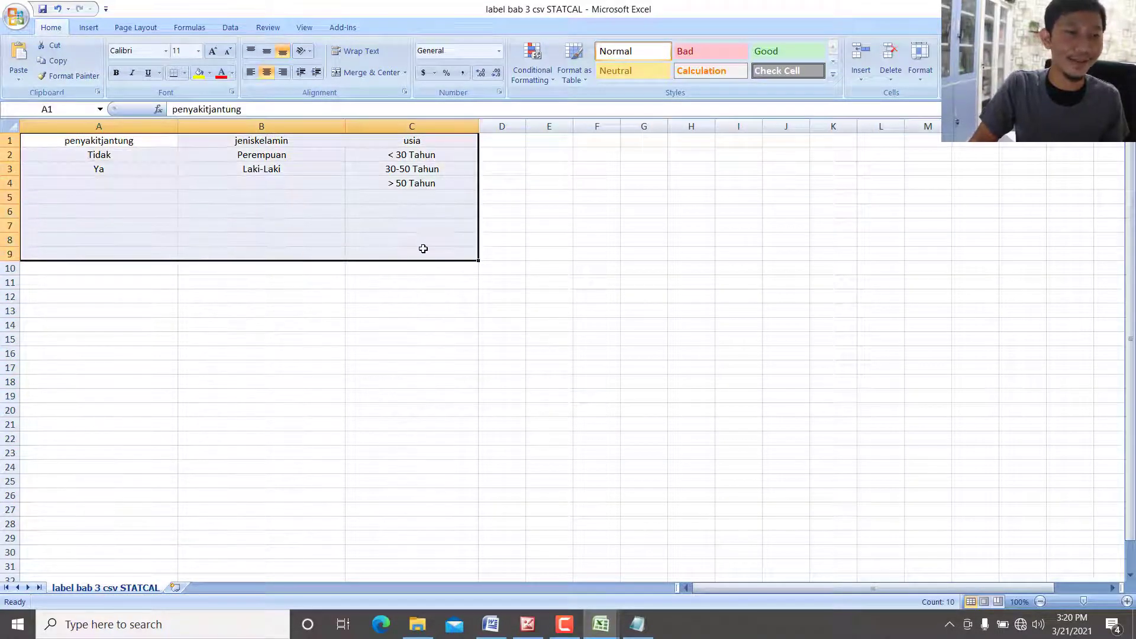
pyautogui.click(427, 340)
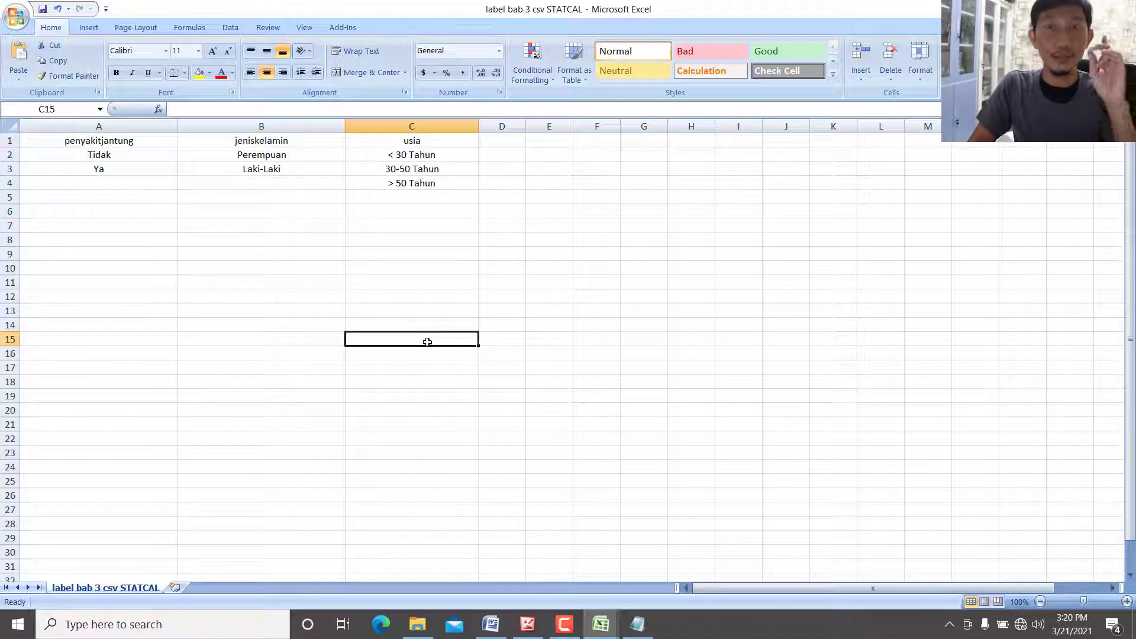
# Step: Compare the penyakitjantung header in cell A1 of data bab 3 csv STATCAL with cell A1 of label bab 3 csv STATCAL
pyautogui.click(601, 625)
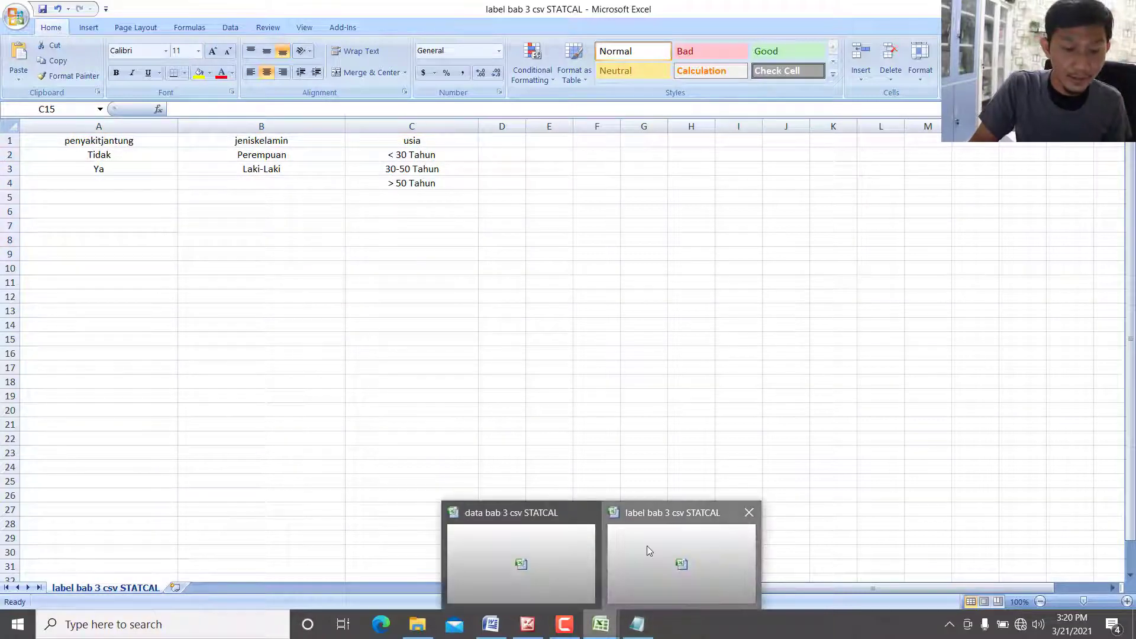
pyautogui.click(649, 550)
pyautogui.click(607, 619)
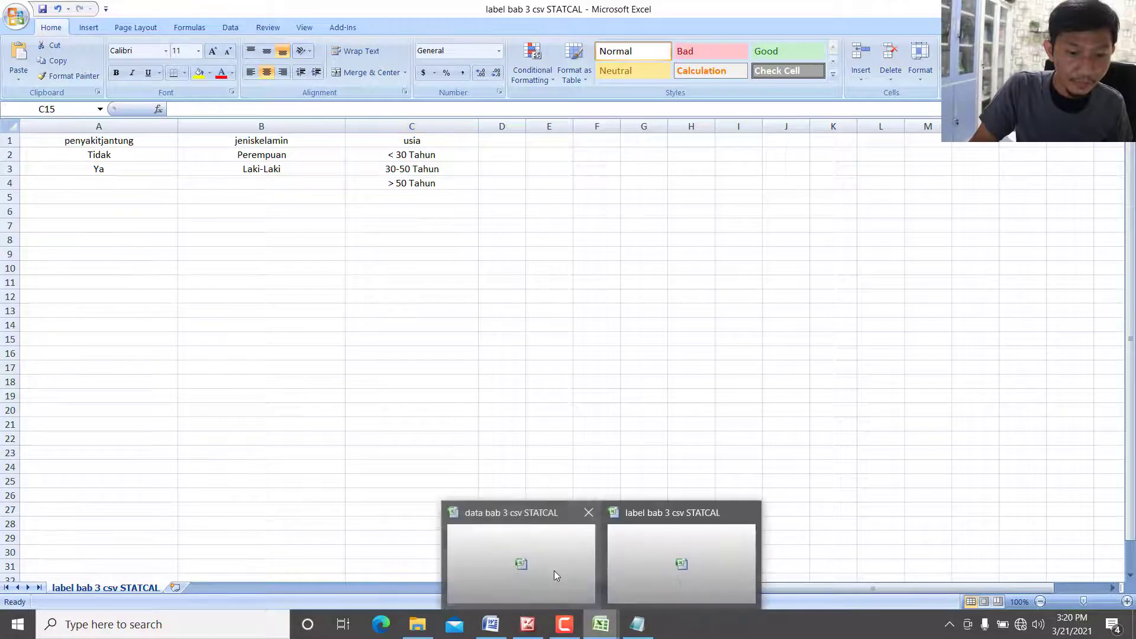
pyautogui.click(554, 570)
pyautogui.click(112, 142)
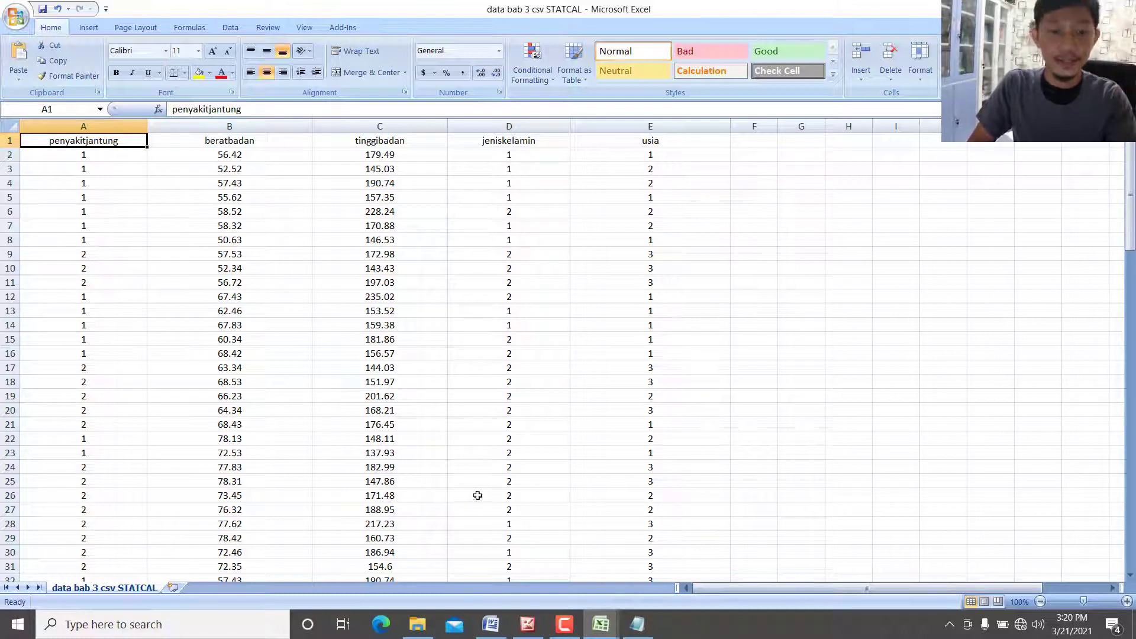
pyautogui.click(600, 625)
pyautogui.click(676, 565)
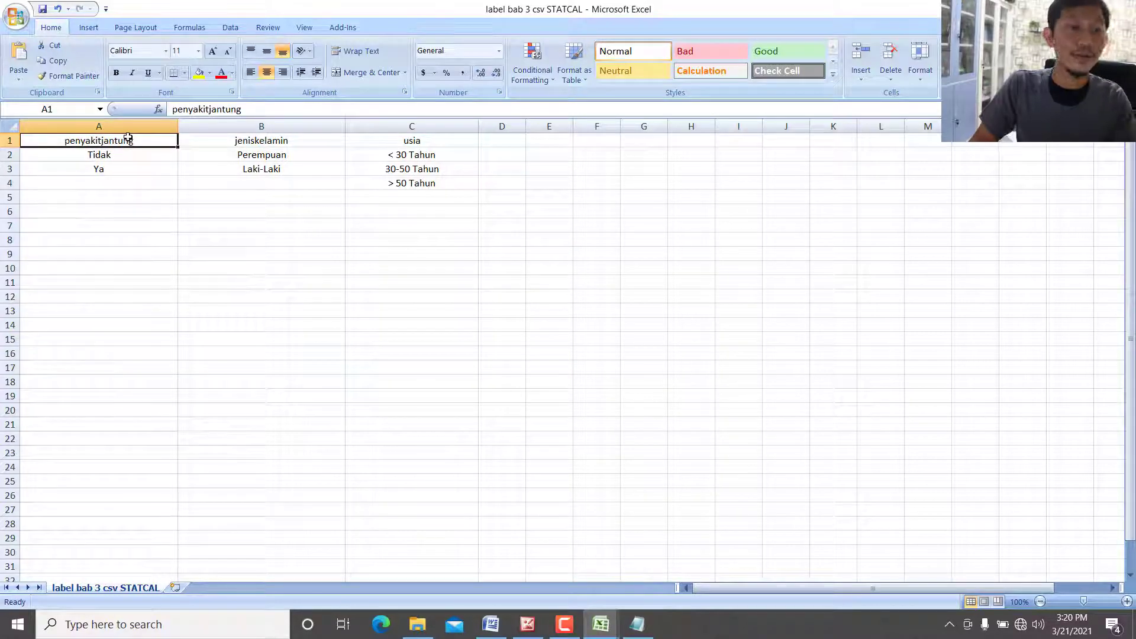
pyautogui.doubleClick(71, 140)
pyautogui.doubleClick(71, 141)
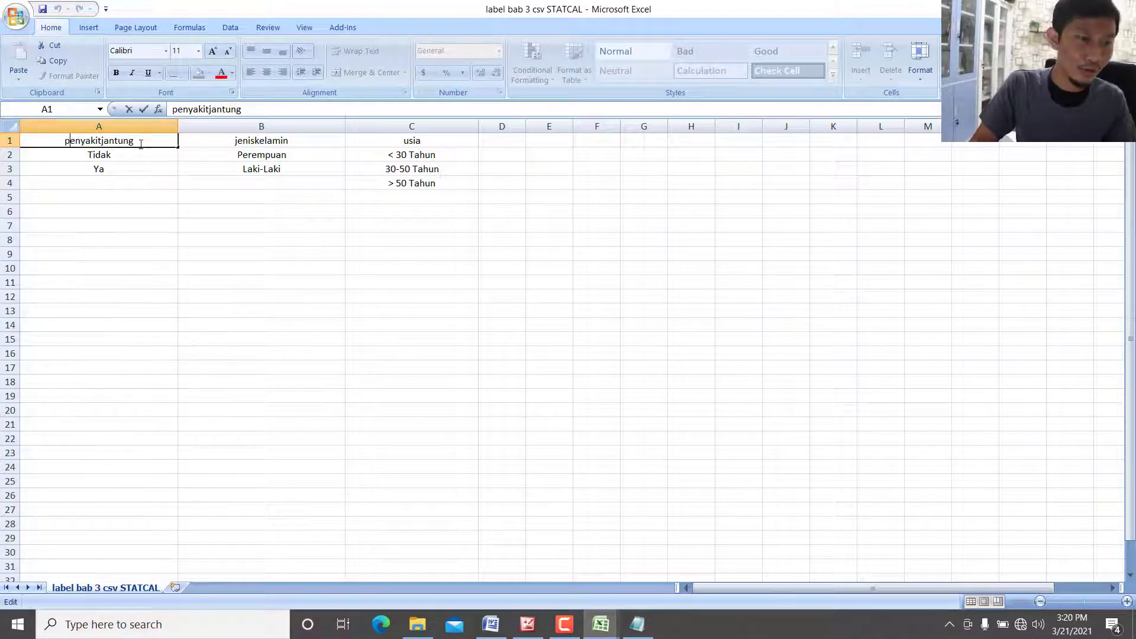
pyautogui.moveTo(144, 142); pyautogui.dragTo(35, 142)
pyautogui.click(148, 213)
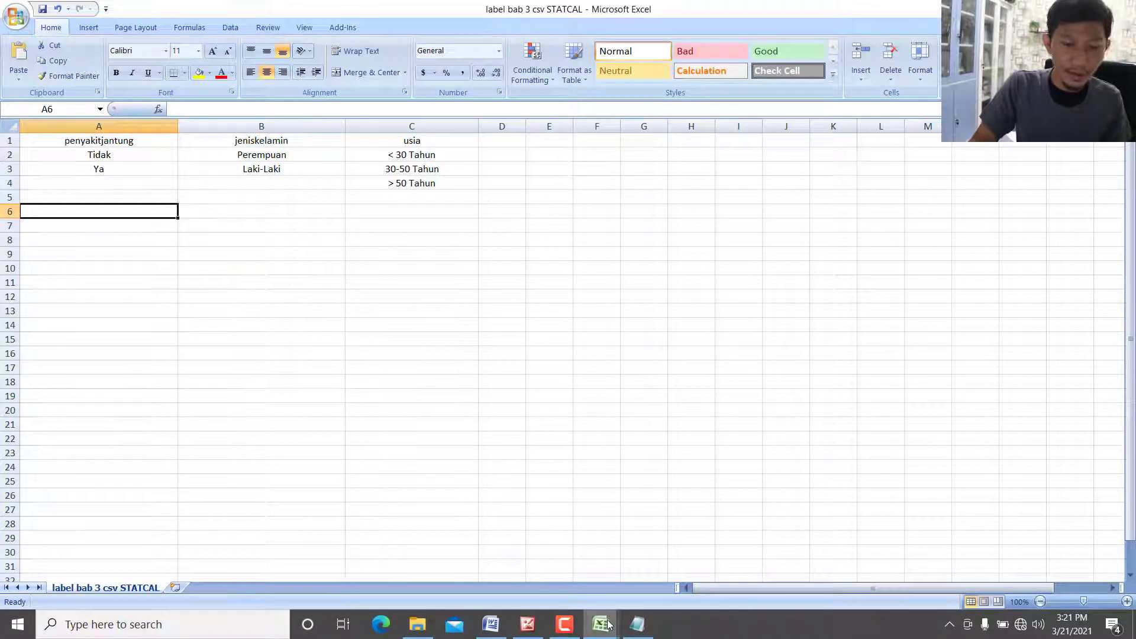
# Step: Return to data bab 3 csv STATCAL and examine the spelling of the jeniskelamin header in cell D1
pyautogui.moveTo(601, 624)
pyautogui.click(550, 586)
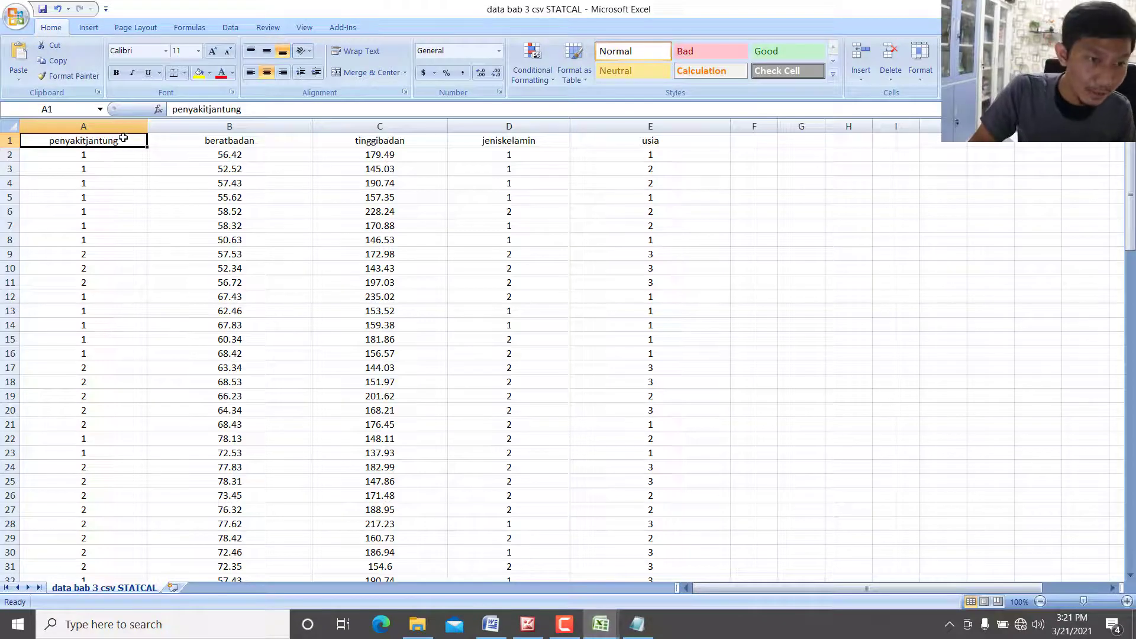
pyautogui.click(526, 145)
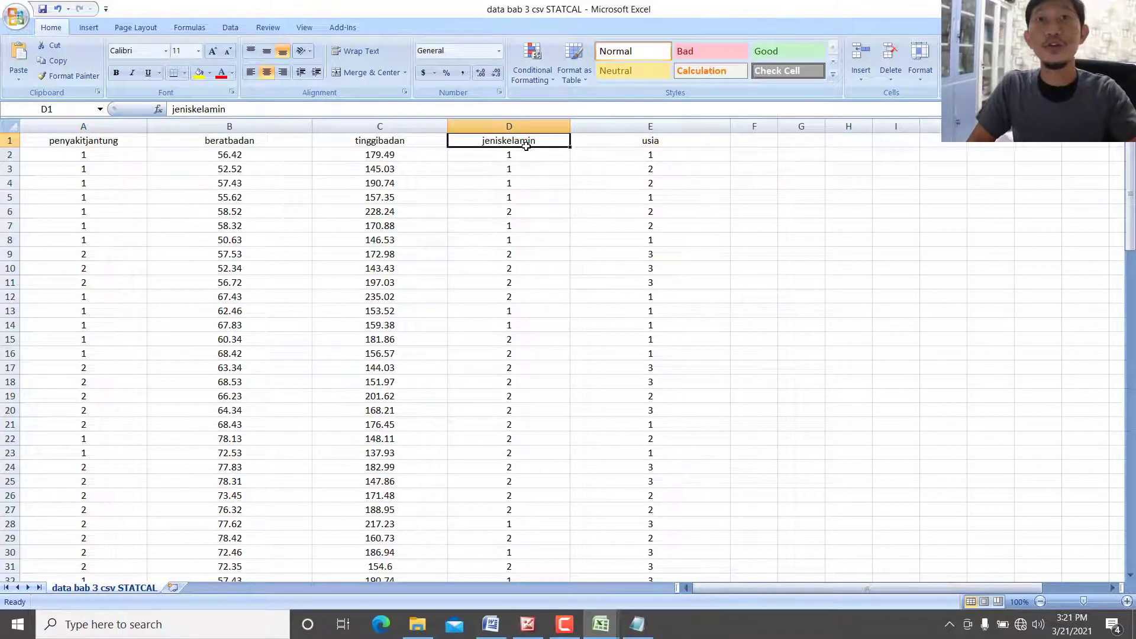
pyautogui.scroll(-20, 531, 147)
pyautogui.click(530, 142)
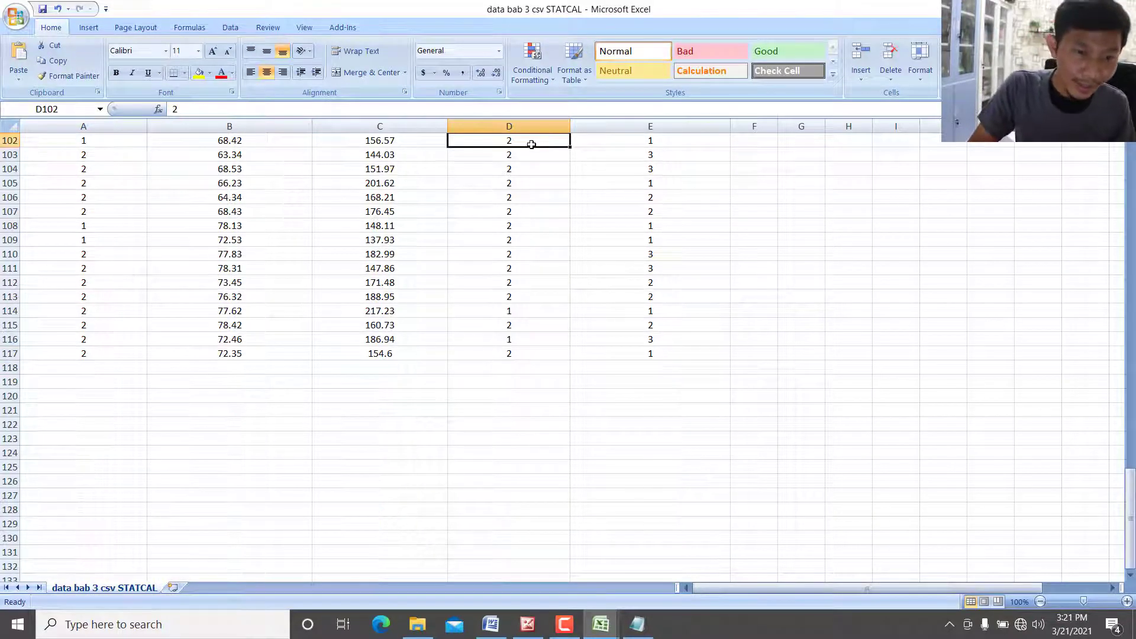
pyautogui.scroll(8, 543, 154)
pyautogui.scroll(20, 543, 153)
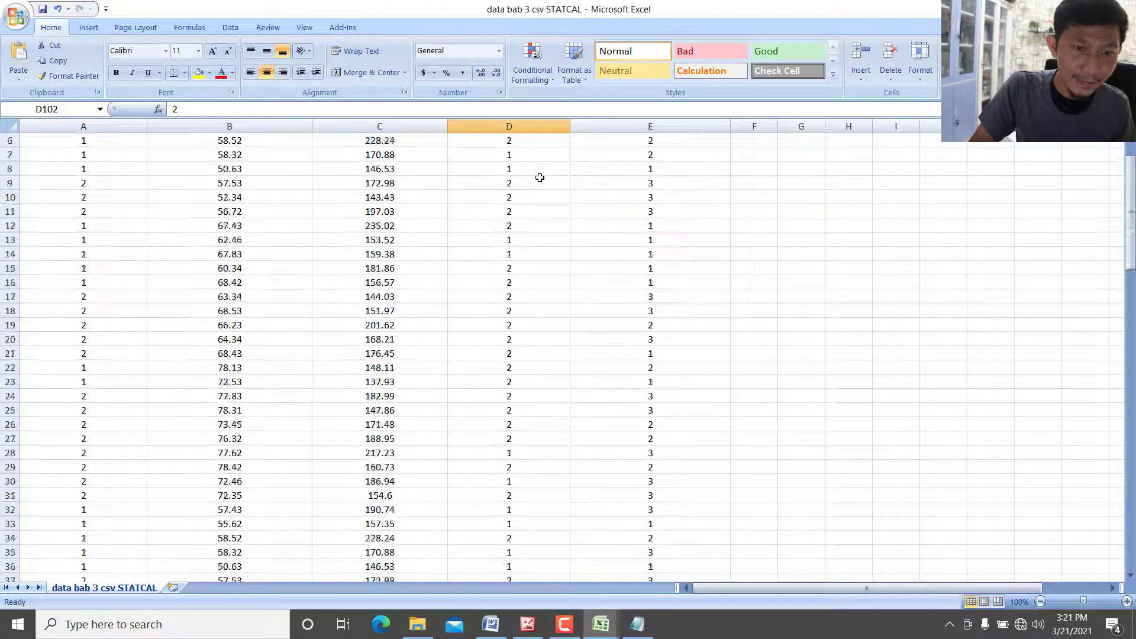
pyautogui.keyDown('shift'); pyautogui.click(532, 140); pyautogui.keyUp('shift')
pyautogui.doubleClick(532, 141)
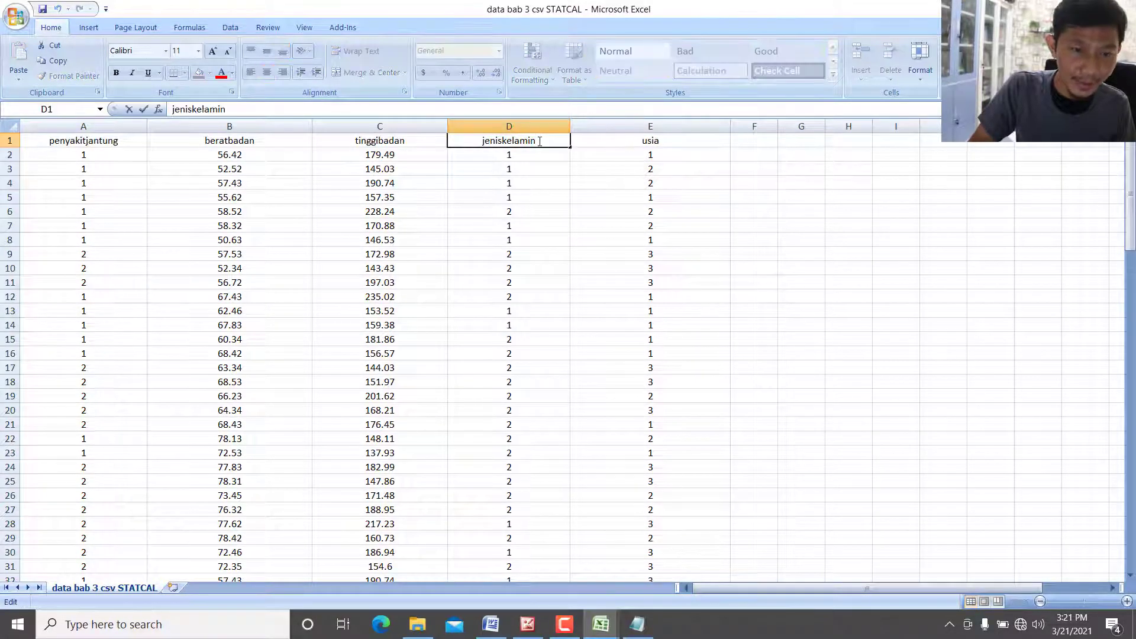
pyautogui.moveTo(535, 141); pyautogui.dragTo(483, 136)
pyautogui.click(505, 194)
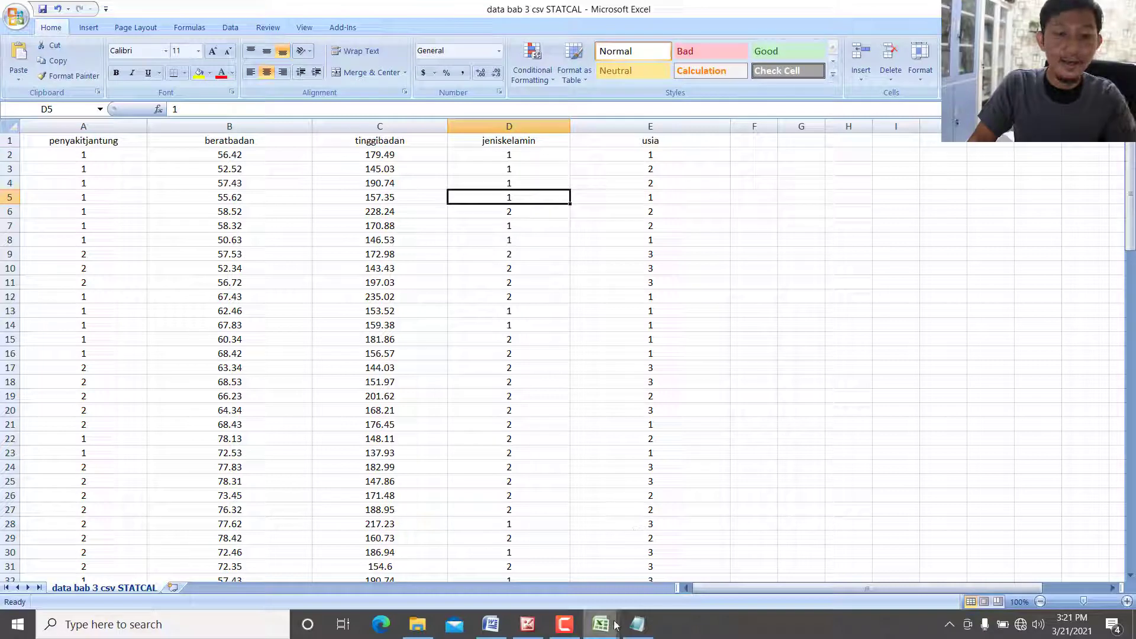
# Step: Check the matching jeniskelamin header in cell B1 of label bab 3 csv STATCAL
pyautogui.moveTo(600, 624)
pyautogui.click(645, 583)
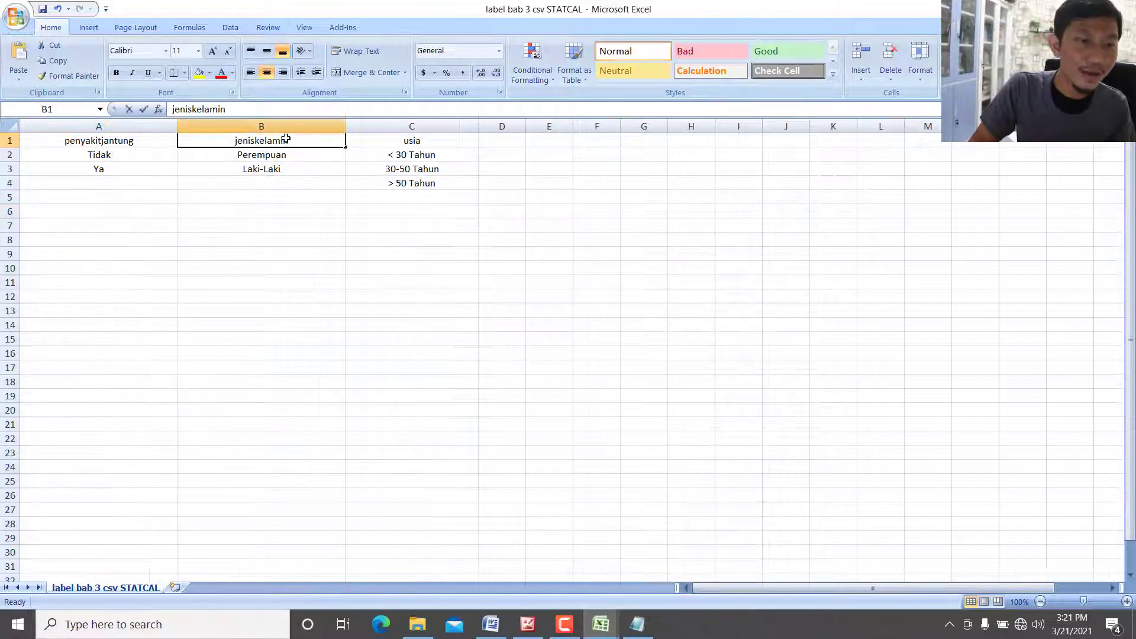
pyautogui.doubleClick(287, 138)
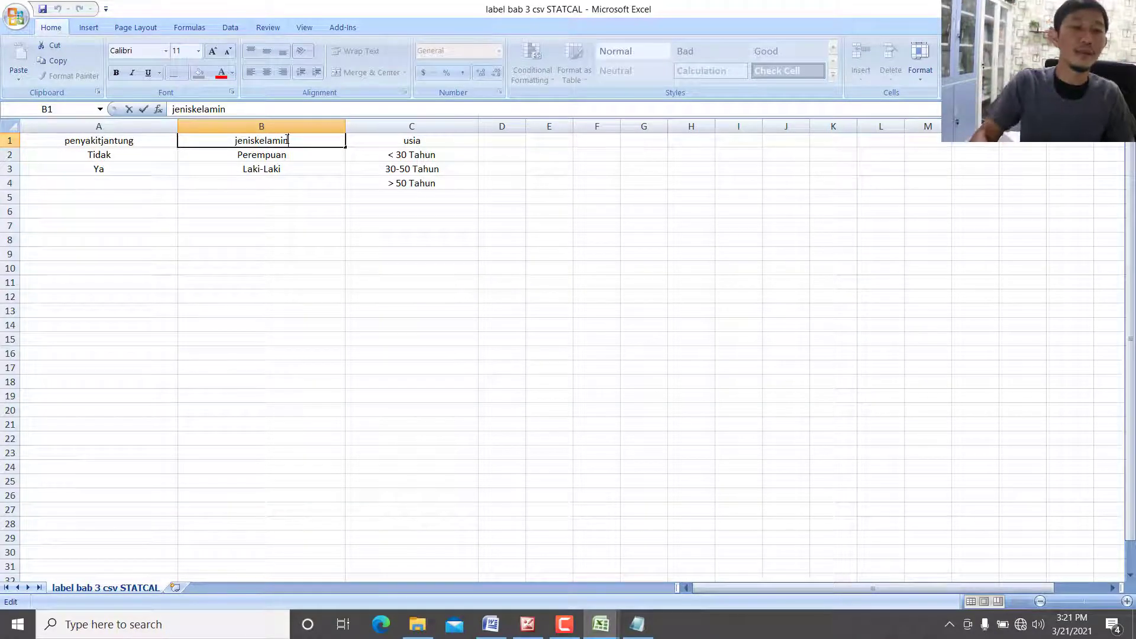
pyautogui.click(296, 179)
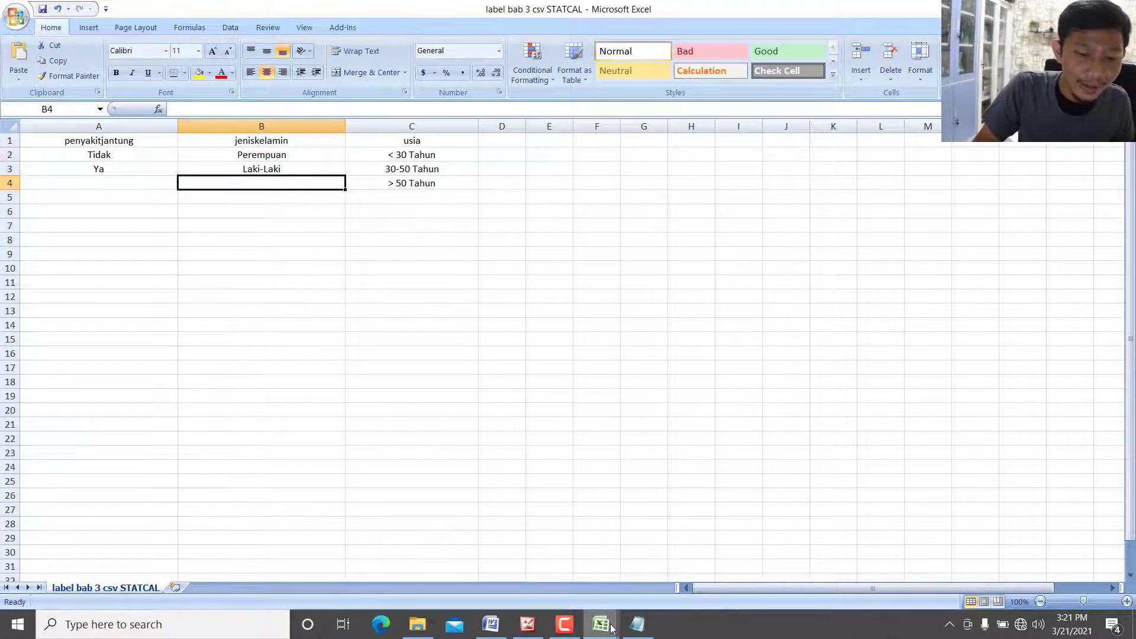
# Step: Switch back to data bab 3 csv STATCAL and check the codes in the jeniskelamin column
pyautogui.moveTo(603, 623)
pyautogui.click(559, 591)
pyautogui.click(505, 154)
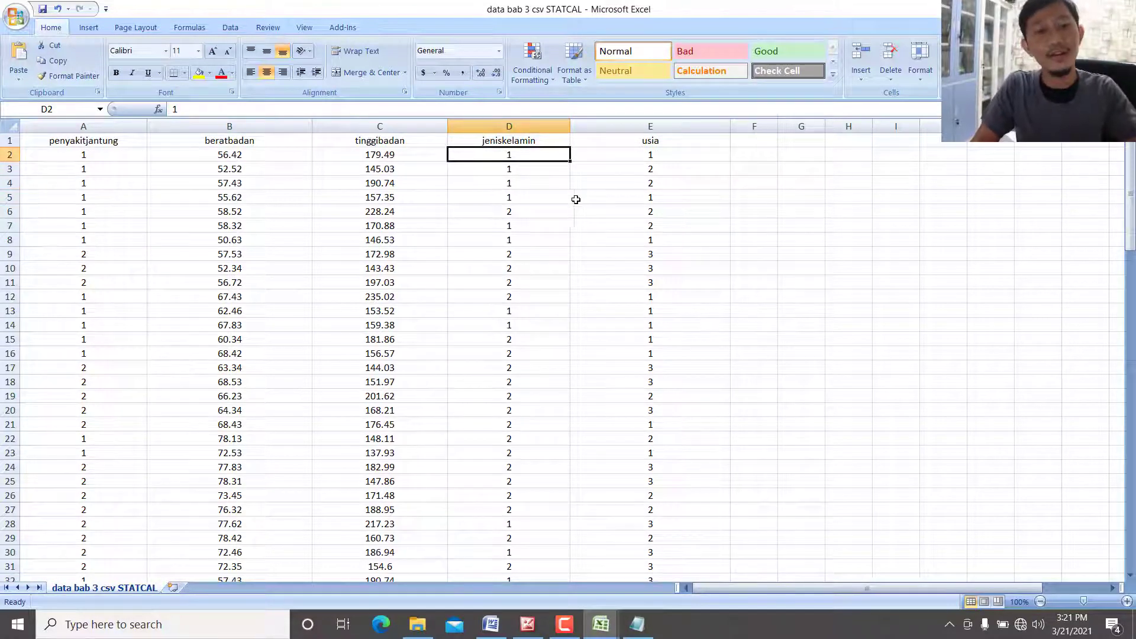
pyautogui.click(558, 211)
pyautogui.click(545, 155)
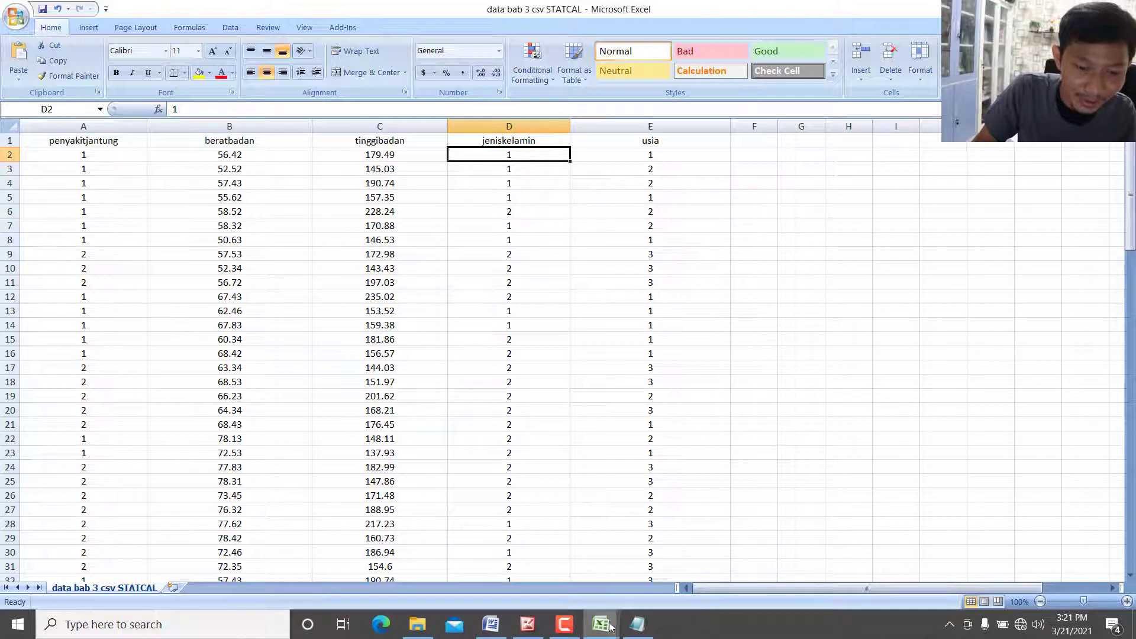
# Step: Check the jeniskelamin labels in cells B2 and B3 of label bab 3 csv STATCAL
pyautogui.moveTo(601, 623)
pyautogui.click(602, 506)
pyautogui.click(281, 157)
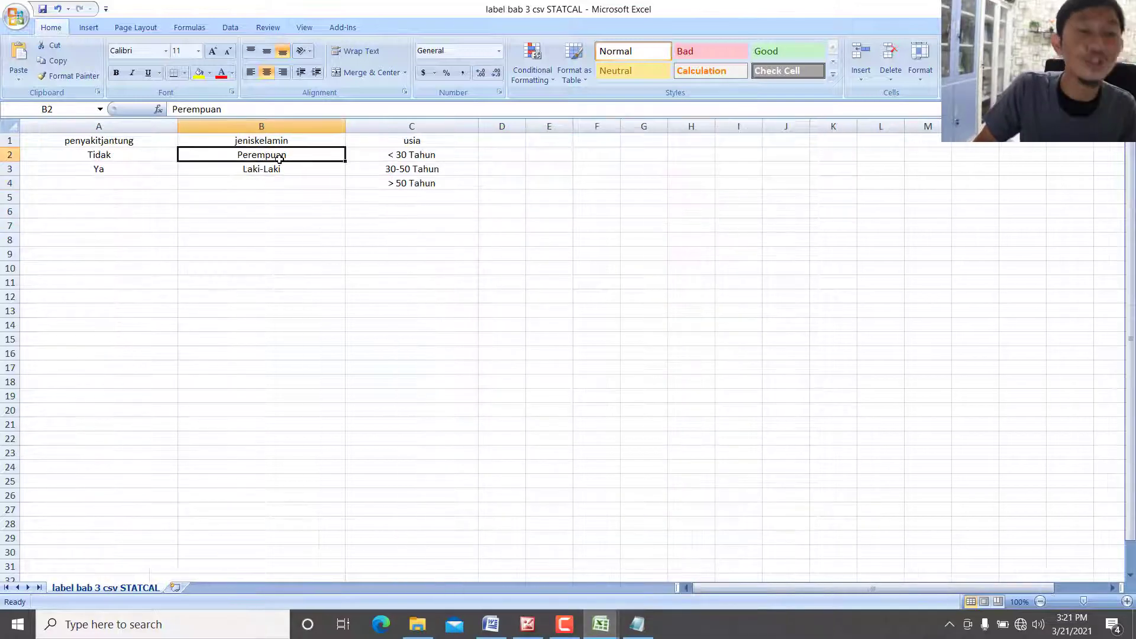
pyautogui.click(282, 169)
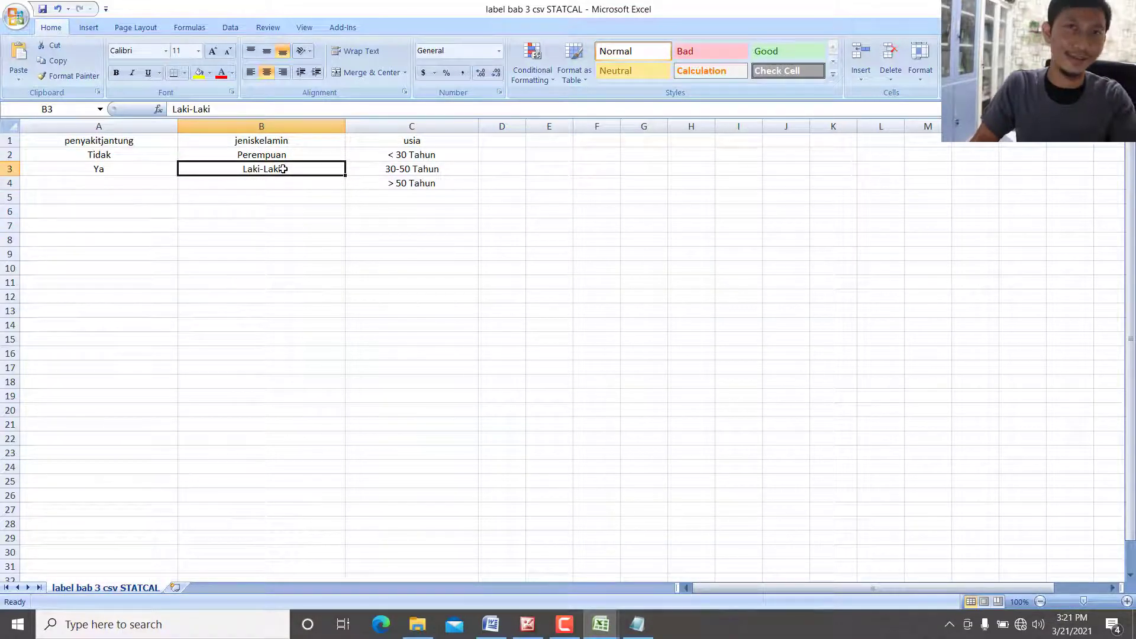
# Step: Return to data bab 3 csv STATCAL and examine the usia header and the category codes below it
pyautogui.moveTo(608, 623)
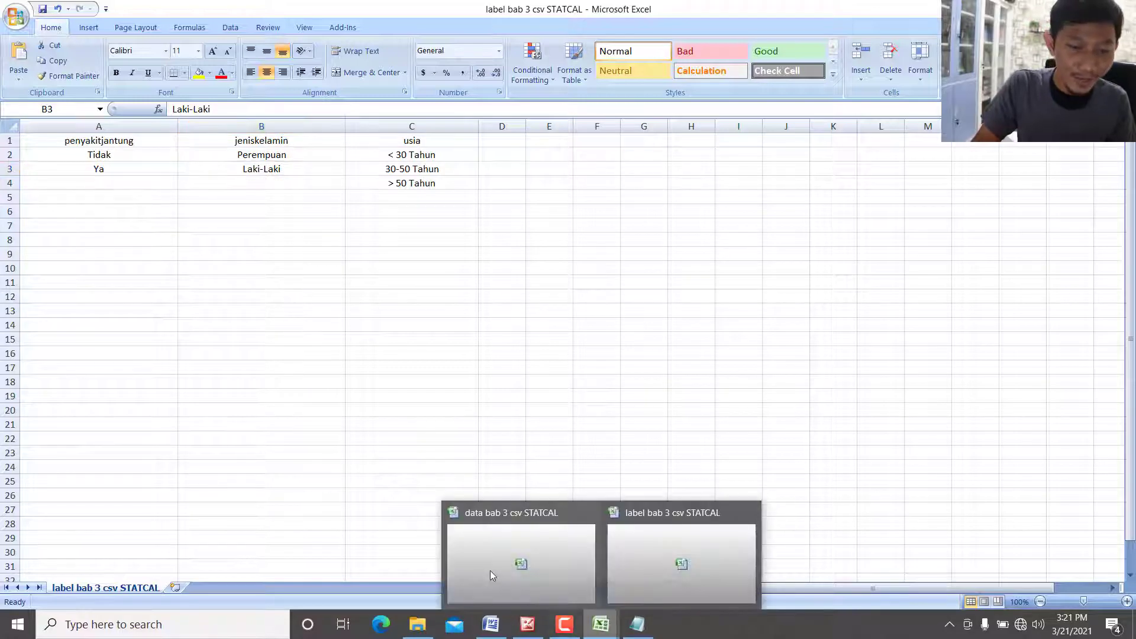
pyautogui.click(492, 575)
pyautogui.click(644, 142)
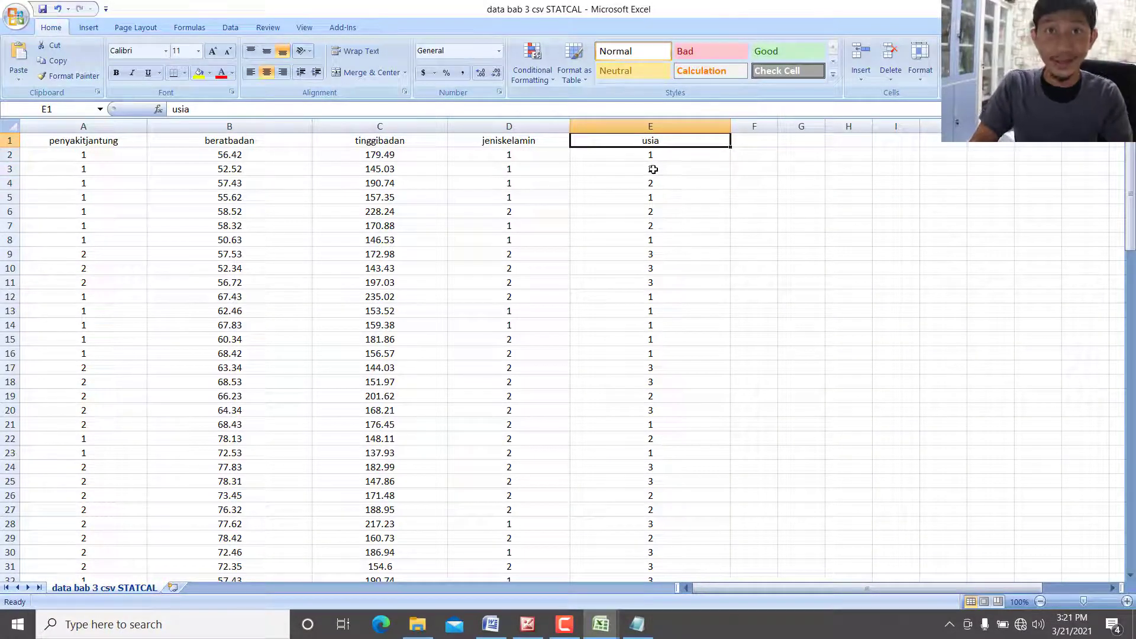
pyautogui.click(666, 198)
pyautogui.click(649, 156)
pyautogui.click(650, 181)
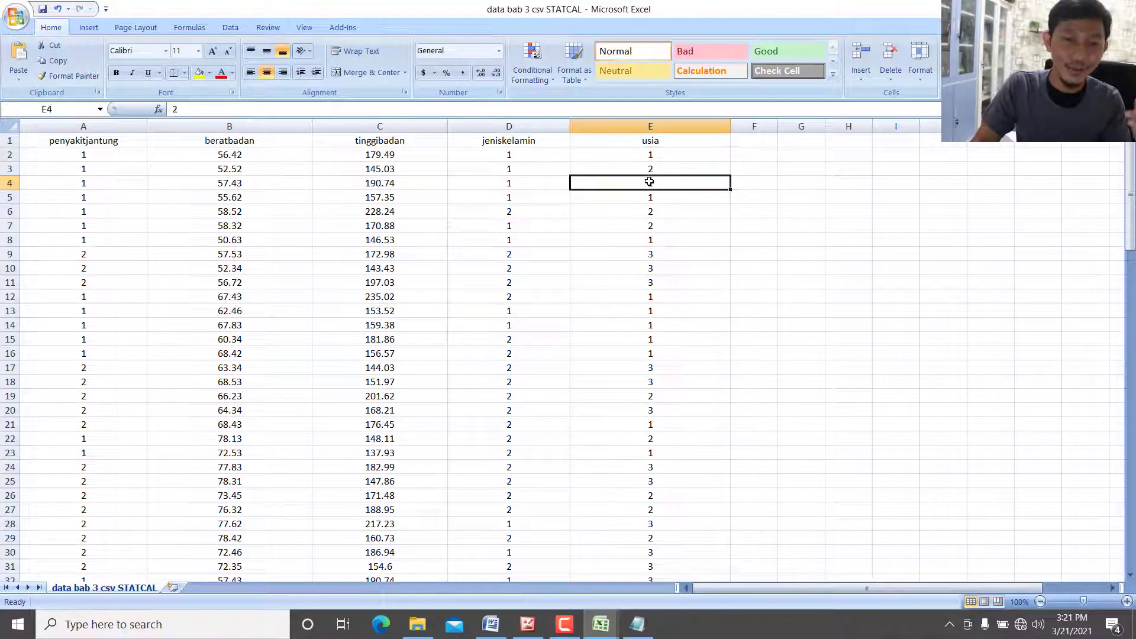
pyautogui.click(652, 251)
pyautogui.click(656, 167)
pyautogui.click(664, 156)
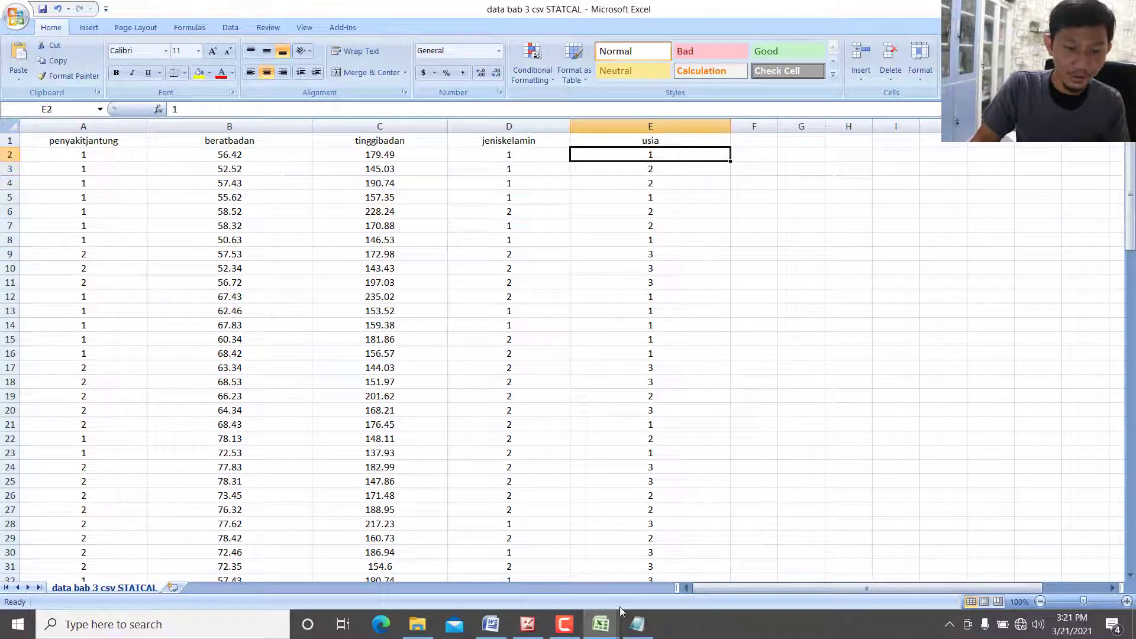
# Step: Switch to label bab 3 csv STATCAL and check the three usia category labels in cells C2 to C4
pyautogui.moveTo(604, 622)
pyautogui.click(663, 562)
pyautogui.click(434, 156)
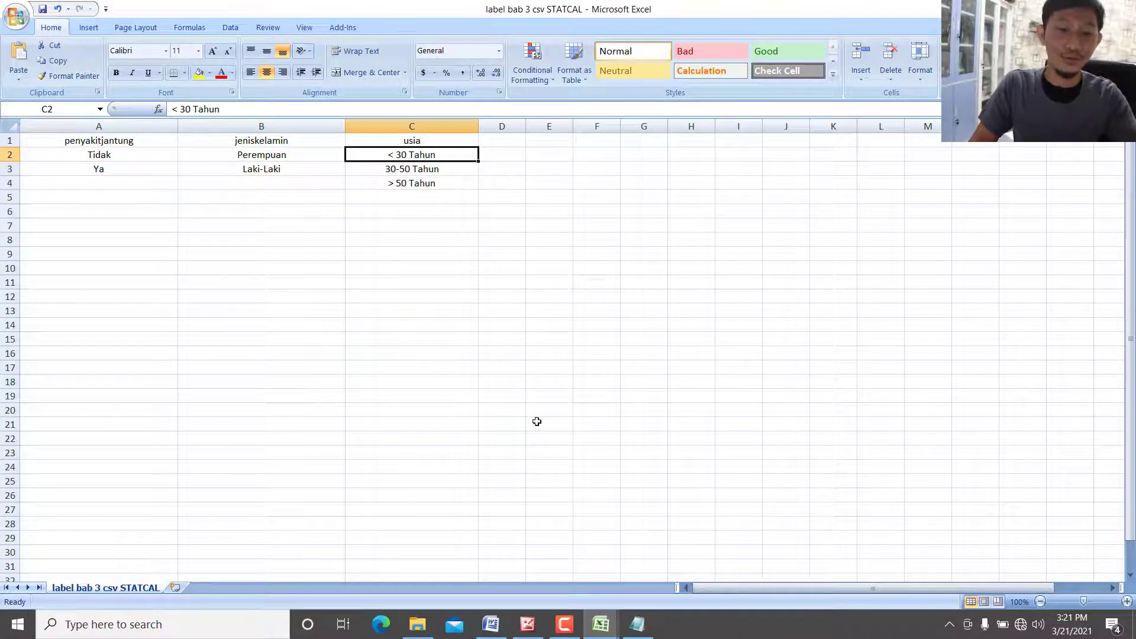
pyautogui.click(421, 166)
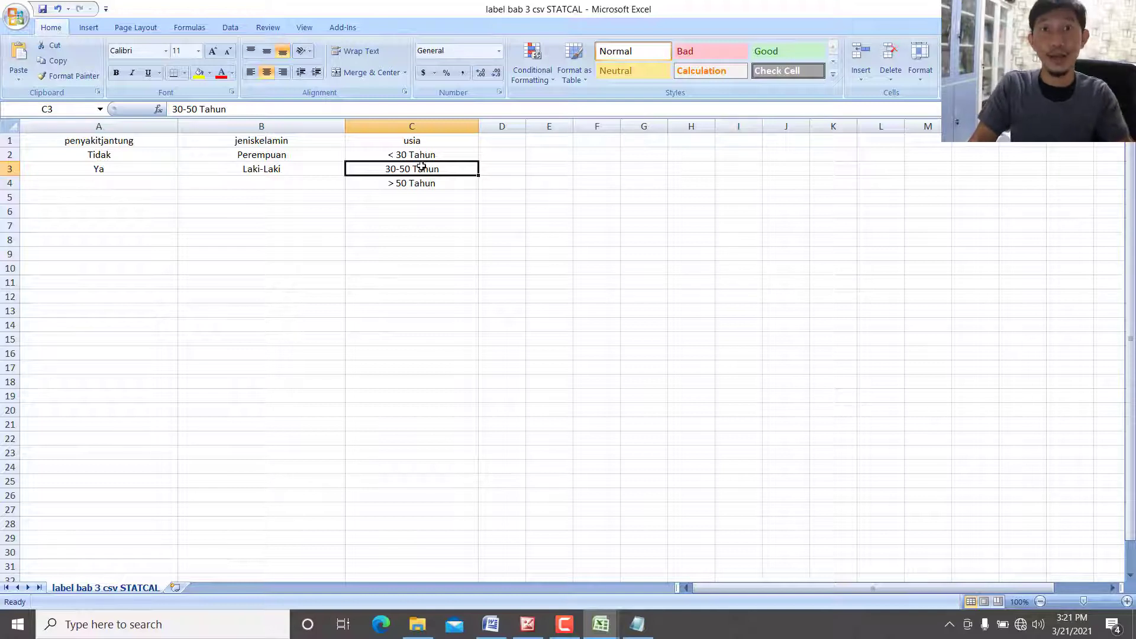
pyautogui.click(432, 185)
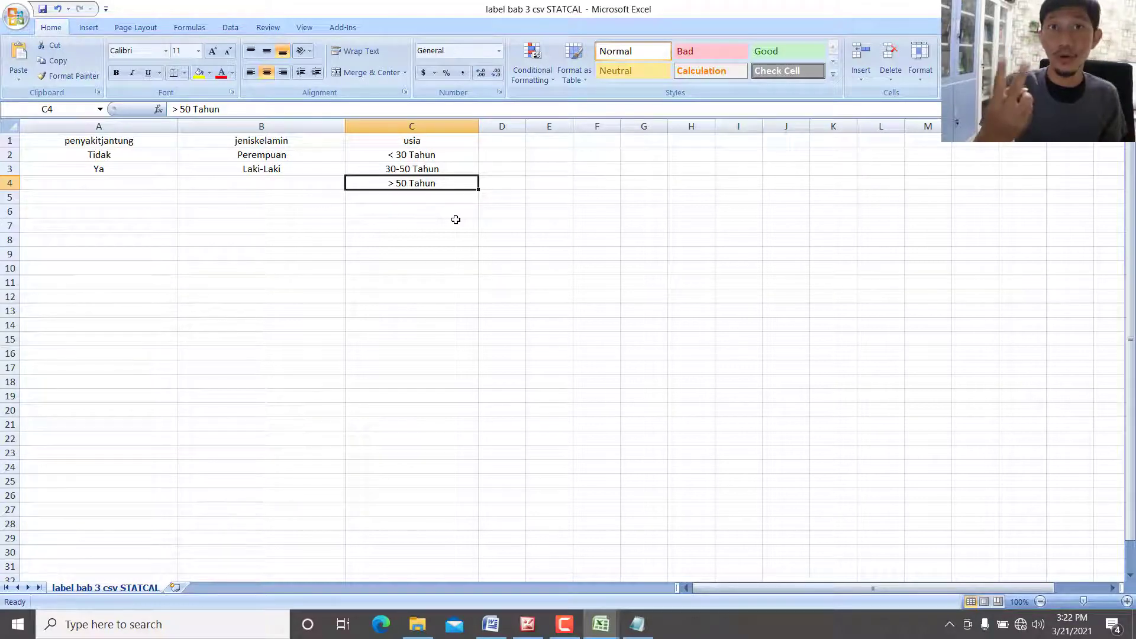
# Step: In File Explorer, point out the data bab 3 csv STATCAL and label bab 3 csv STATCAL files in the kumpulan dataset folder
pyautogui.click(417, 624)
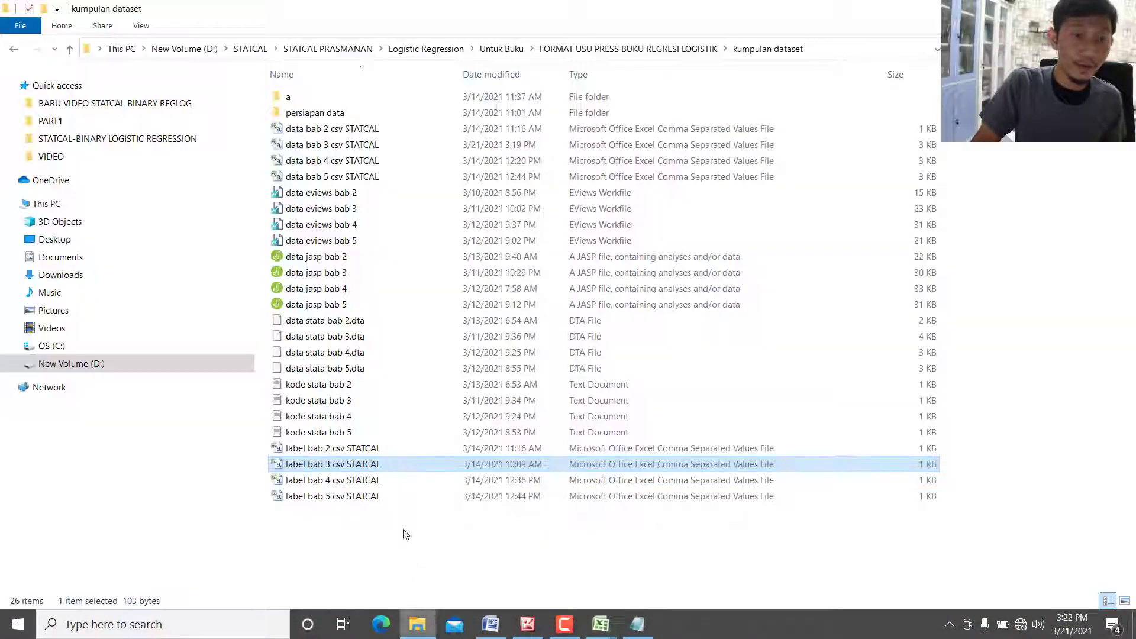
pyautogui.click(323, 146)
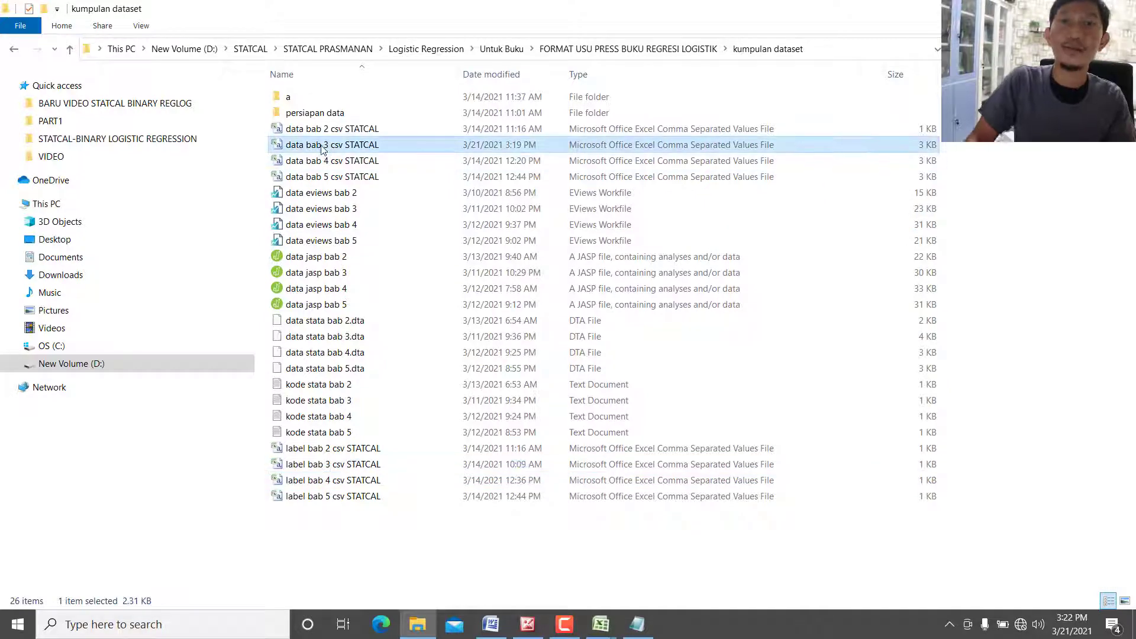
pyautogui.click(371, 465)
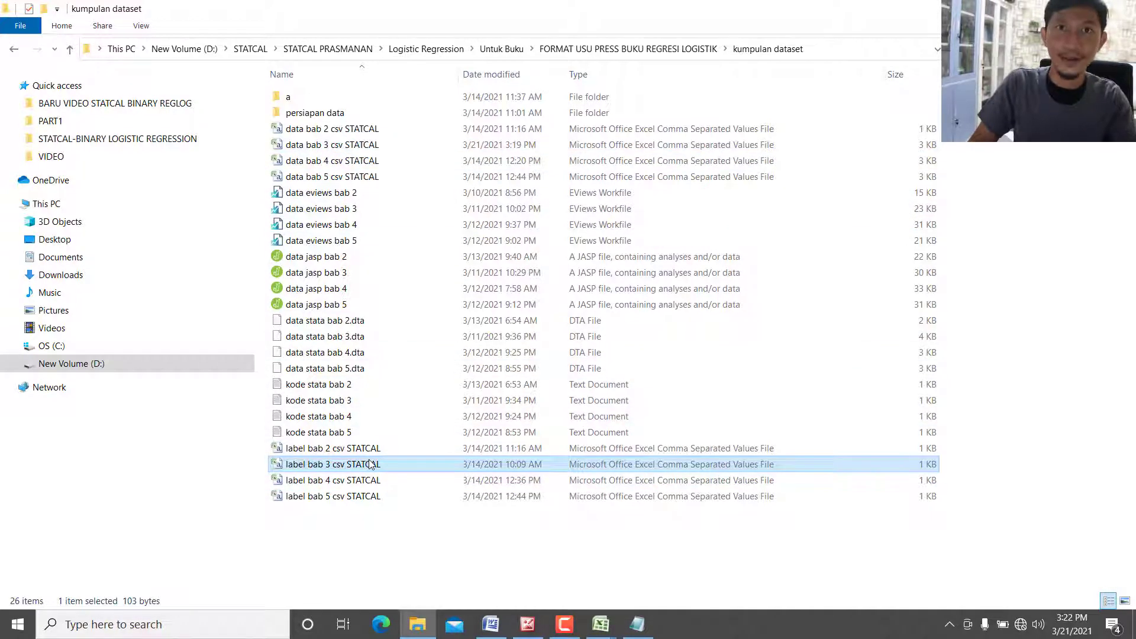
# Step: Switch to the data bab 3 csv STATCAL workbook in Excel and look through its rows
pyautogui.moveTo(601, 625)
pyautogui.click(549, 564)
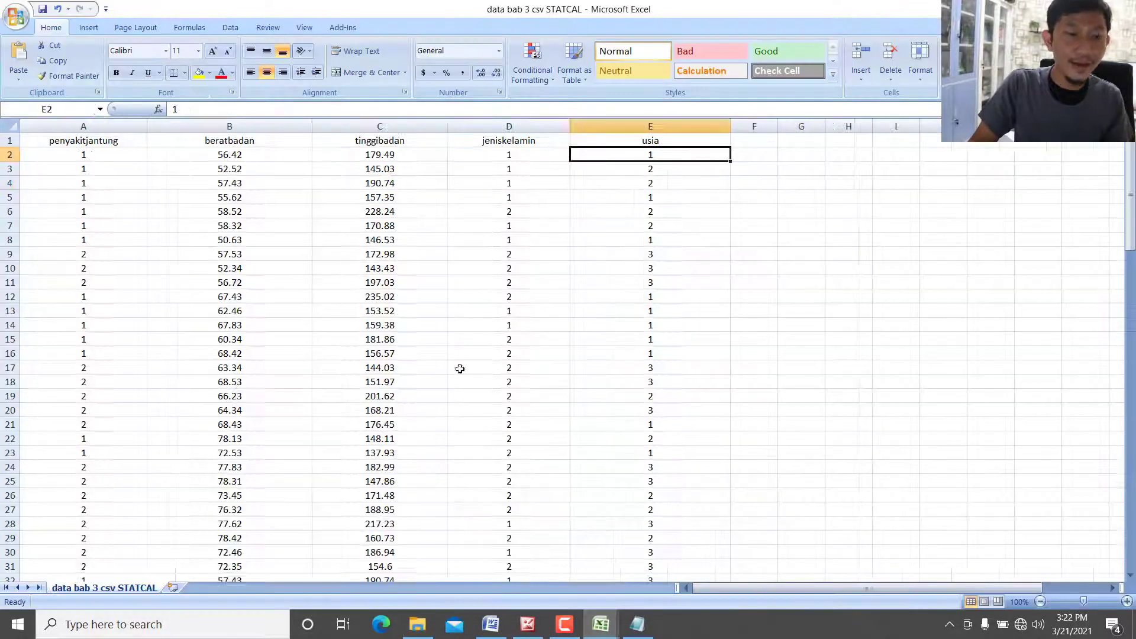
pyautogui.scroll(-10, 345, 254)
pyautogui.scroll(10, 353, 337)
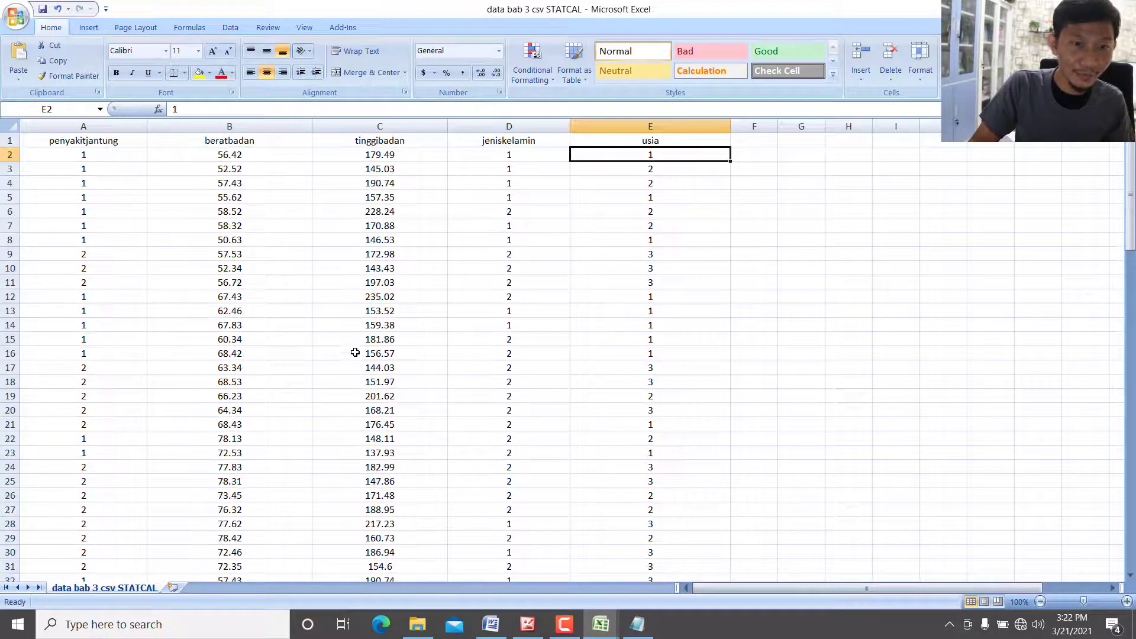
# Step: Switch to label bab 3 csv STATCAL and review its category labels, ending on the first penyakitjantung label in A2
pyautogui.moveTo(601, 624)
pyautogui.click(681, 559)
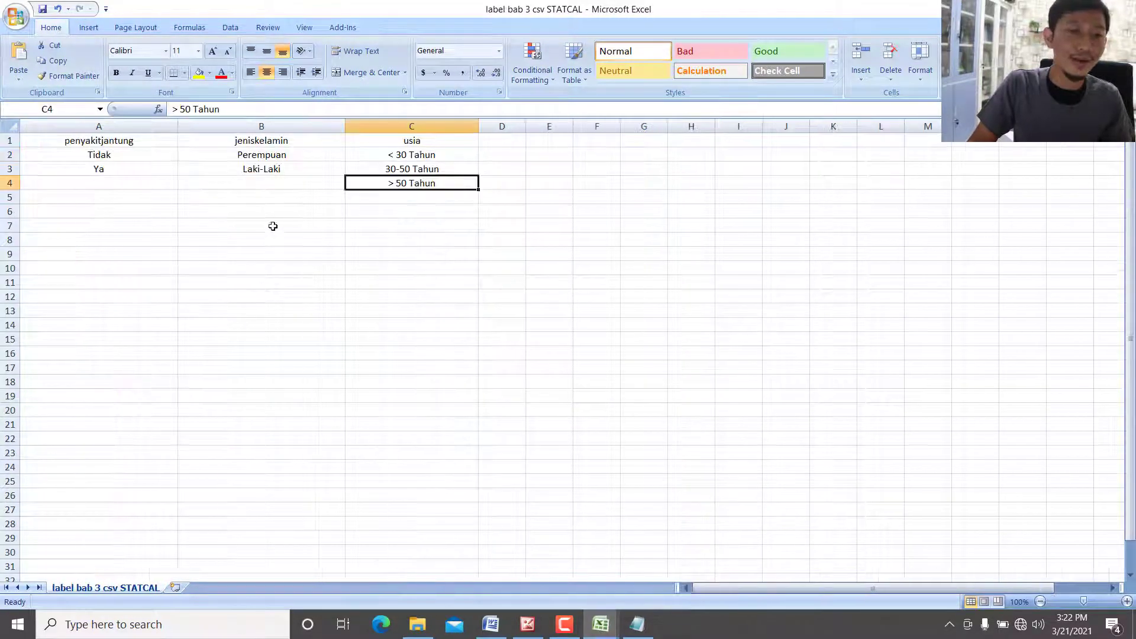
pyautogui.hotkey('shift', 'Left')
pyautogui.hotkey('shift', 'Up')
pyautogui.hotkey('shift', 'Up')
pyautogui.hotkey('shift', 'Left')
pyautogui.hotkey('shift', 'Up')
pyautogui.click(141, 150)
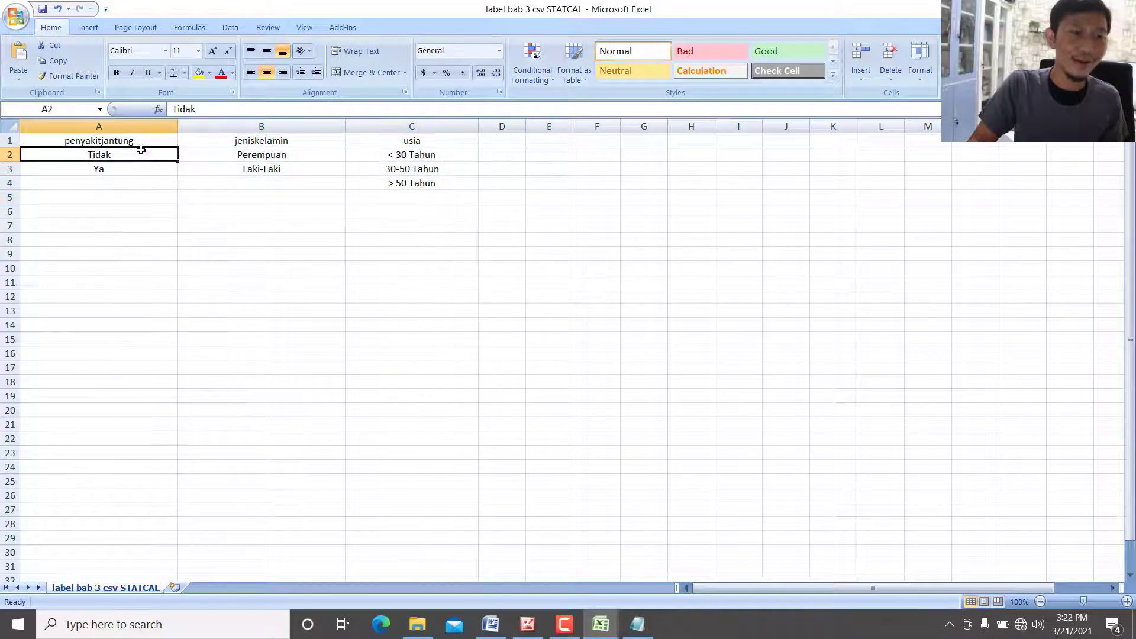
# Step: Return to data bab 3 csv STATCAL and check the penyakitjantung, jeniskelamin and usia headers in row 1
pyautogui.click(601, 625)
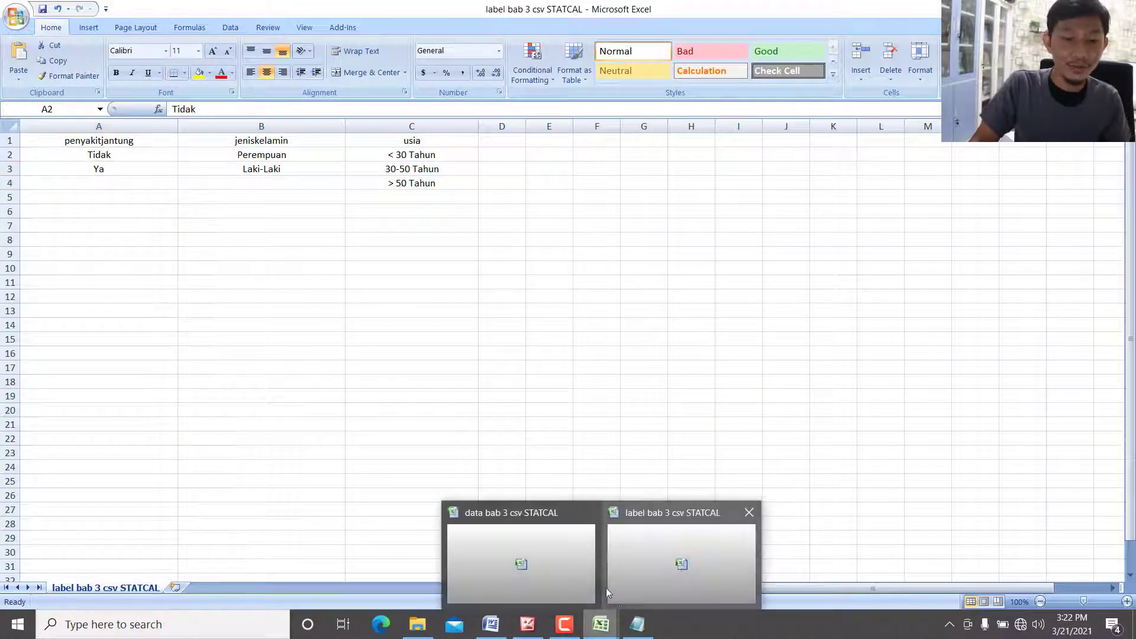
pyautogui.click(530, 535)
pyautogui.click(121, 142)
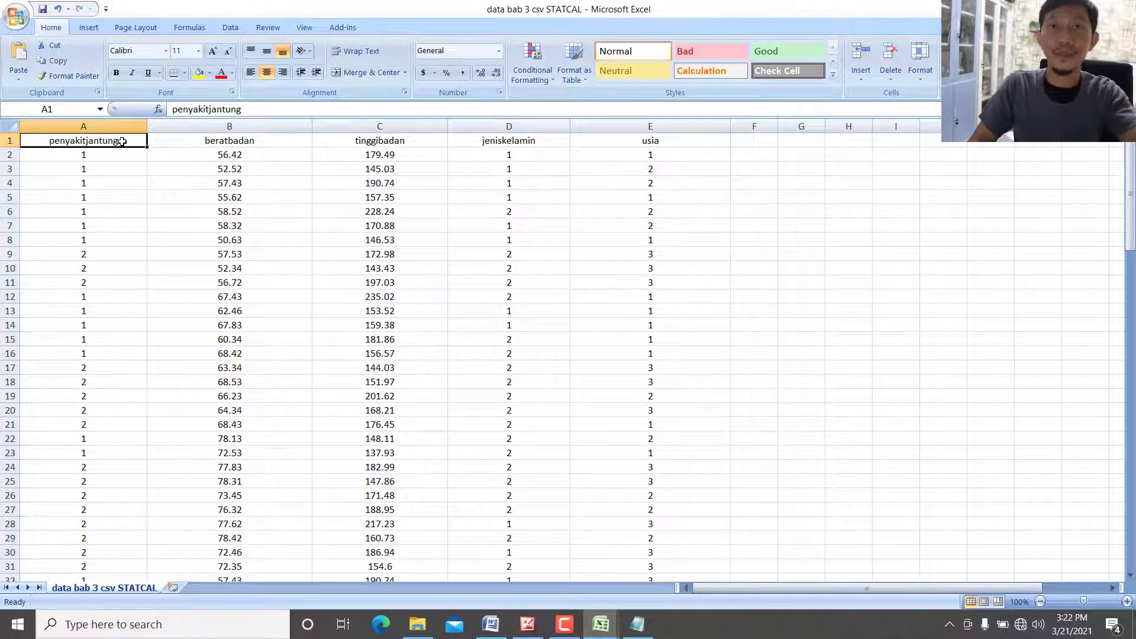
pyautogui.click(551, 141)
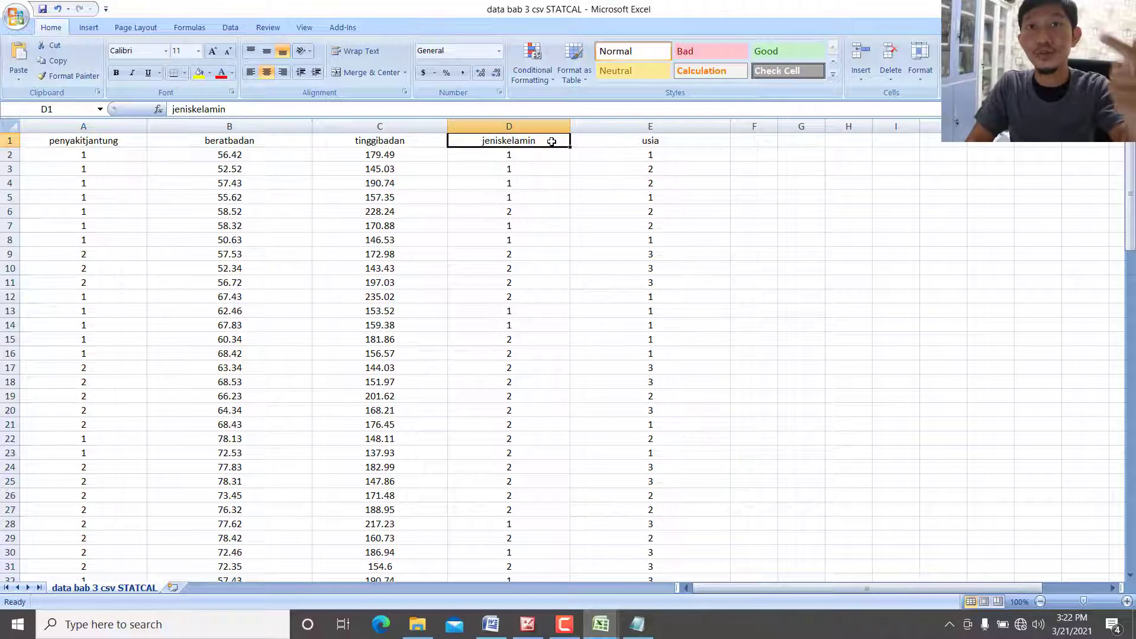
pyautogui.click(642, 141)
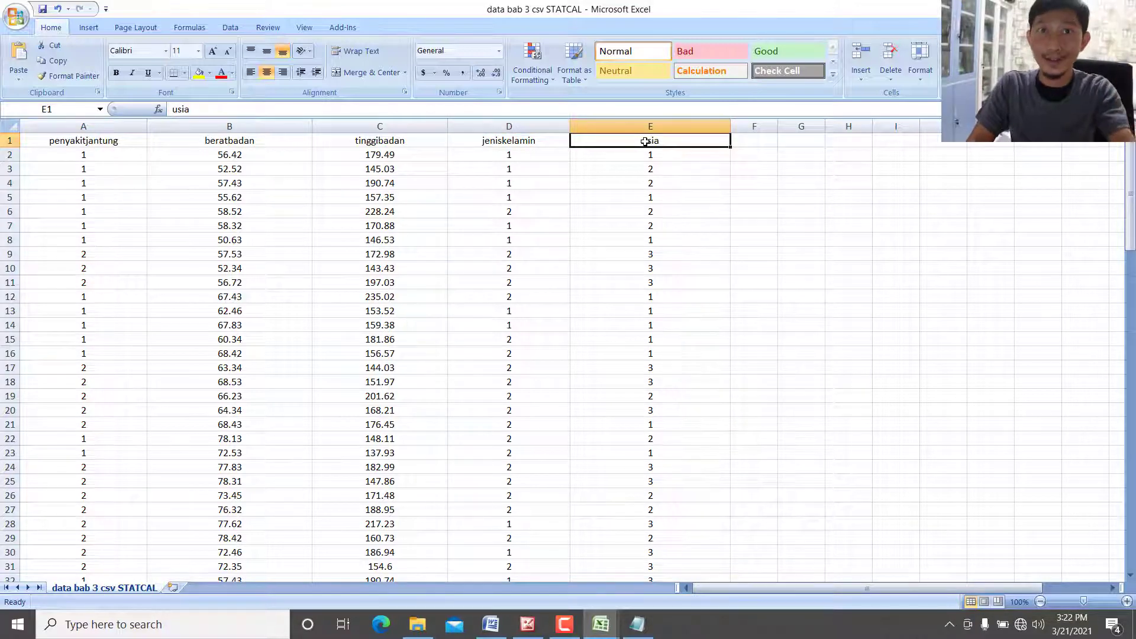
# Step: Compare these with the penyakitjantung, jeniskelamin and usia headings in label bab 3 csv STATCAL
pyautogui.moveTo(601, 625)
pyautogui.click(589, 509)
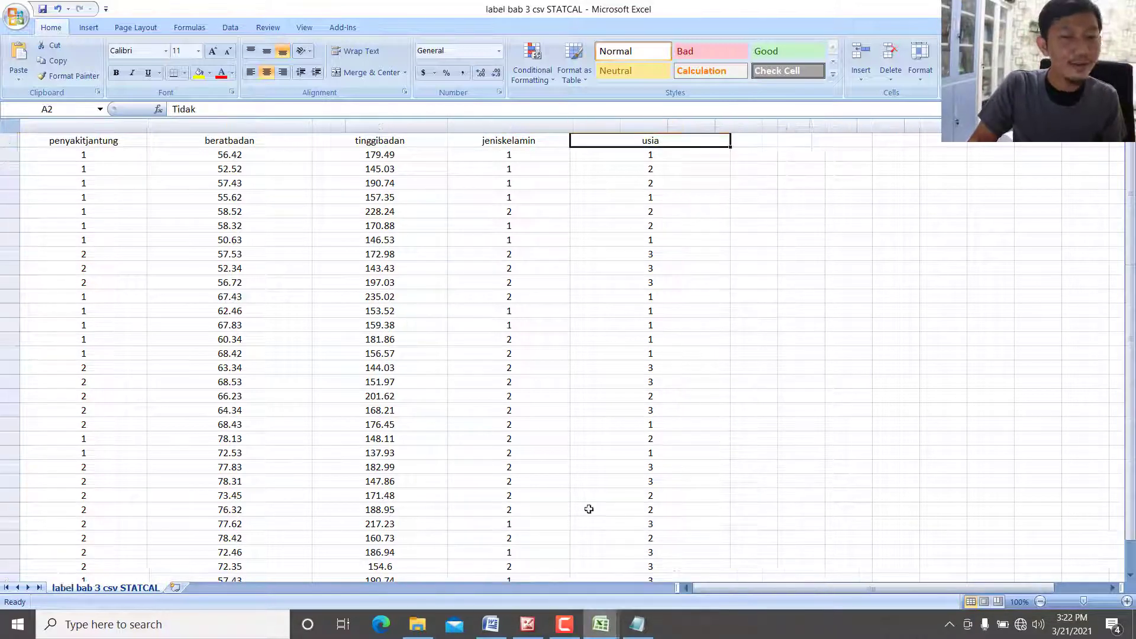
pyautogui.click(133, 142)
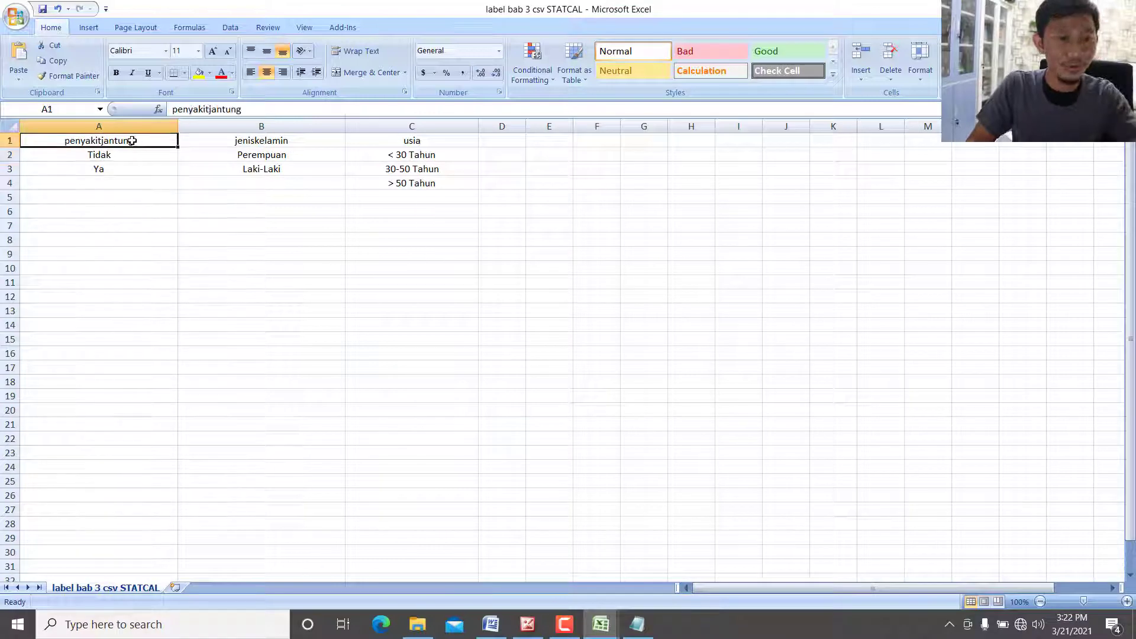
pyautogui.click(259, 145)
pyautogui.click(410, 149)
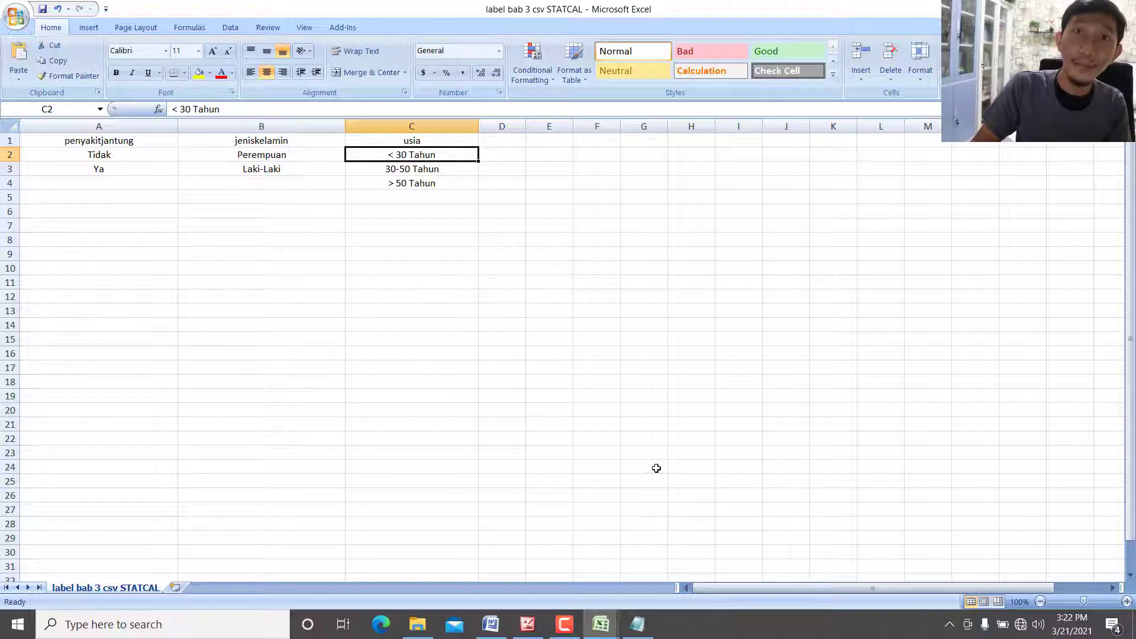
# Step: Examine data bab 3 csv STATCAL down to its last record in row 117 to gauge the dataset's size
pyautogui.moveTo(601, 624)
pyautogui.click(546, 560)
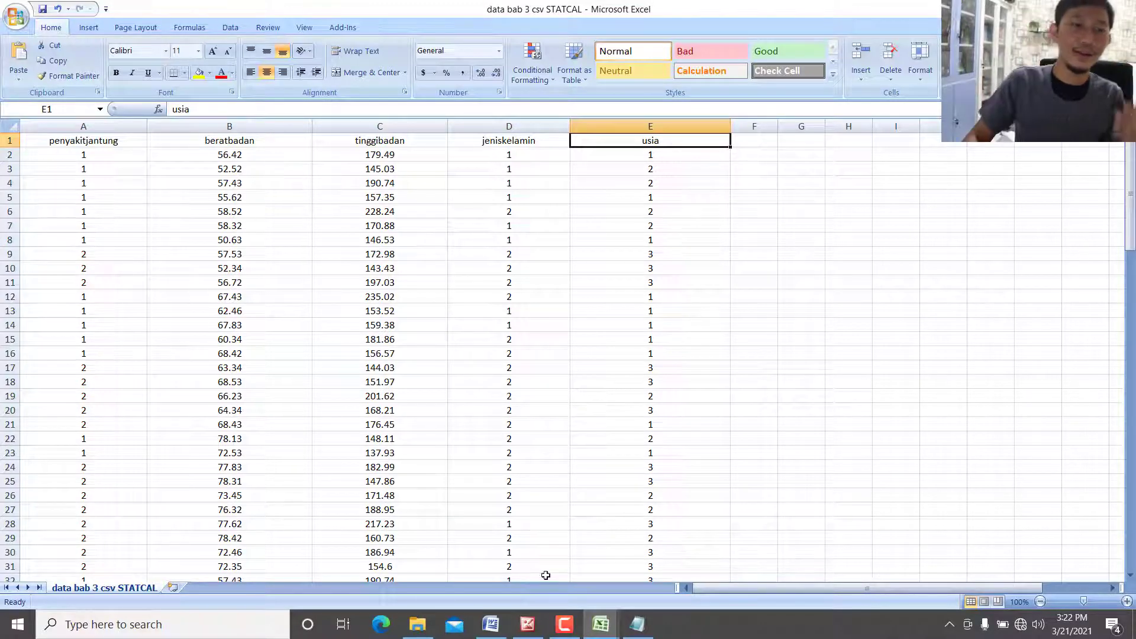
pyautogui.scroll(-3, 34, 222)
pyautogui.scroll(-20, 34, 223)
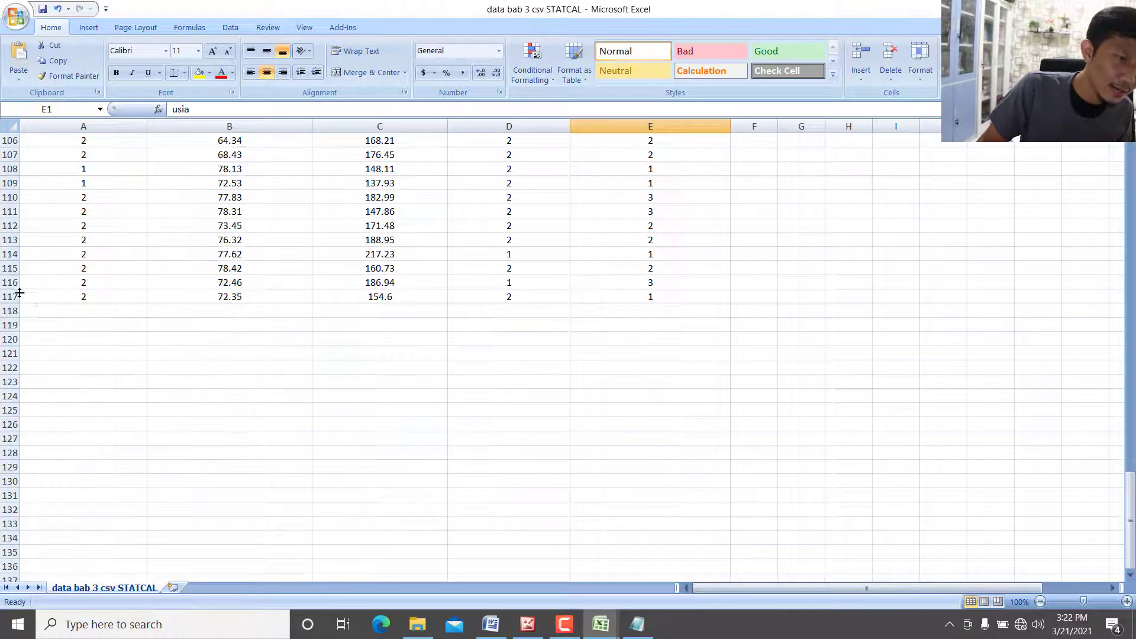
pyautogui.click(11, 296)
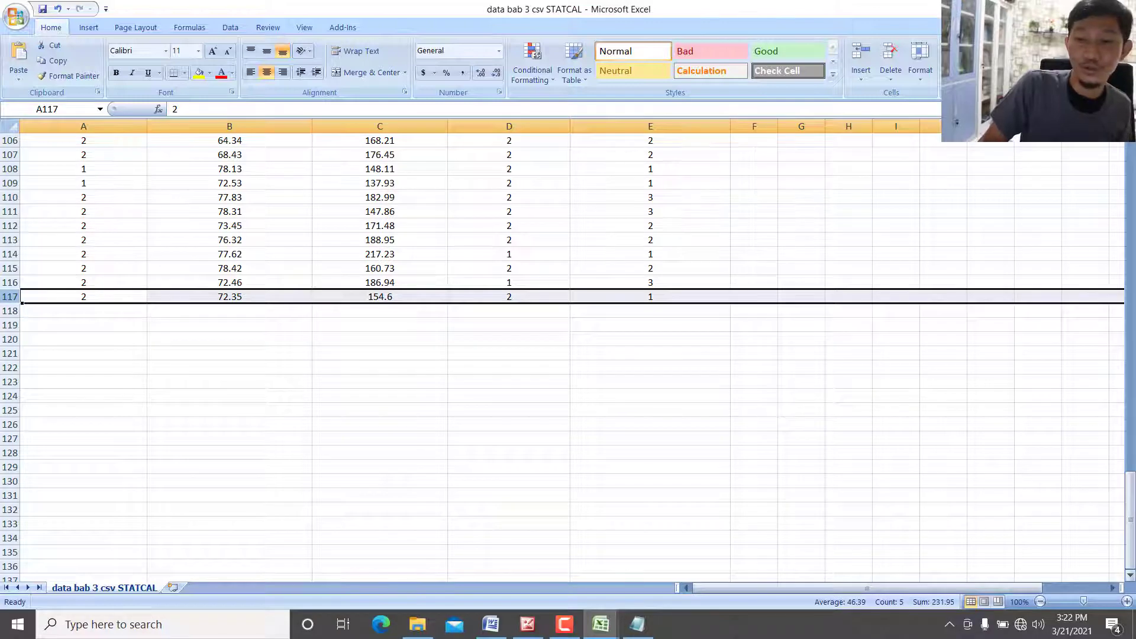
pyautogui.moveTo(1130, 521); pyautogui.dragTo(1100, 519)
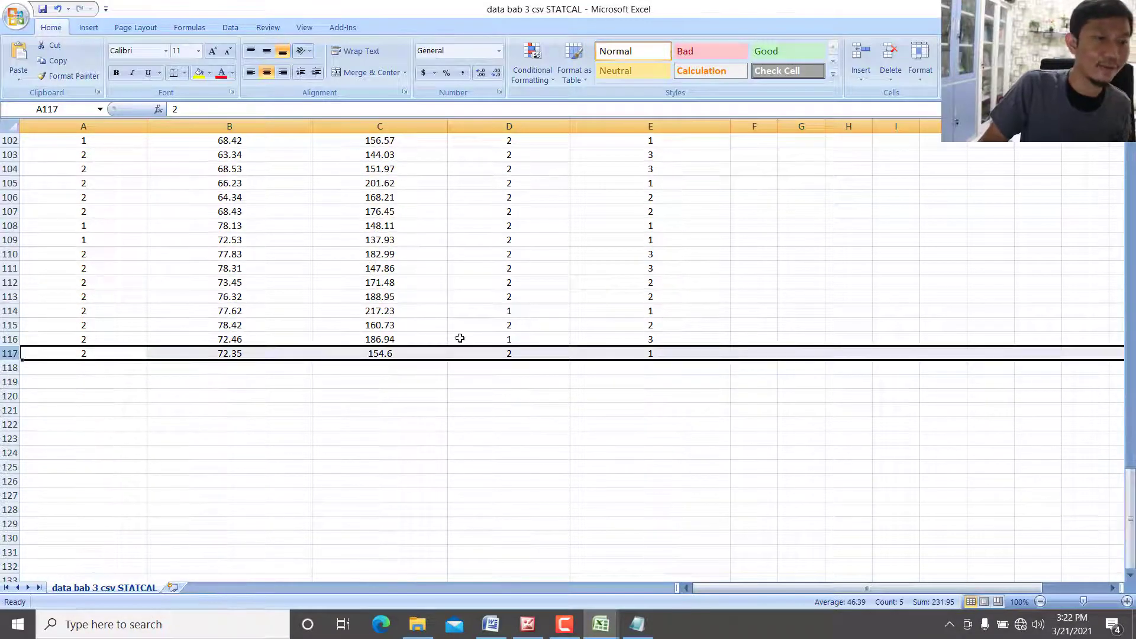
pyautogui.scroll(17, 455, 335)
pyautogui.scroll(17, 453, 335)
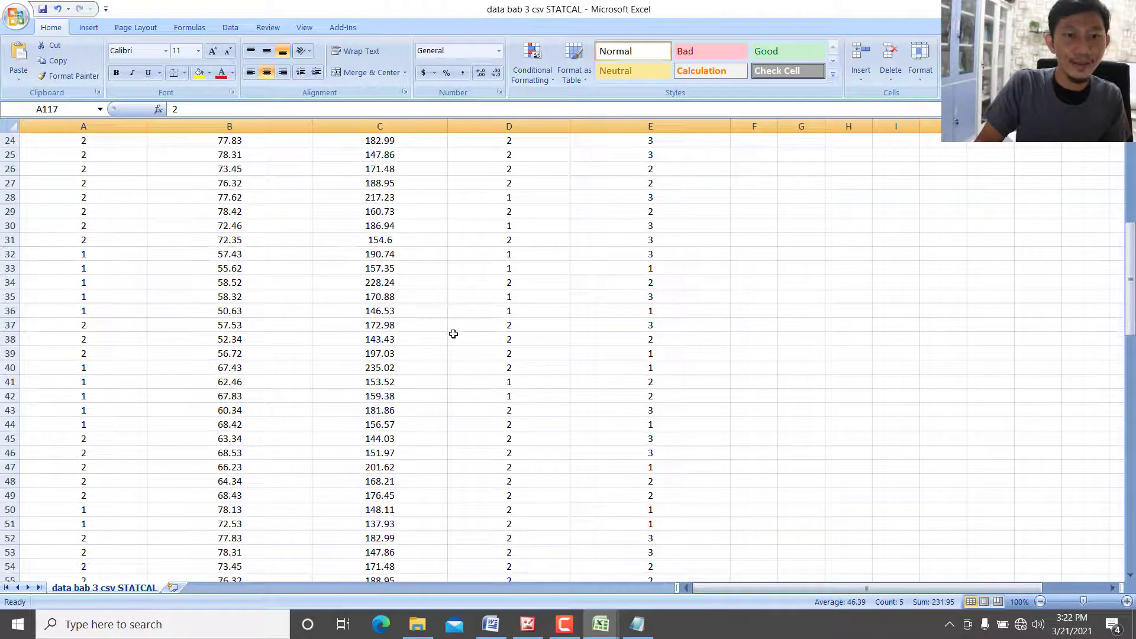
pyautogui.hotkey('alt', 'Tab')
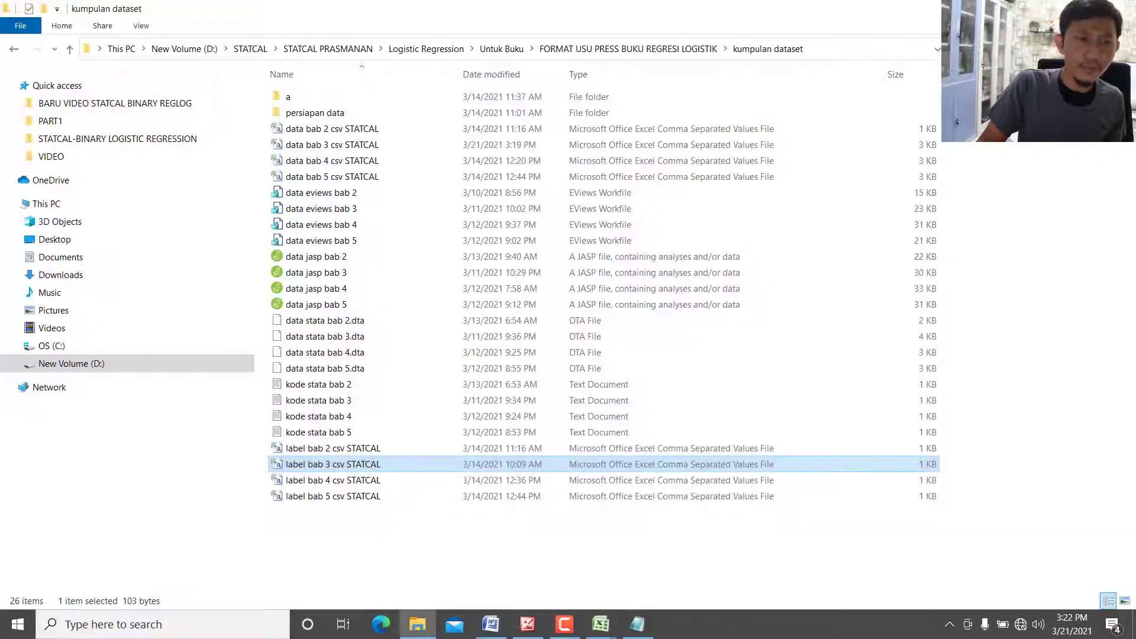
pyautogui.click(948, 308)
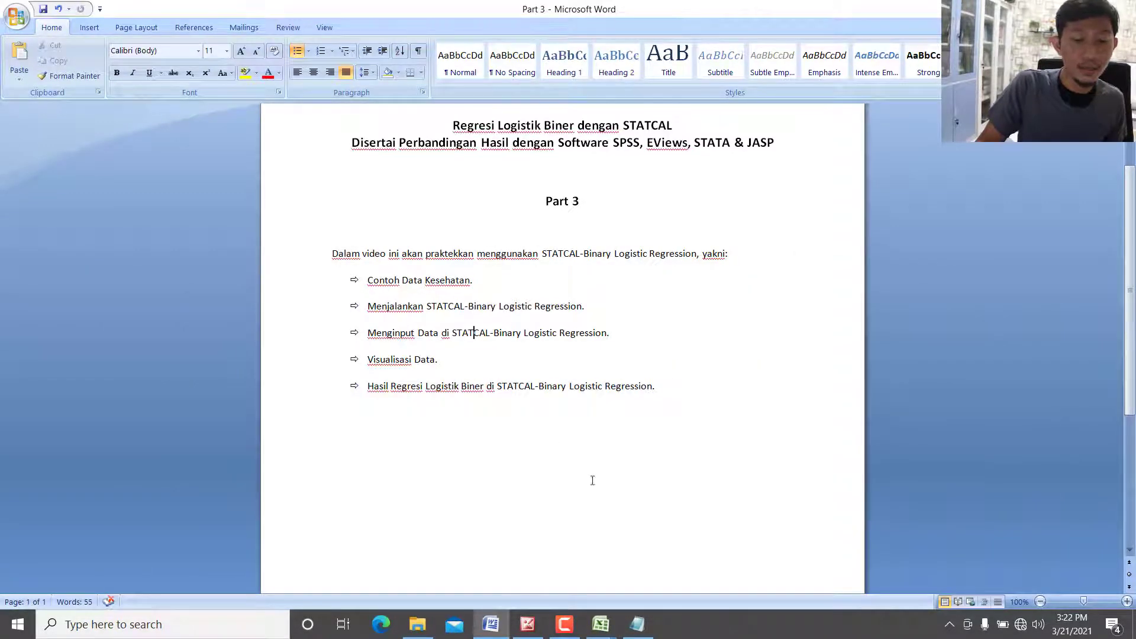
pyautogui.moveTo(601, 623)
pyautogui.click(665, 563)
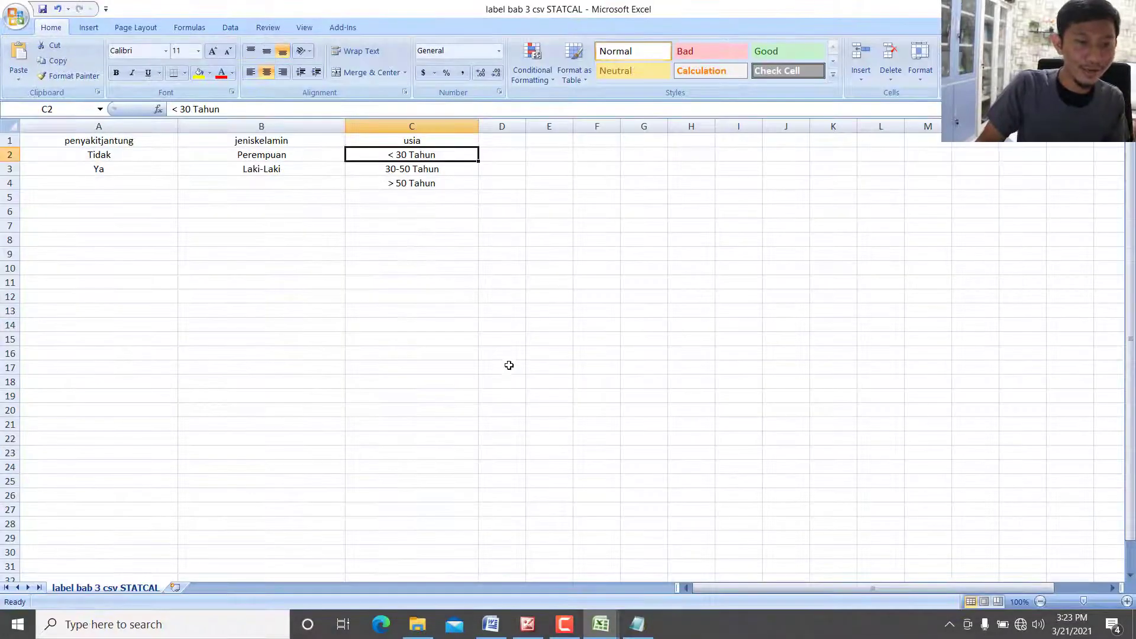
pyautogui.click(552, 583)
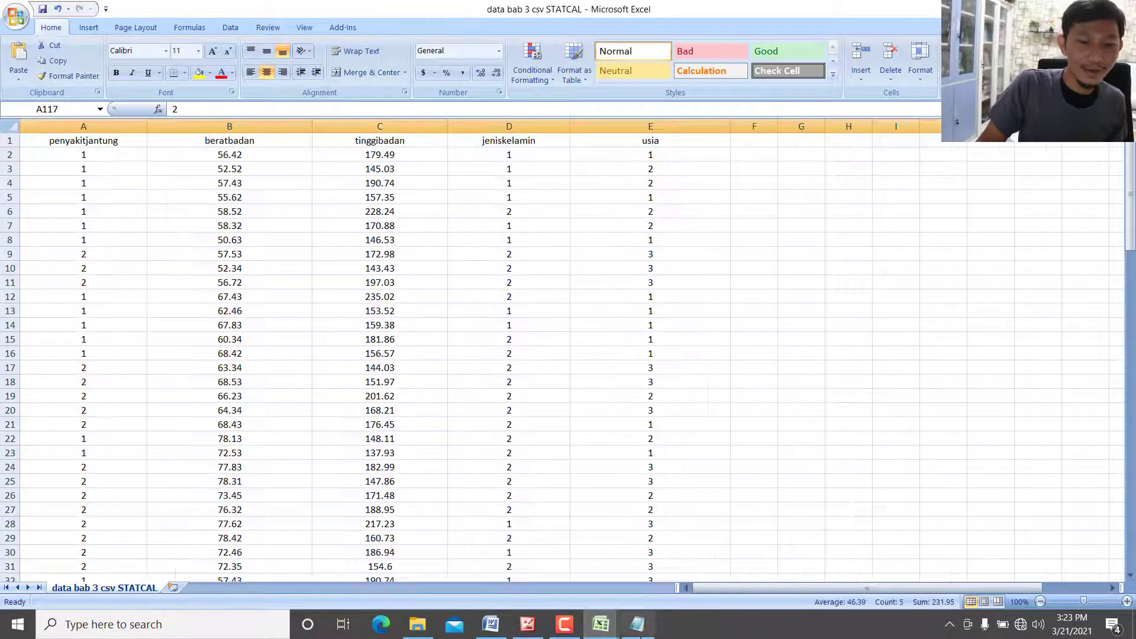
# Step: Switch to the Notepad notes and add the line "menganalisis pengaruh berat badan, tinggi badan, jenis kelamin dan usia terhadap penyakit jantung . . . ."
pyautogui.click(637, 625)
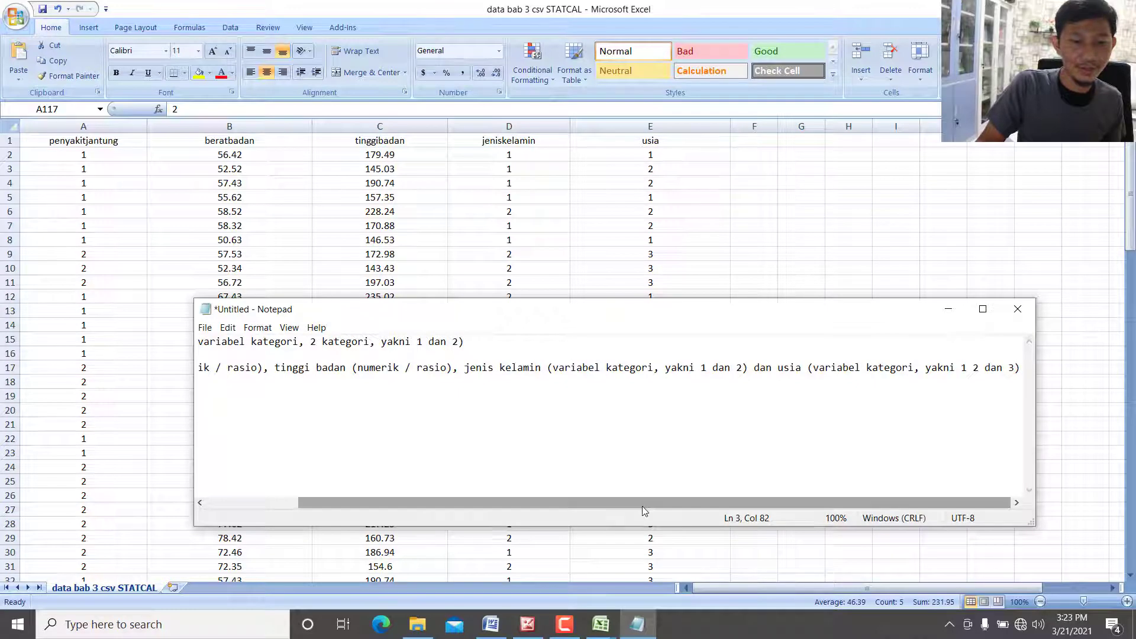
pyautogui.press('Return')
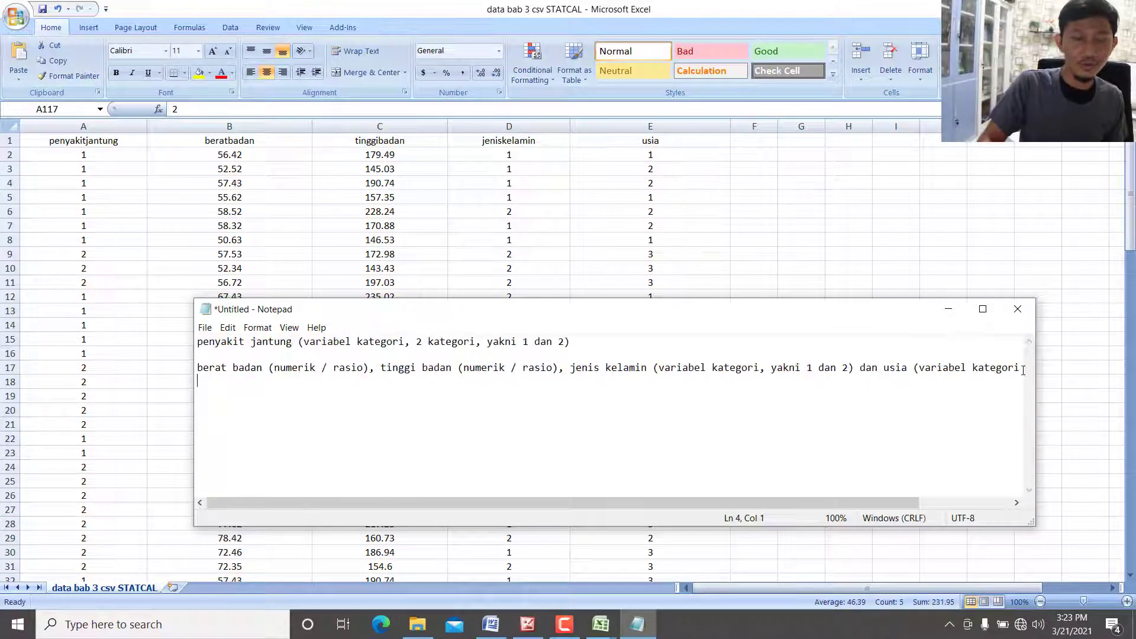
pyautogui.write('me')
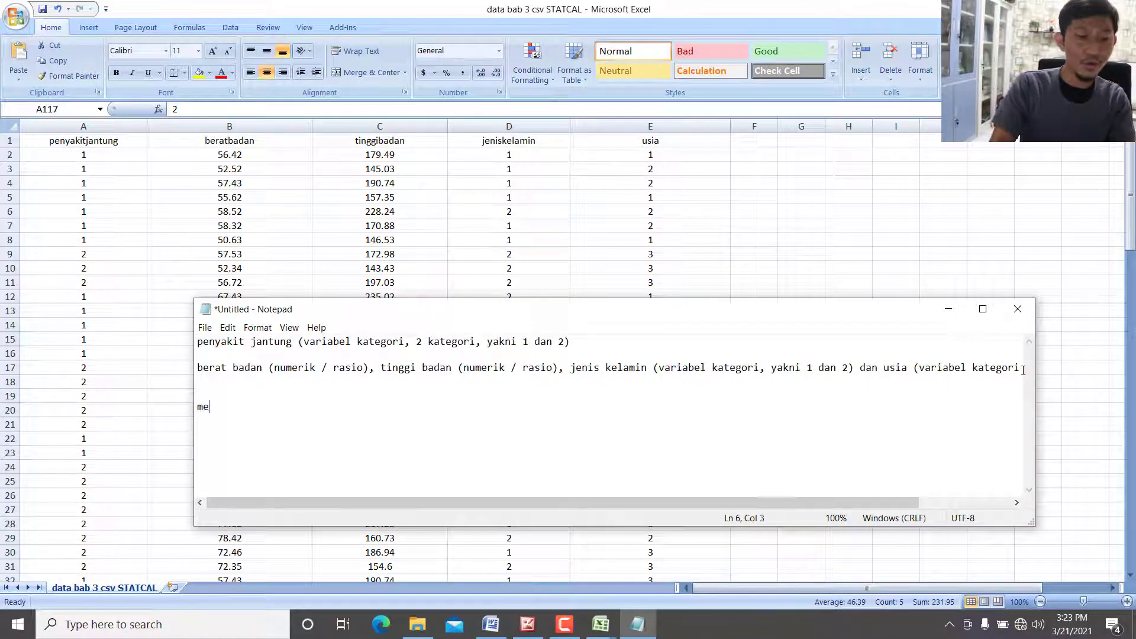
pyautogui.write('nganalisis pengaruh')
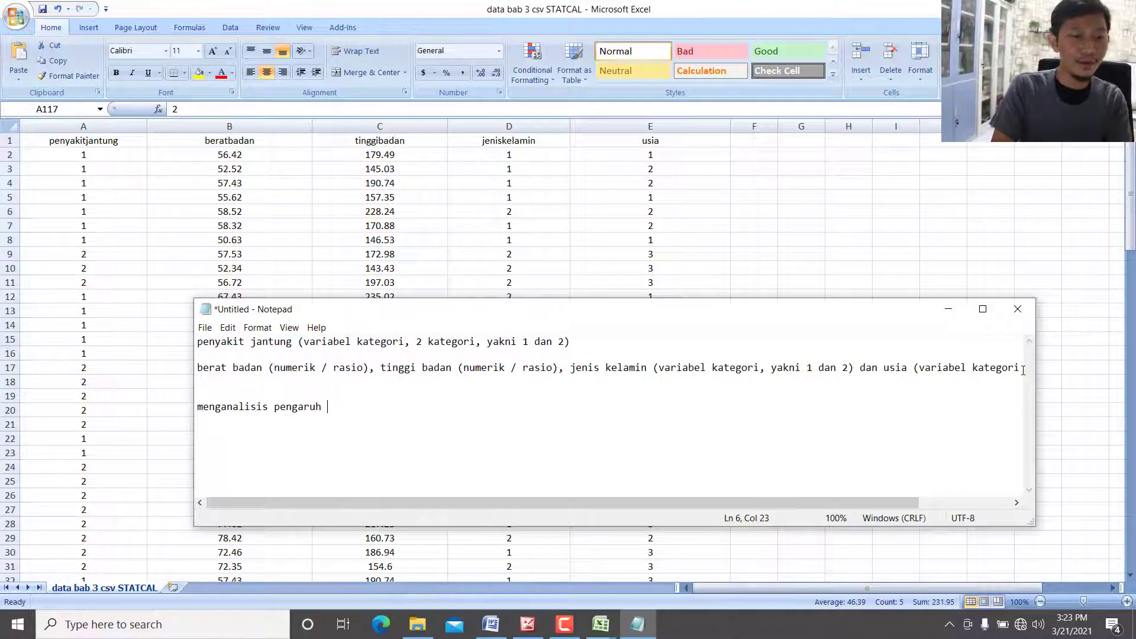
pyautogui.write(' berat badan')
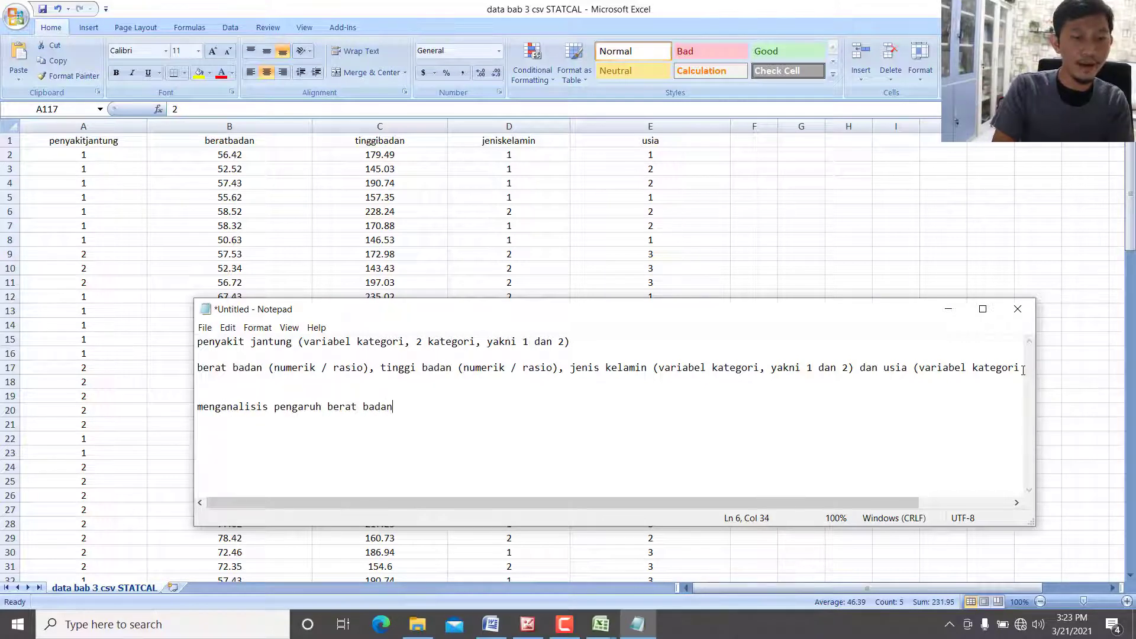
pyautogui.write(', tinggi b')
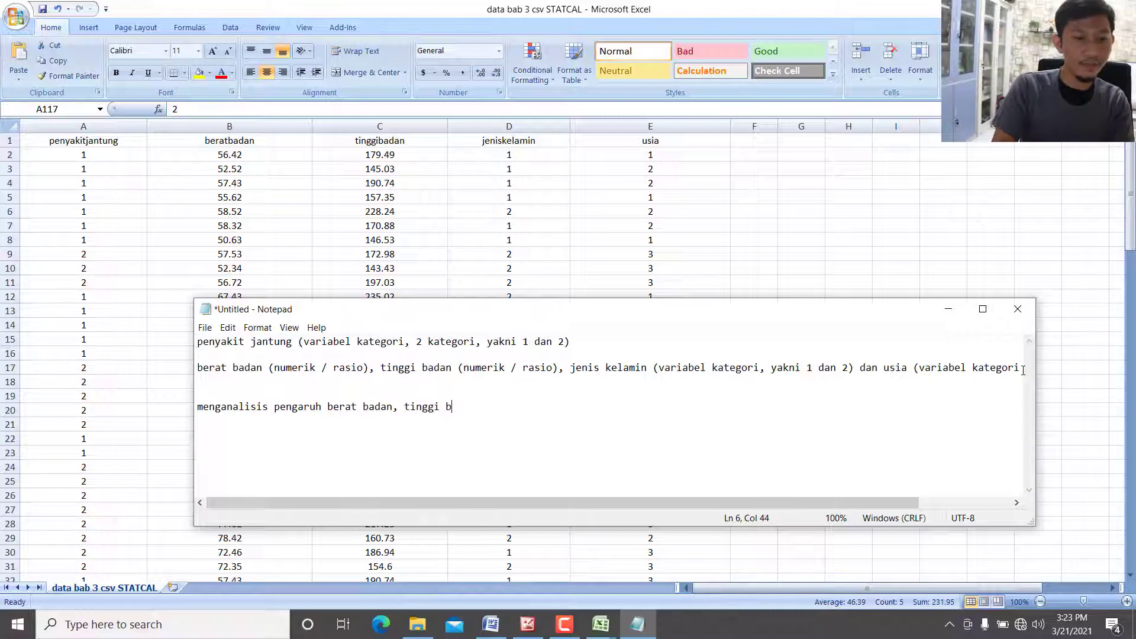
pyautogui.write('adan, jenis kela')
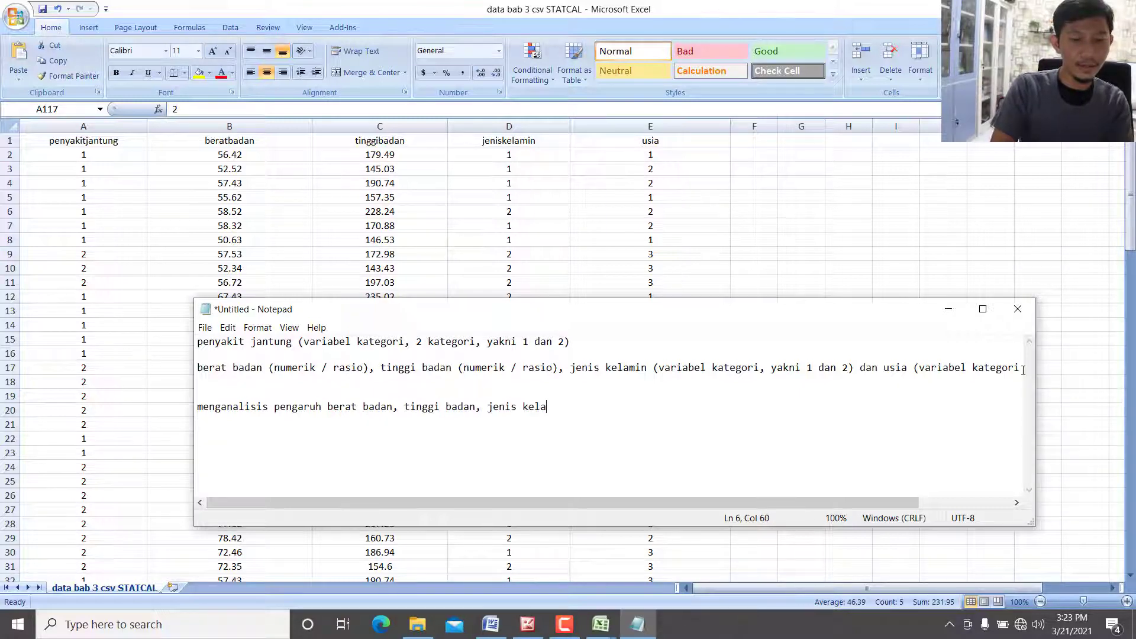
pyautogui.write('min dan usia t')
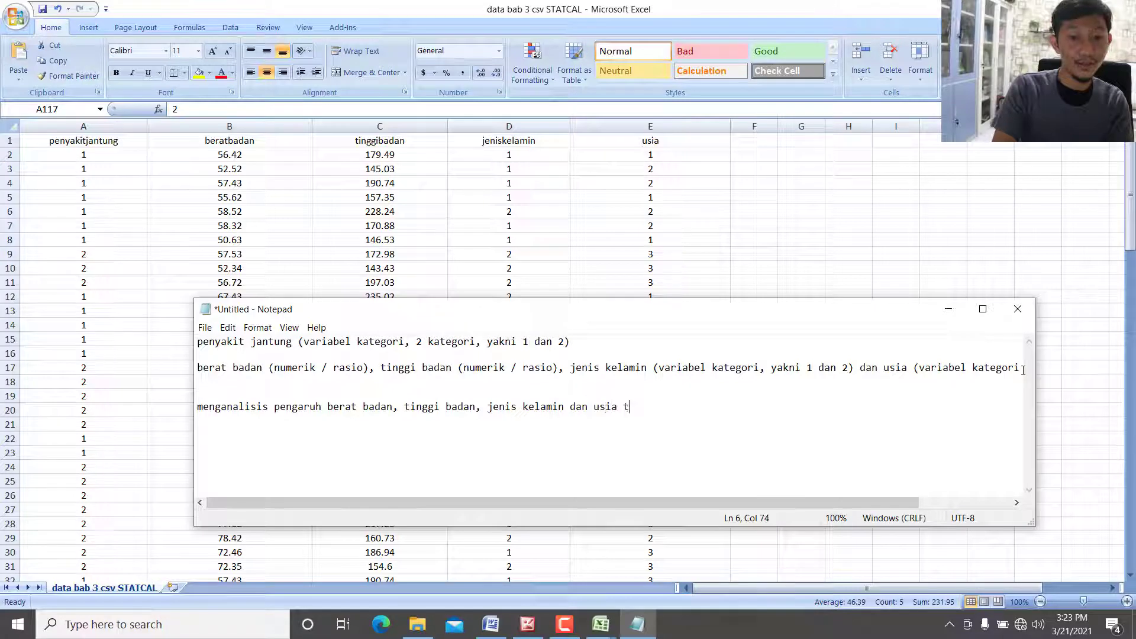
pyautogui.write('erhadap penya')
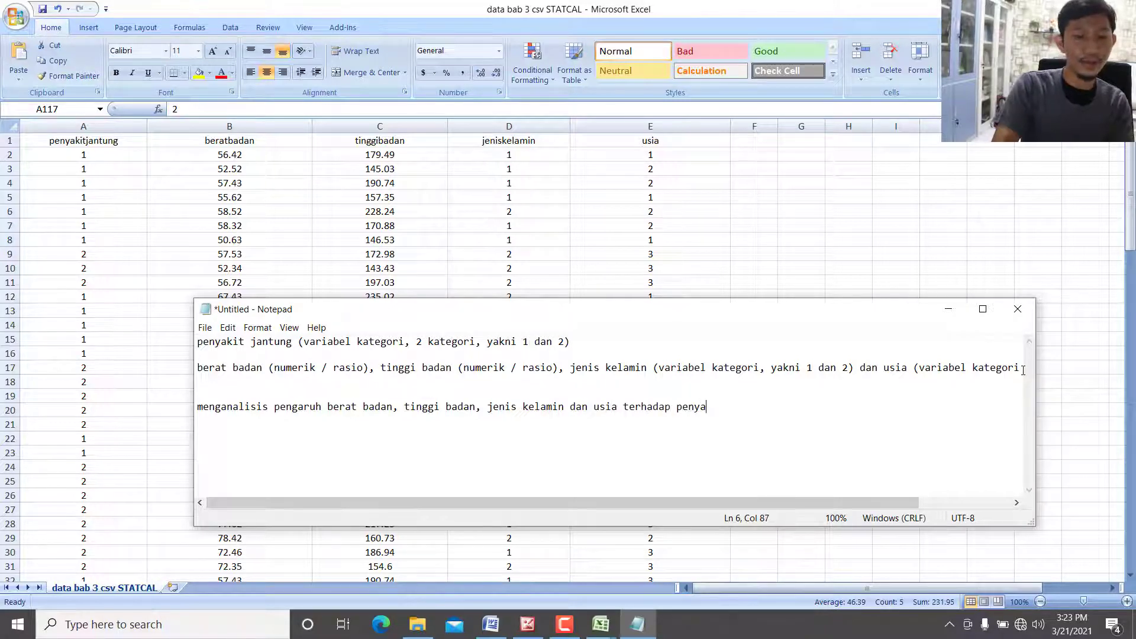
pyautogui.write('kit jantung . . . .')
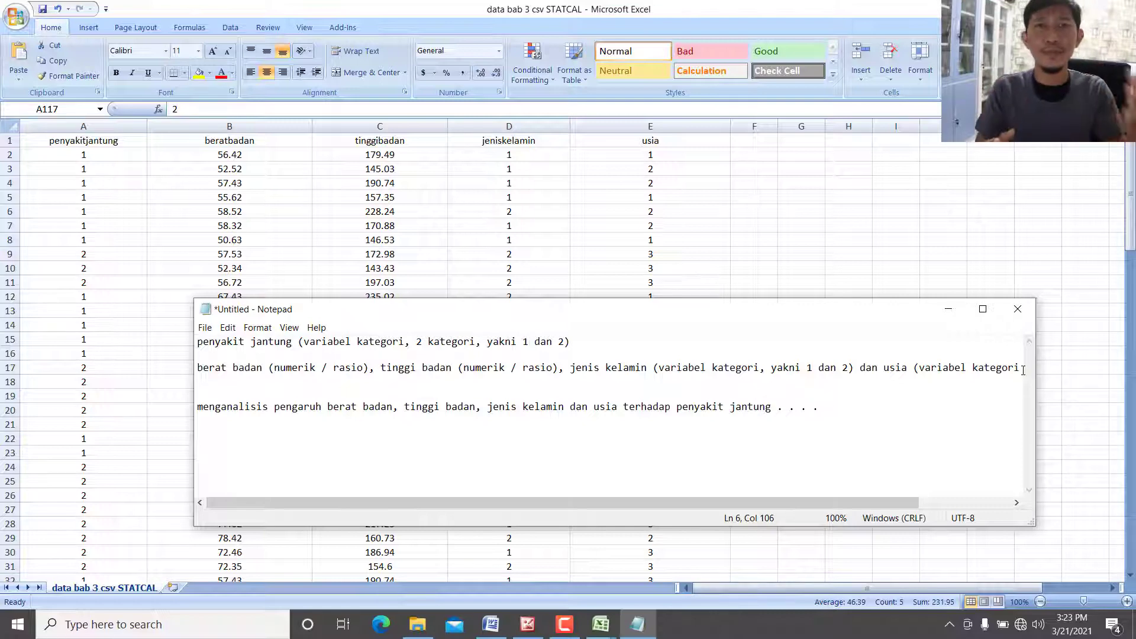
# Step: Return to data bab 3 csv STATCAL in Excel and review the penyakitjantung, beratbadan, tinggibadan, jeniskelamin and usia columns
pyautogui.click(623, 281)
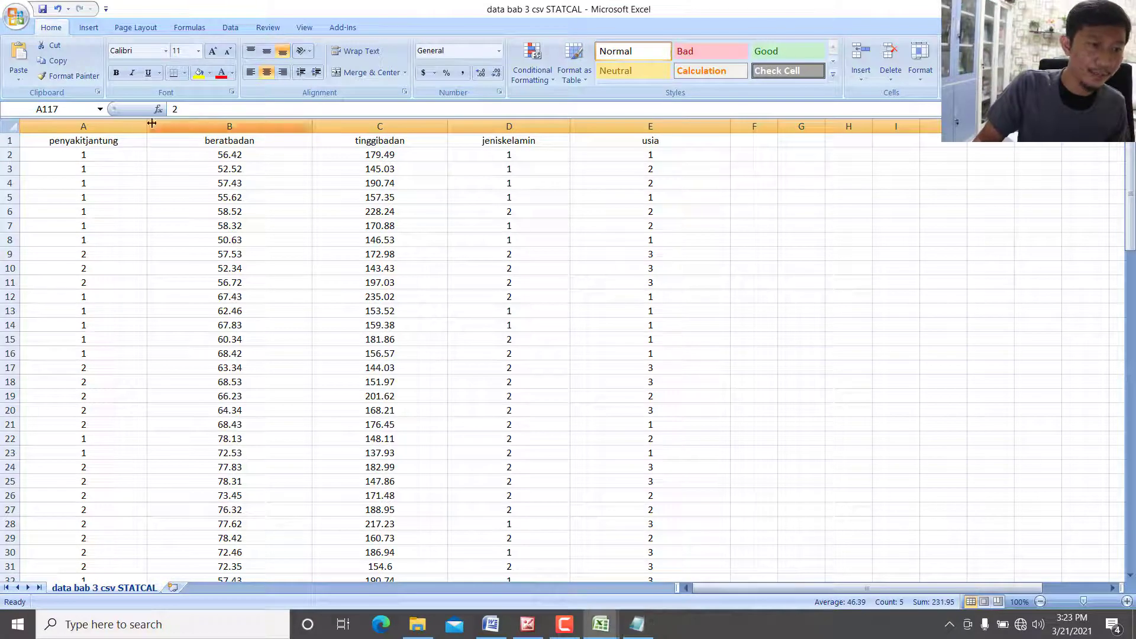
pyautogui.click(134, 126)
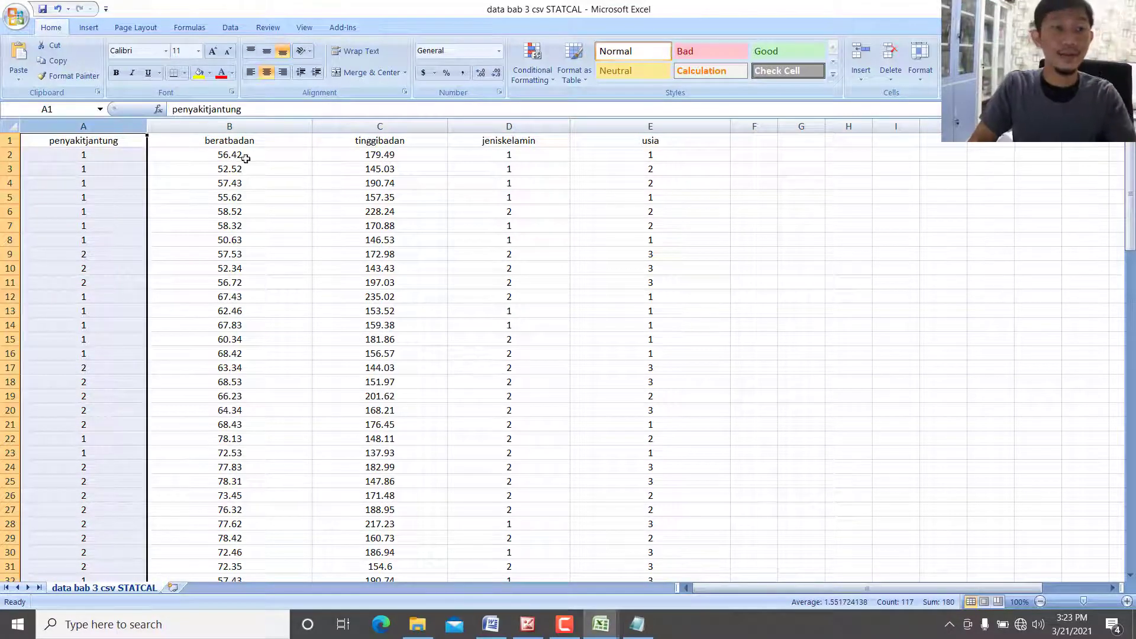
pyautogui.click(267, 140)
pyautogui.click(330, 145)
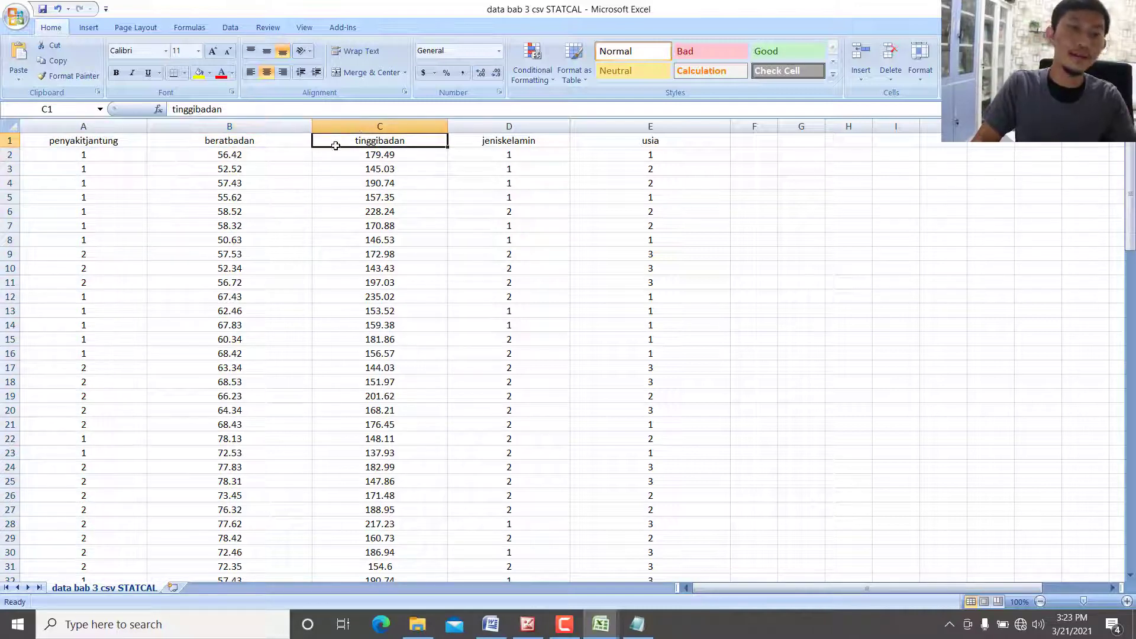
pyautogui.click(508, 140)
pyautogui.click(639, 145)
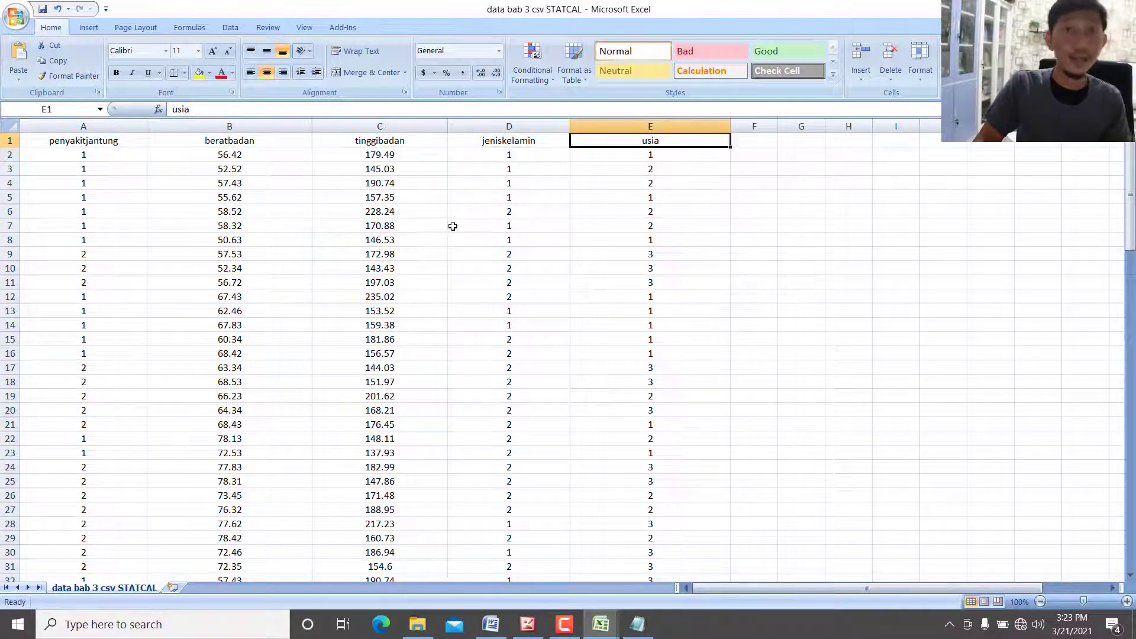
pyautogui.click(286, 367)
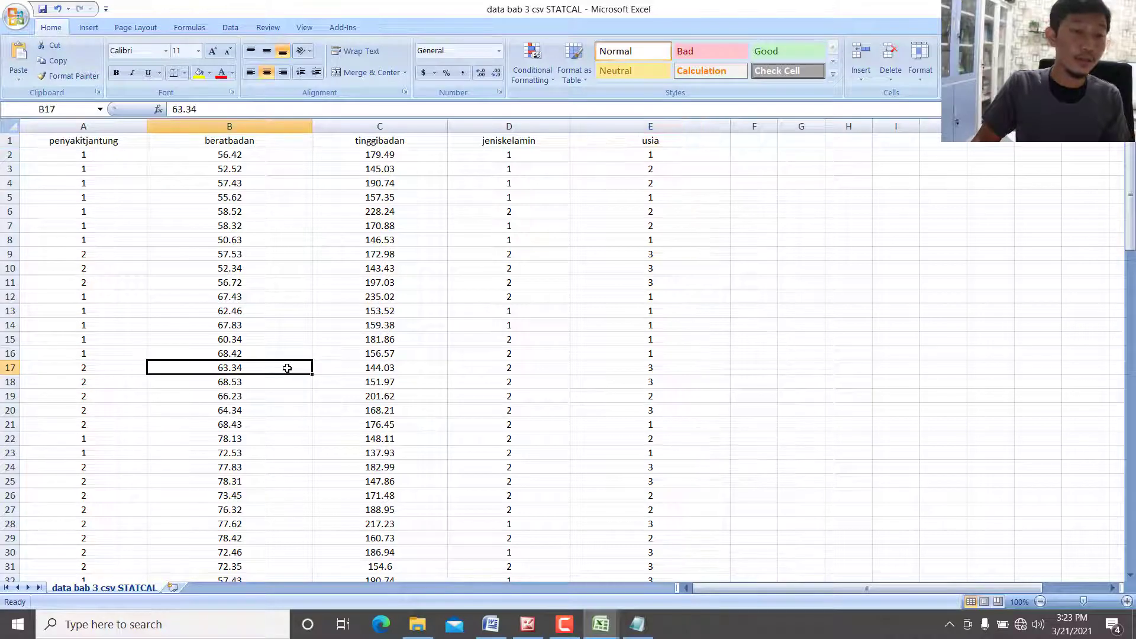
pyautogui.click(320, 263)
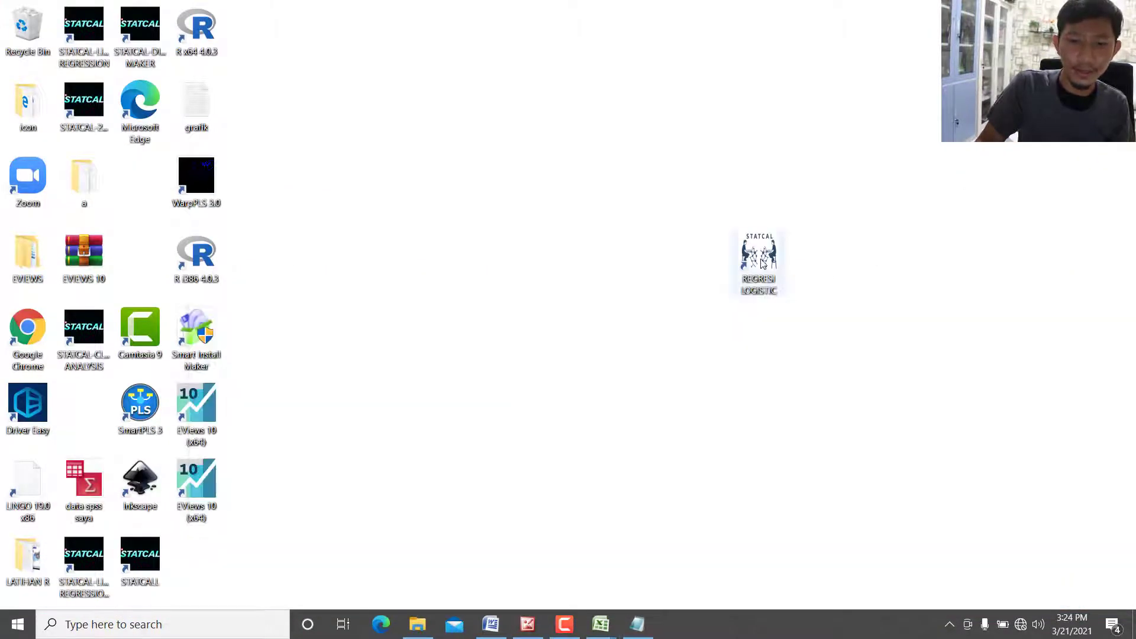
# Step: Launch STATCAL-Binary Logistic Regression from the REGRESI LOGISTIC shortcut on the desktop and open its data upload page
pyautogui.click(763, 265)
pyautogui.doubleClick(763, 263)
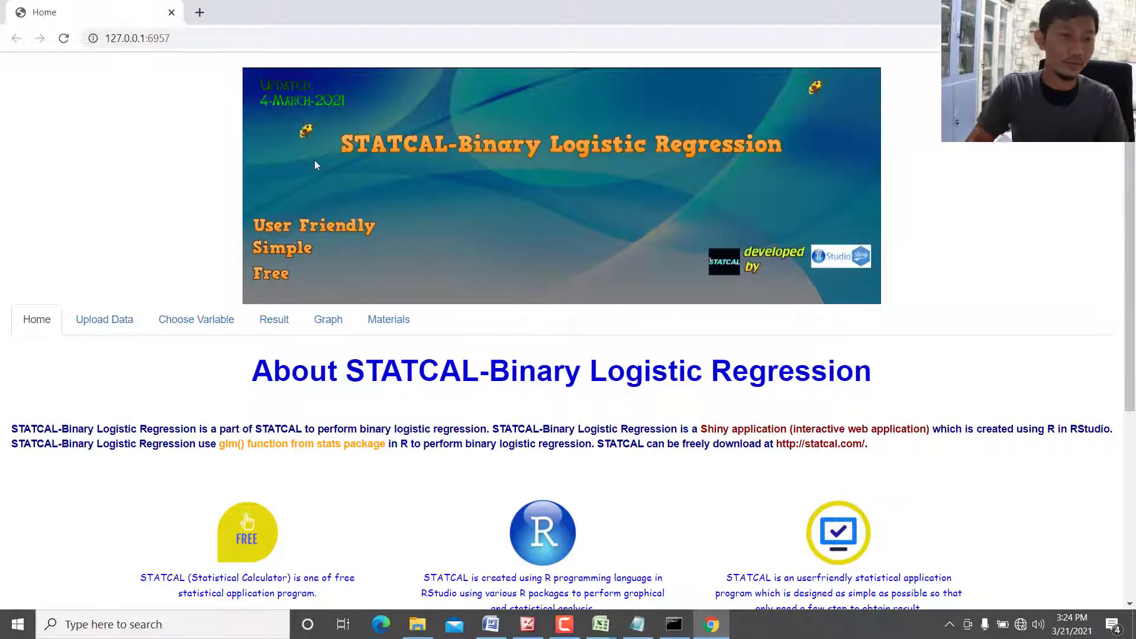
pyautogui.scroll(-3, 140, 193)
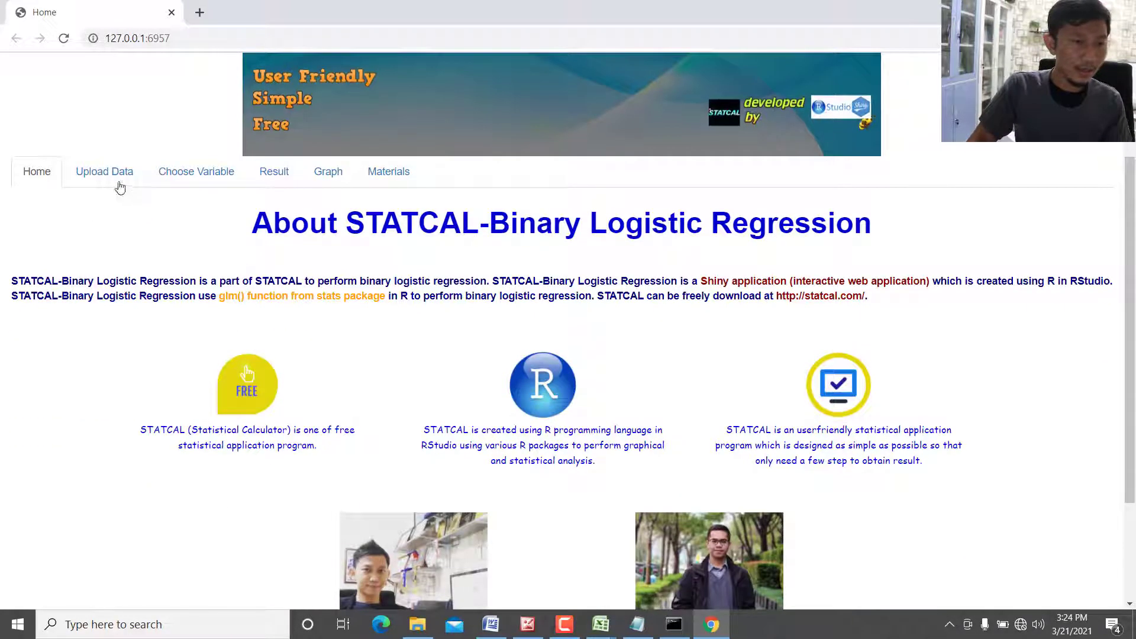
pyautogui.click(119, 172)
# Step: Review the Upload Your Data section and locate data bab 3 csv STATCAL in the kumpulan dataset folder in File Explorer
pyautogui.scroll(-5, 553, 219)
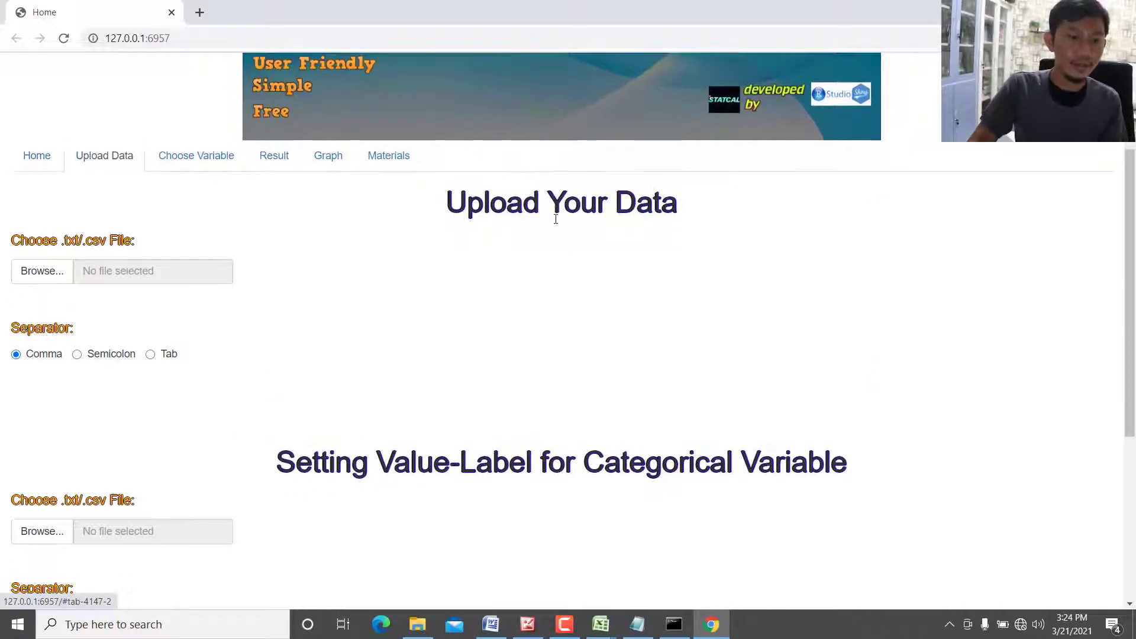
pyautogui.scroll(4, 554, 224)
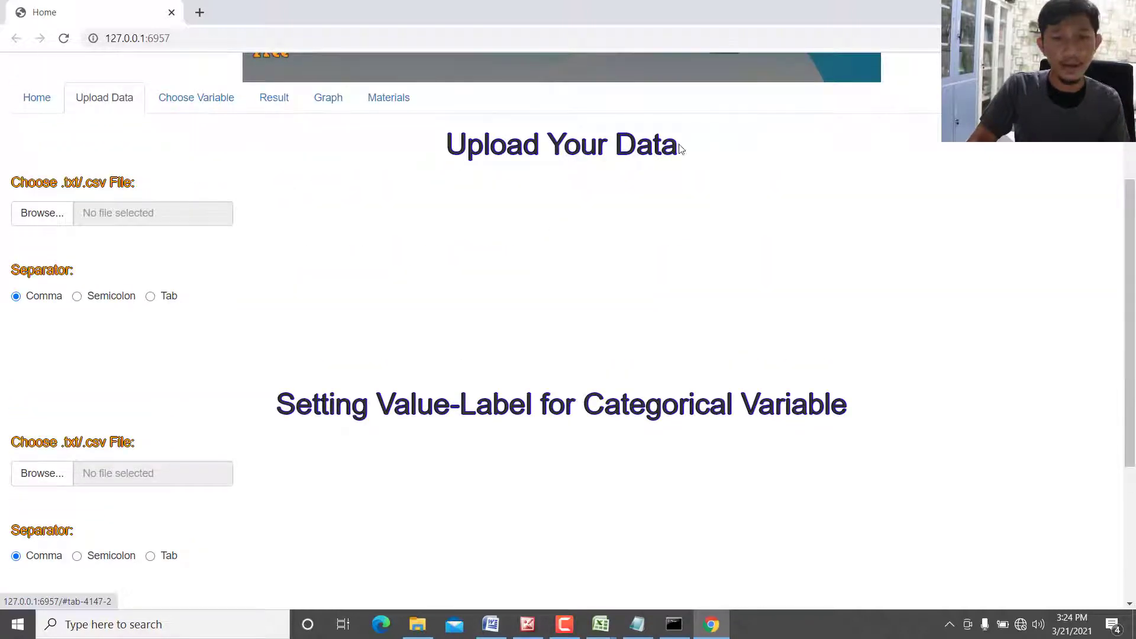
pyautogui.moveTo(679, 148); pyautogui.dragTo(432, 145)
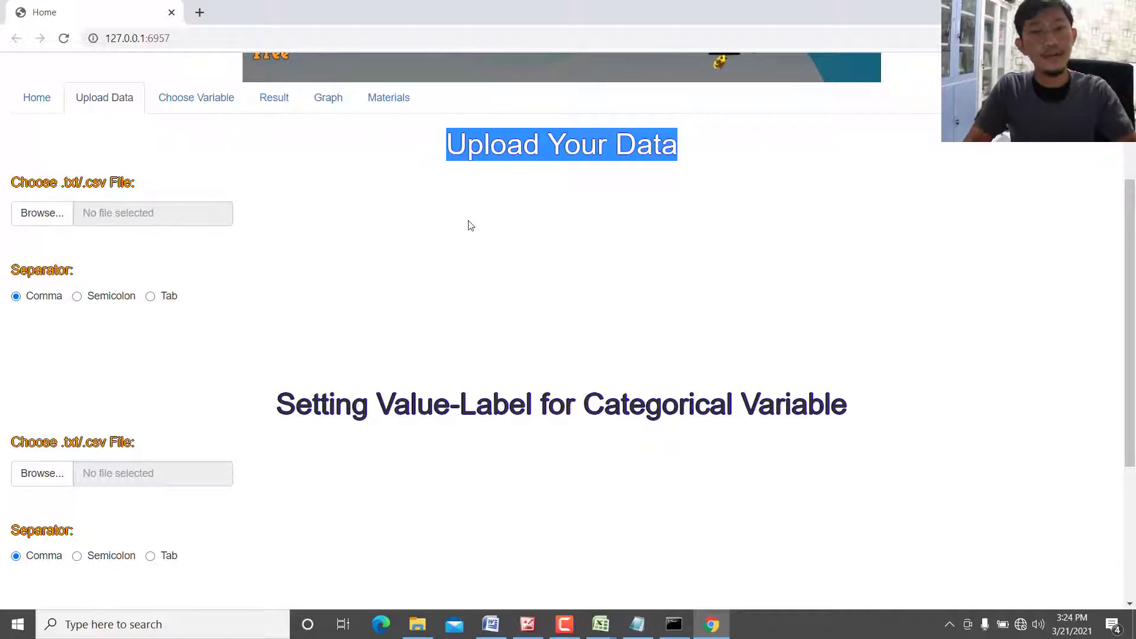
pyautogui.click(526, 175)
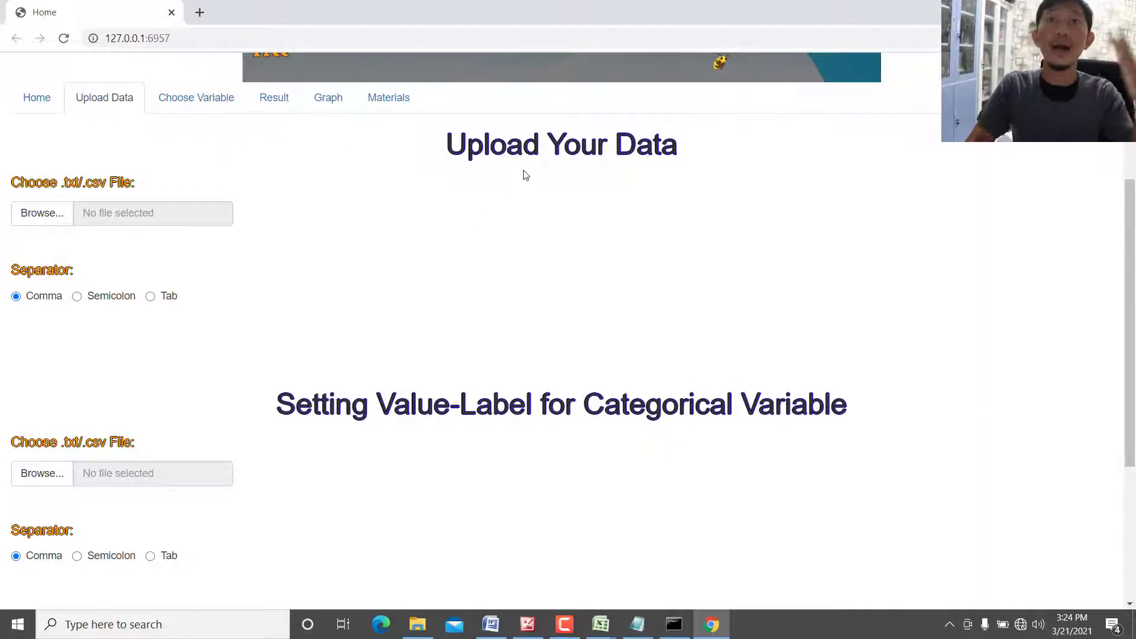
pyautogui.click(417, 625)
pyautogui.click(376, 148)
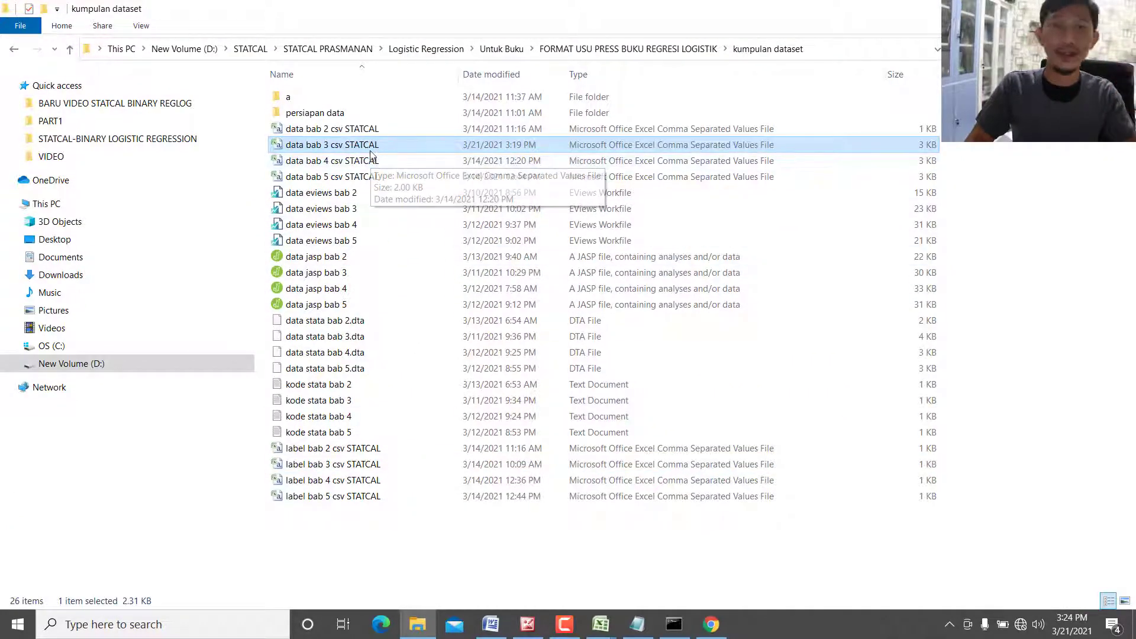
pyautogui.click(716, 625)
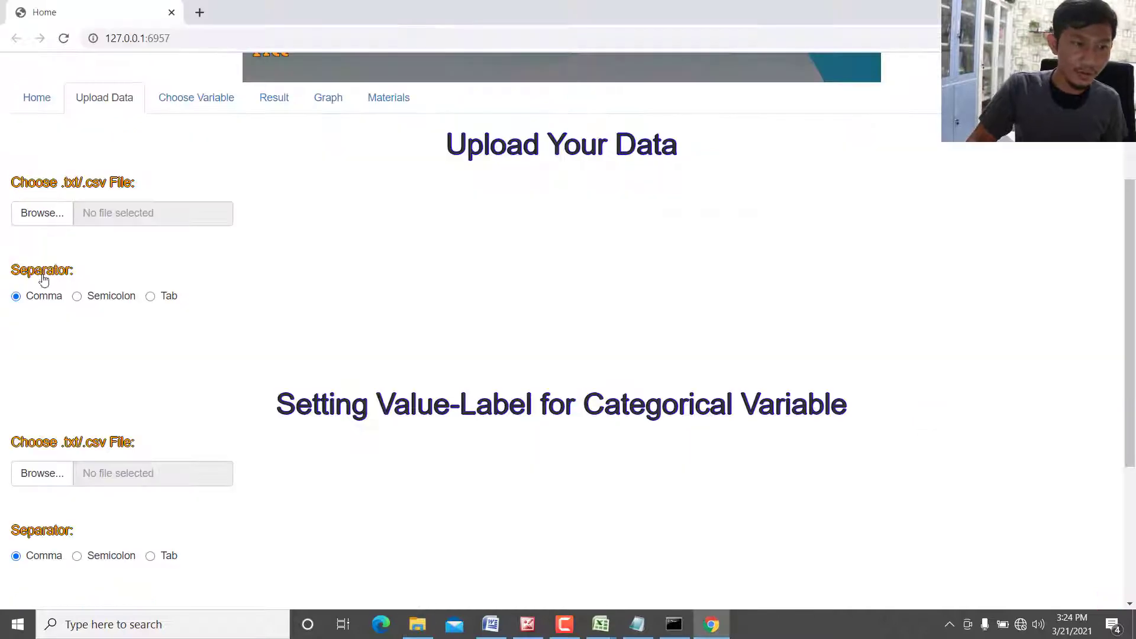
# Step: Browse for the data file, going through Logistic Regression, Untuk Buku and FORMAT USU PRESS BUKU REGRESI LOGISTIK to the kumpulan dataset folder
pyautogui.click(46, 218)
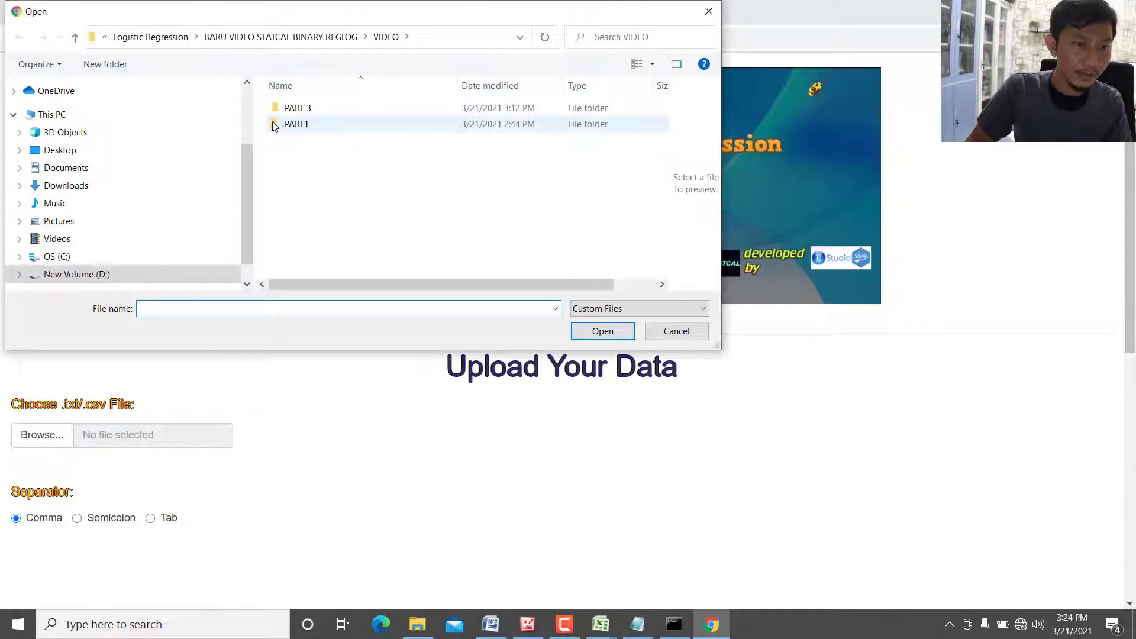
pyautogui.click(75, 38)
pyautogui.click(75, 38)
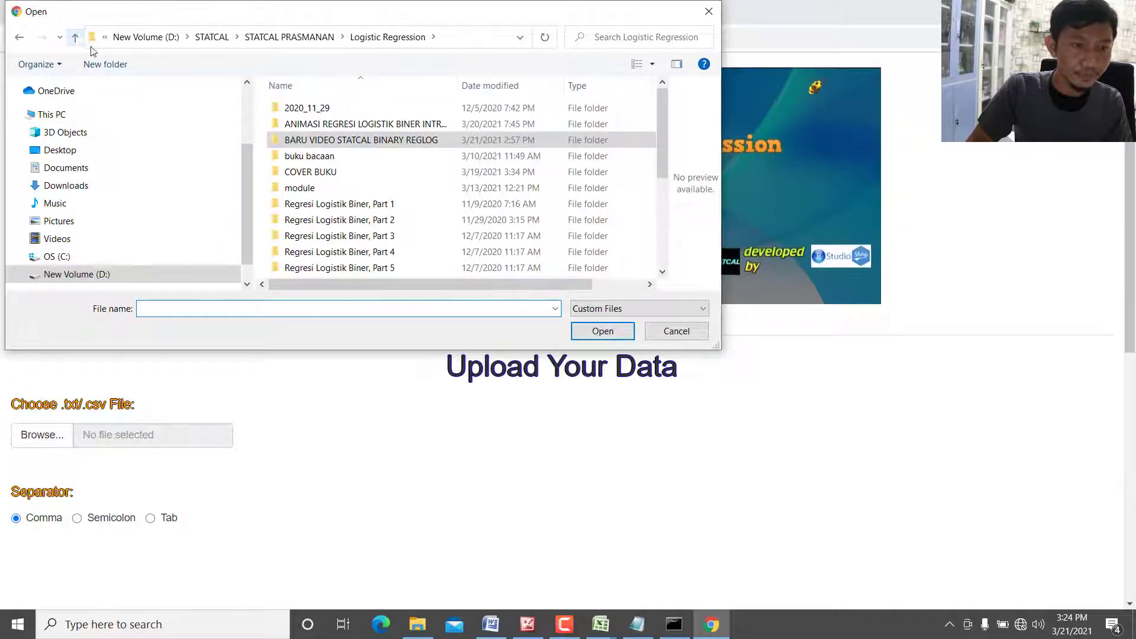
pyautogui.scroll(-3, 354, 171)
pyautogui.doubleClick(352, 176)
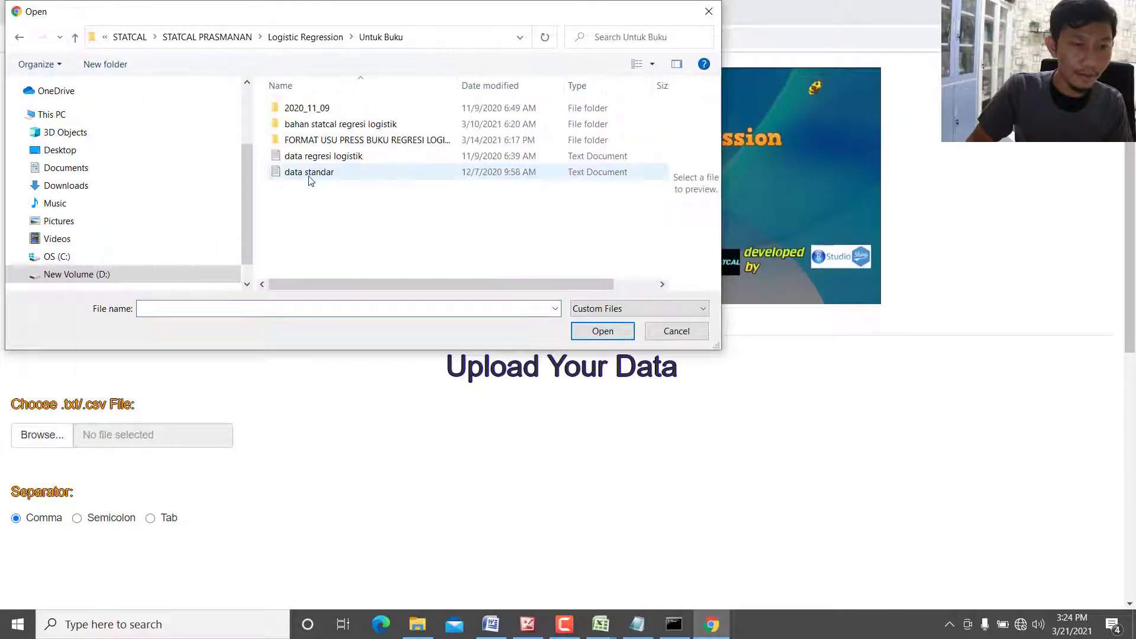
pyautogui.doubleClick(331, 140)
pyautogui.doubleClick(331, 124)
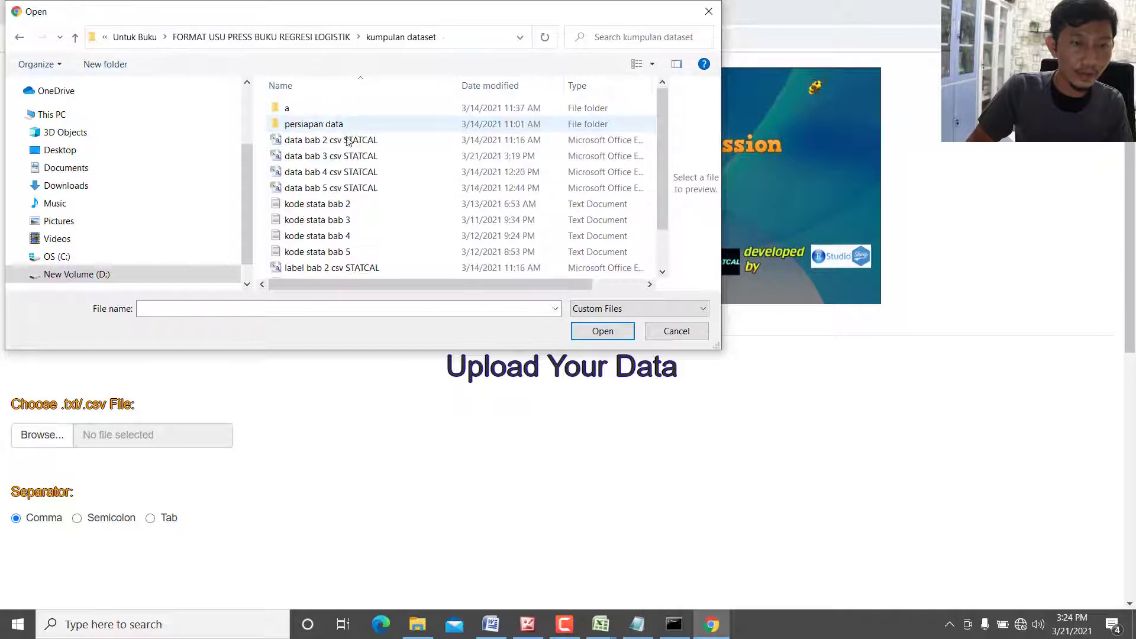
# Step: Upload data bab 3 csv STATCAL as the dataset and check the loaded table
pyautogui.click(354, 157)
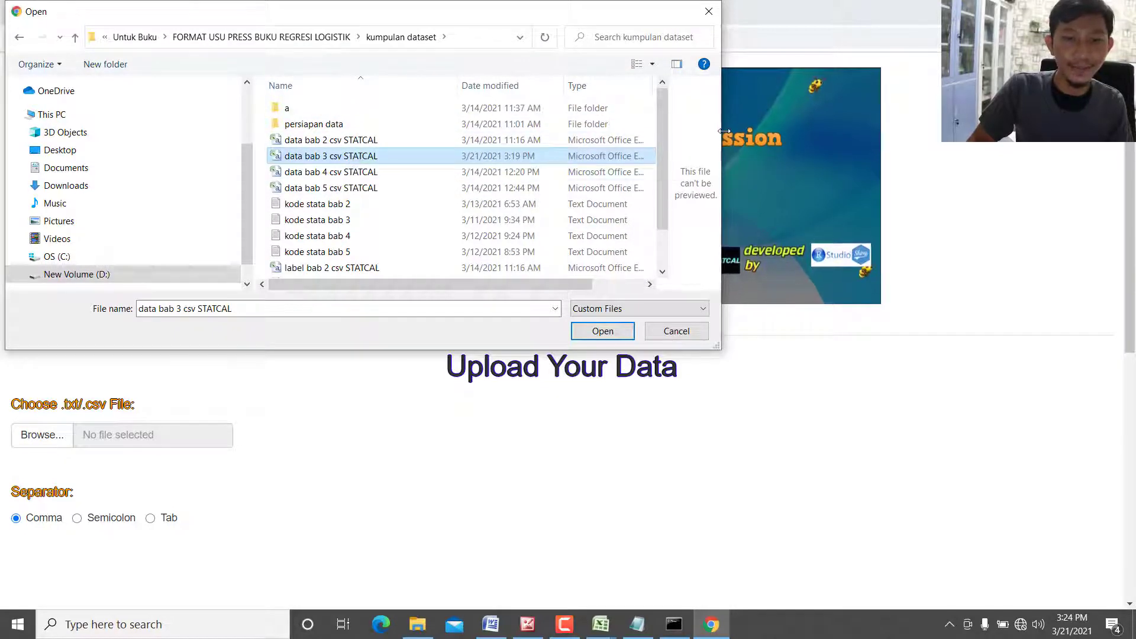
pyautogui.moveTo(721, 177); pyautogui.dragTo(947, 177)
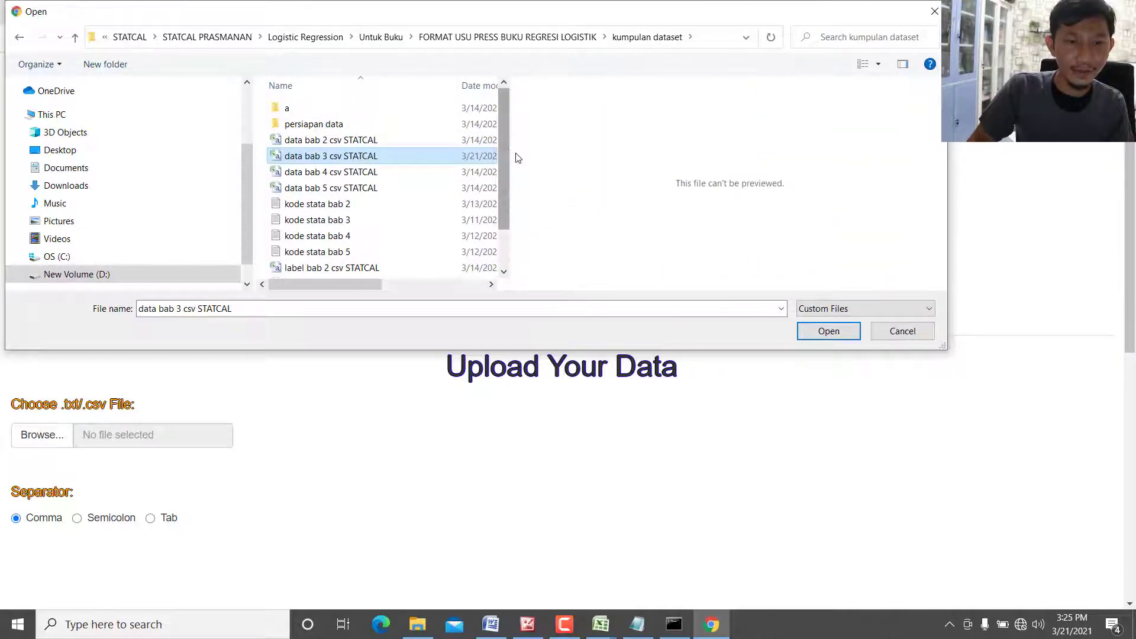
pyautogui.moveTo(509, 149); pyautogui.dragTo(895, 184)
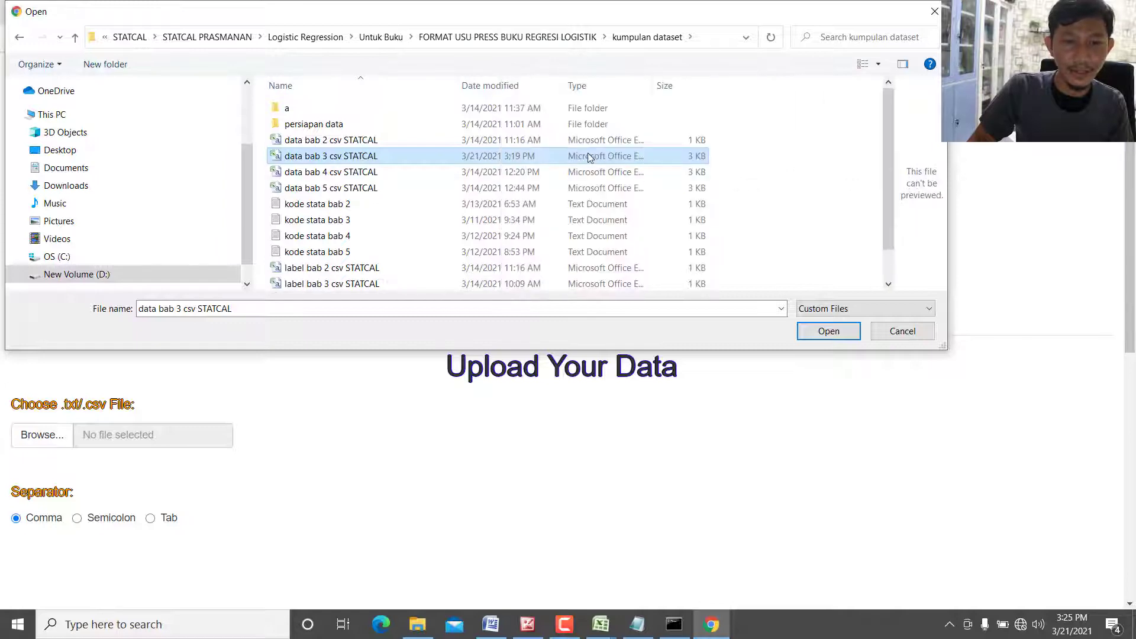
pyautogui.click(819, 333)
pyautogui.scroll(-9, 343, 383)
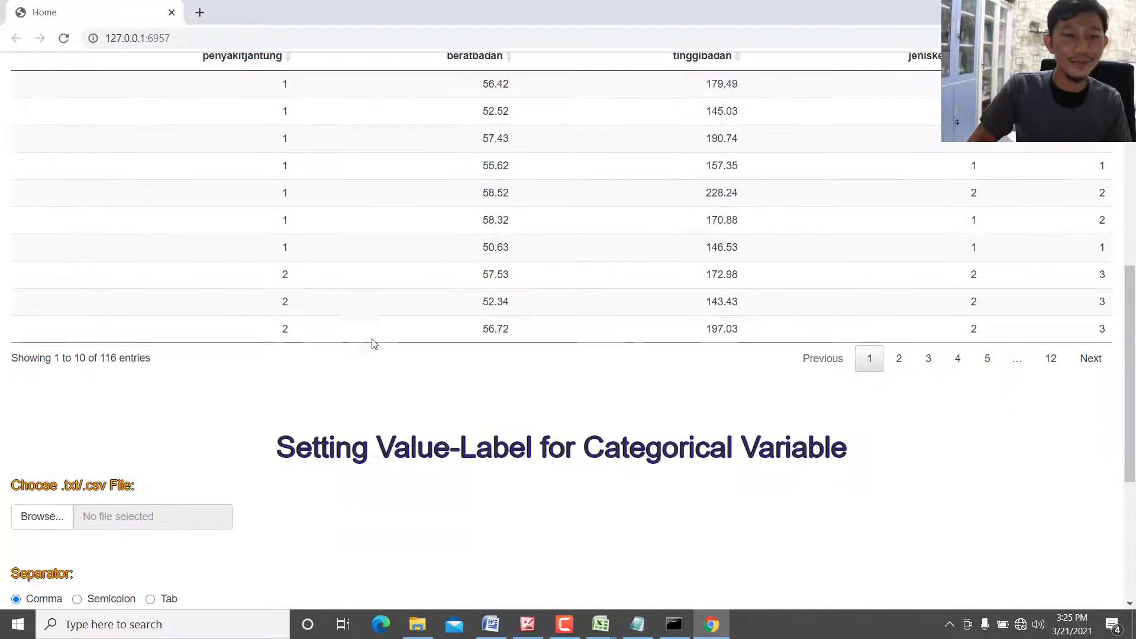
pyautogui.scroll(3, 373, 342)
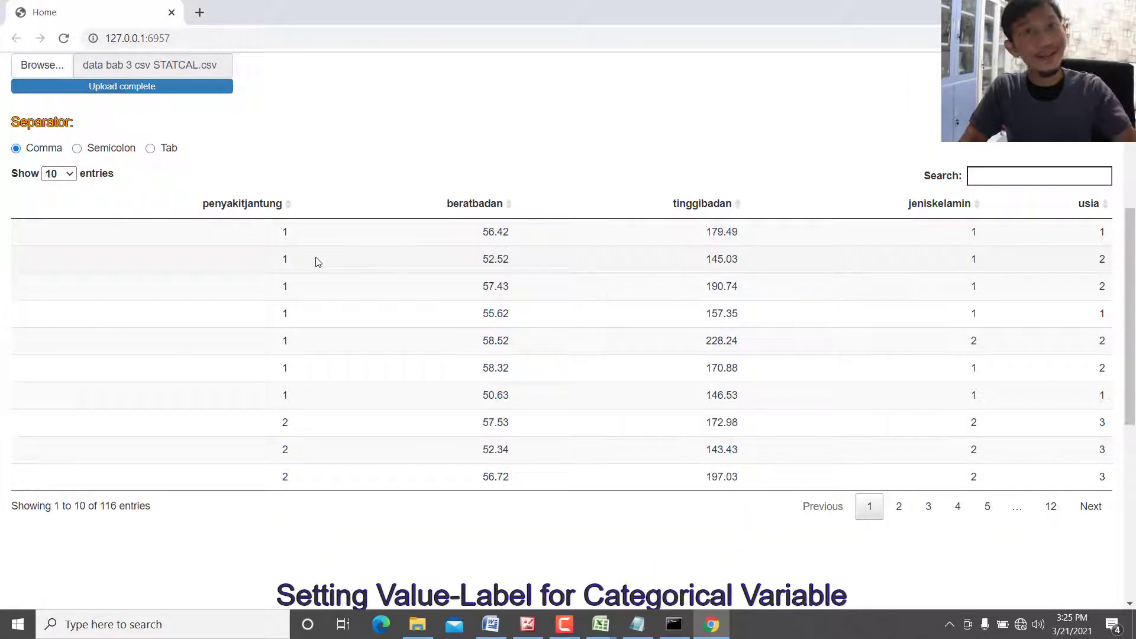
# Step: Try the Semicolon separator on the uploaded dataset and restore the Comma separator
pyautogui.click(103, 153)
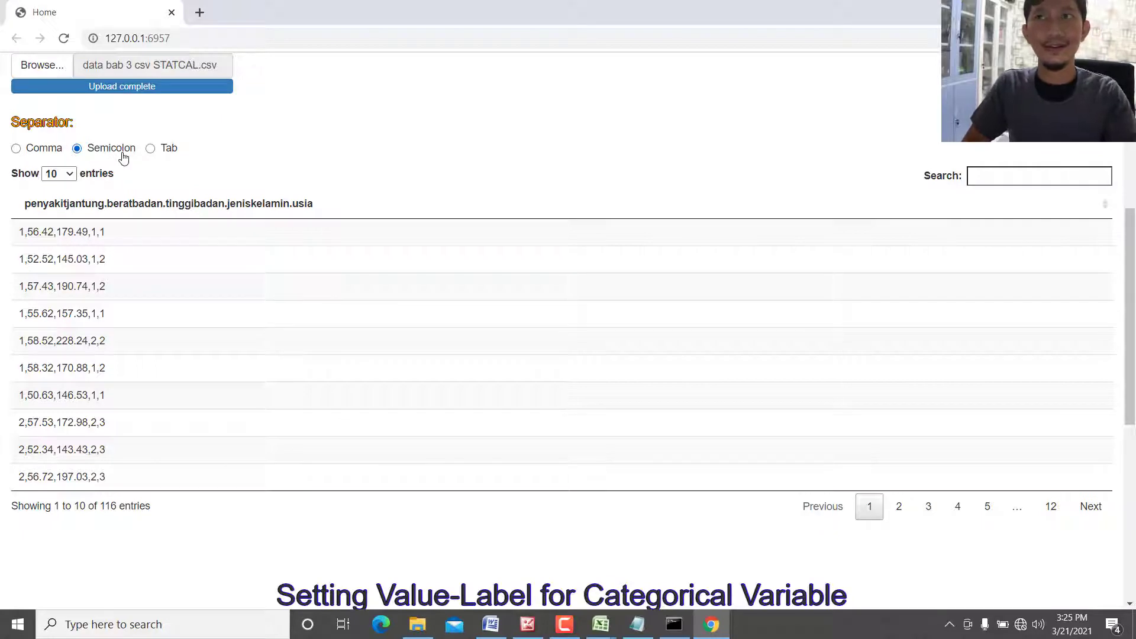
pyautogui.click(27, 155)
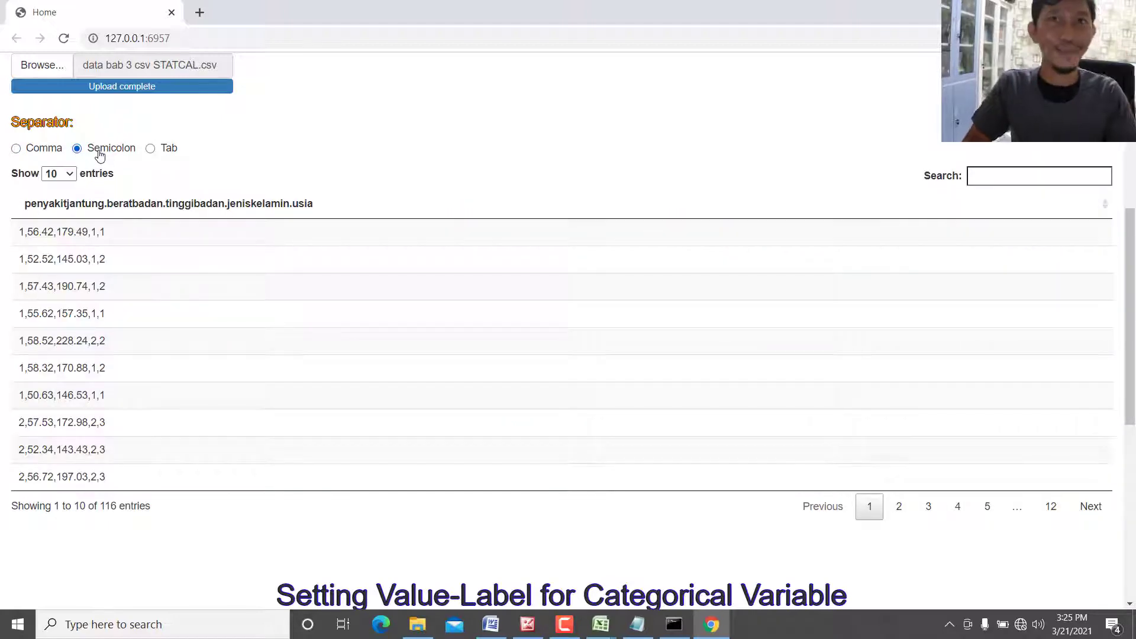
pyautogui.click(18, 151)
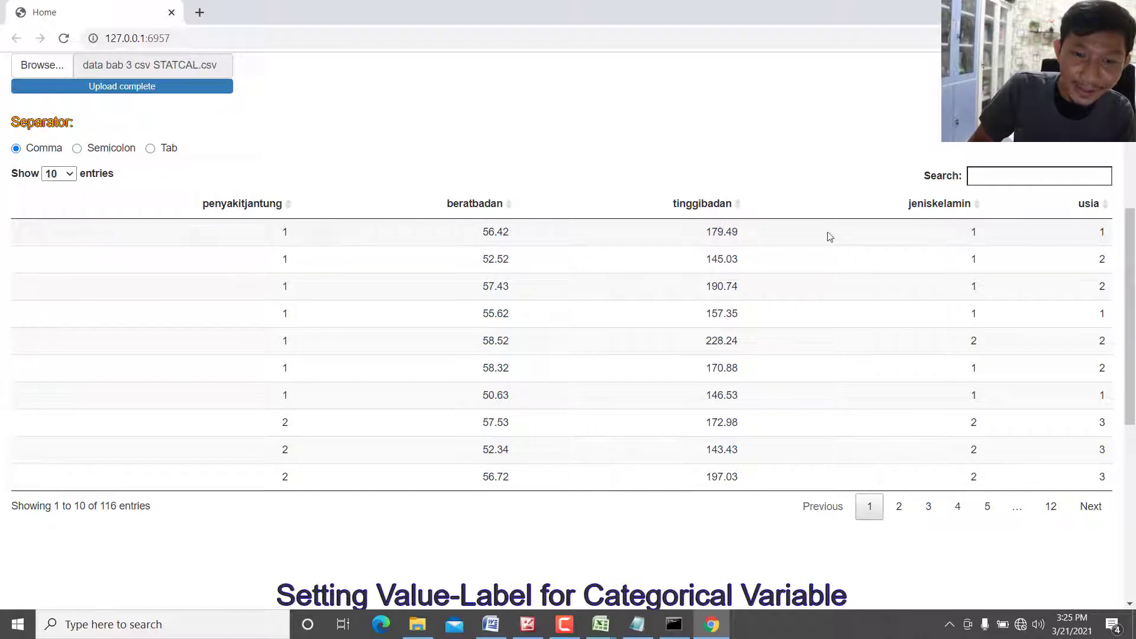